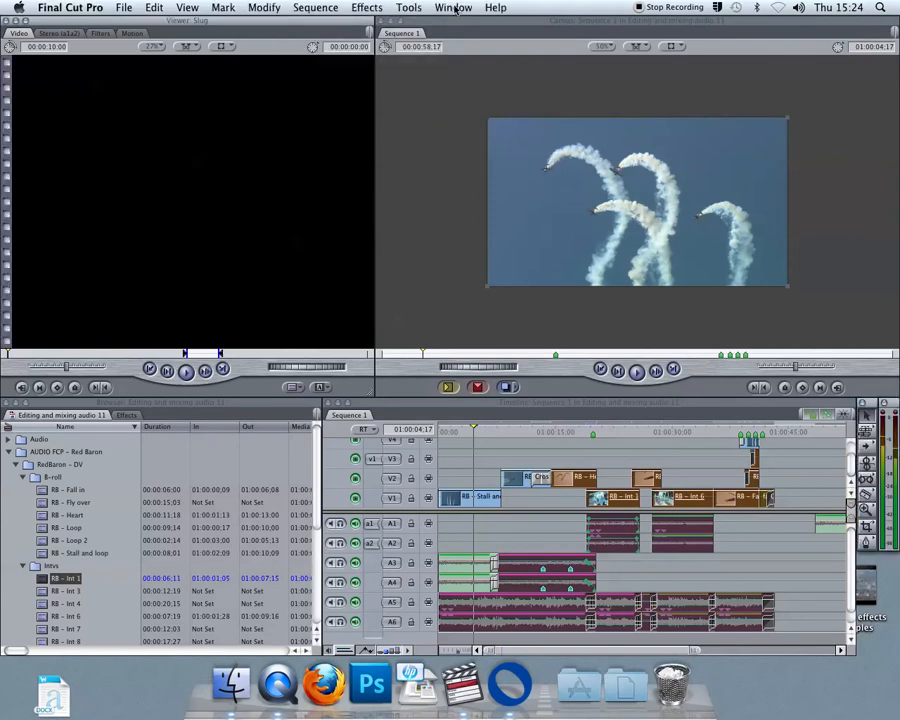
Arrange the workspace in the Audio Mixing layout and make the Viewer, Canvas and Tool Bench windows taller.
key(ctrl+u)
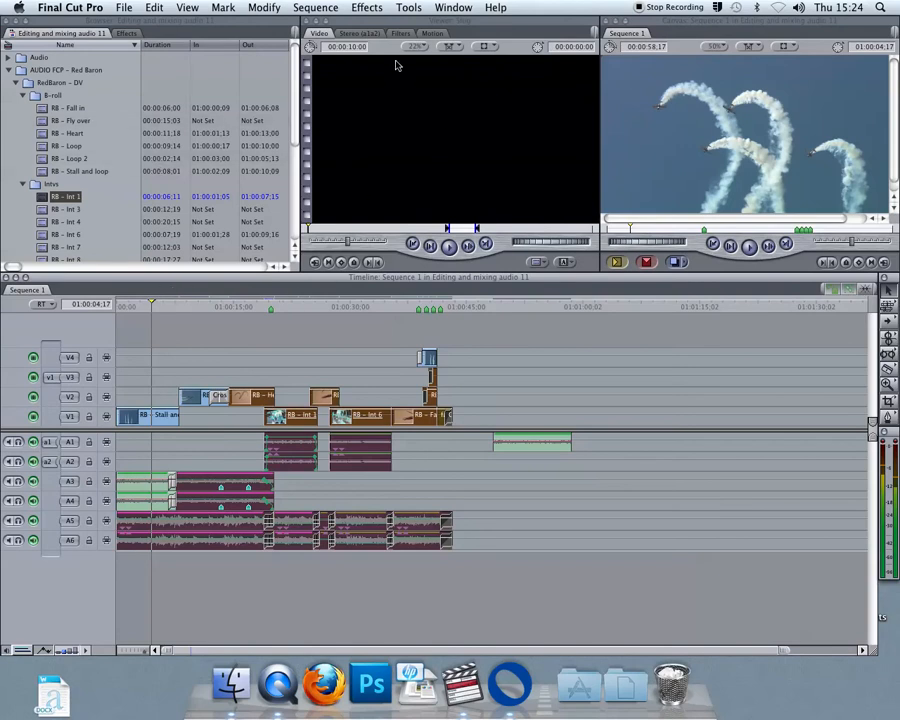
click(453, 7)
mouse_move(592, 50)
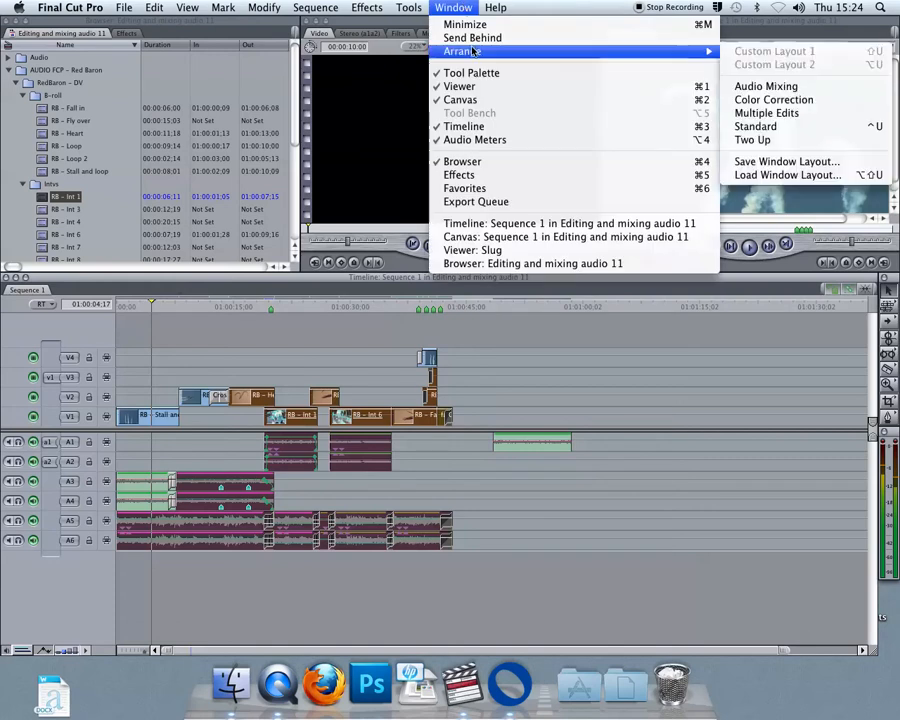
click(790, 87)
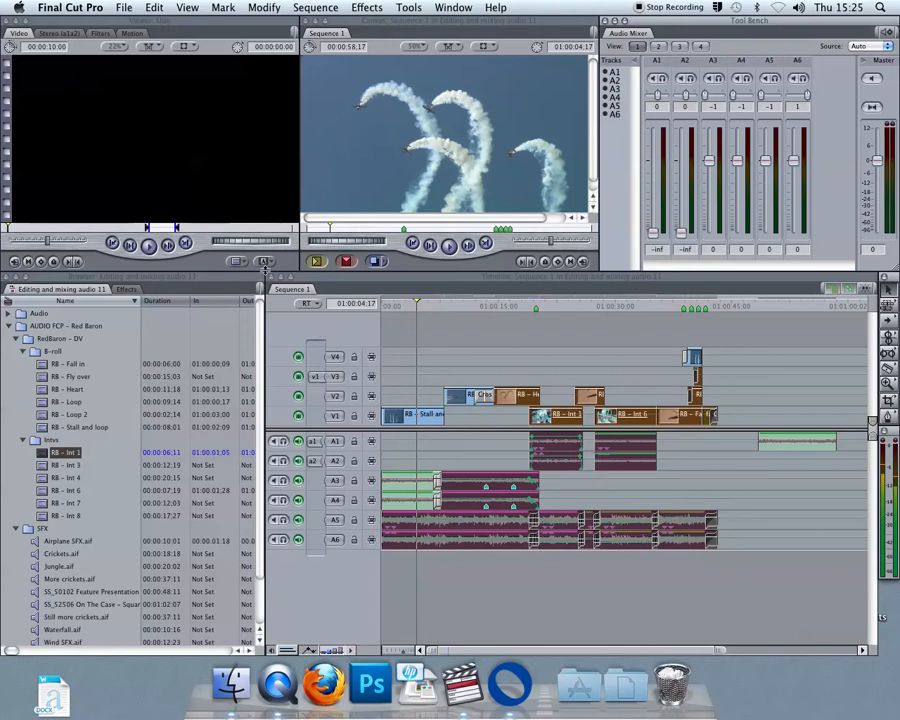
drag(265, 272, 265, 317)
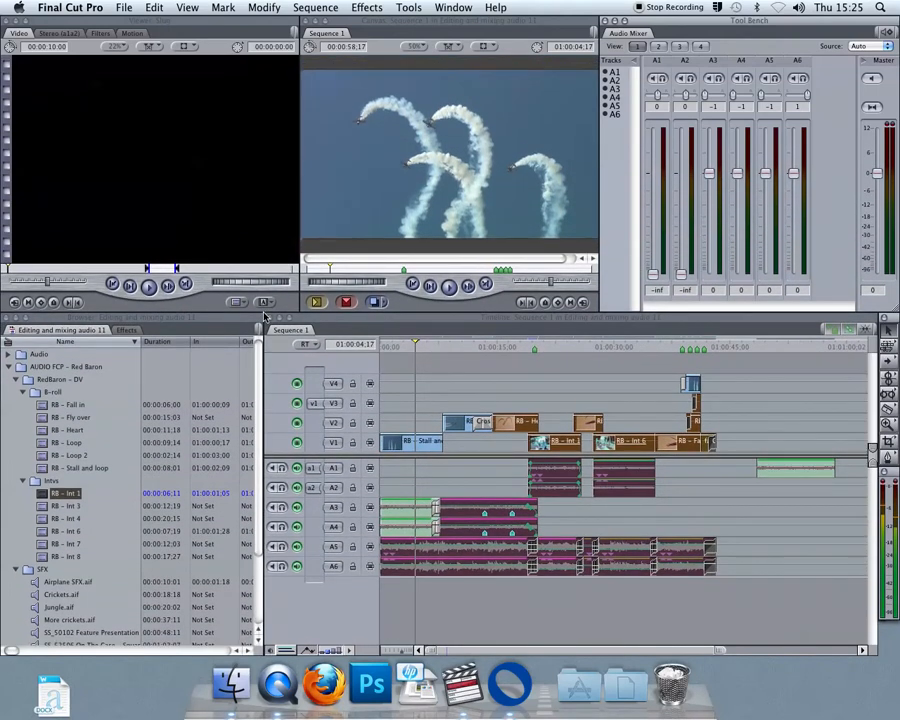
Place the floating audio meters over the Canvas picture and park the sequence playhead at 01:00:03;21.
drag(888, 466, 592, 85)
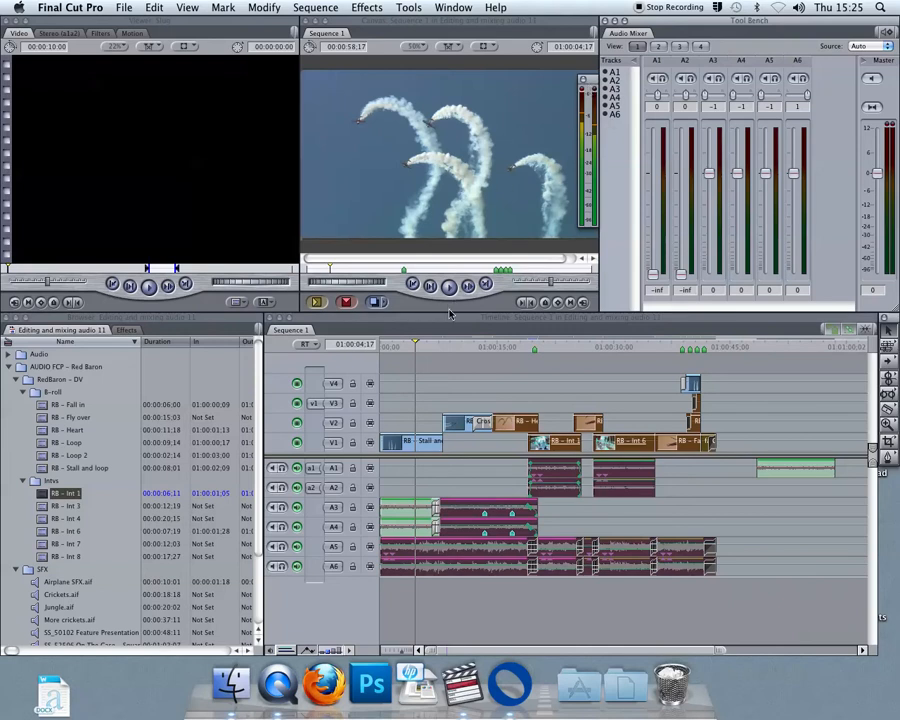
click(409, 347)
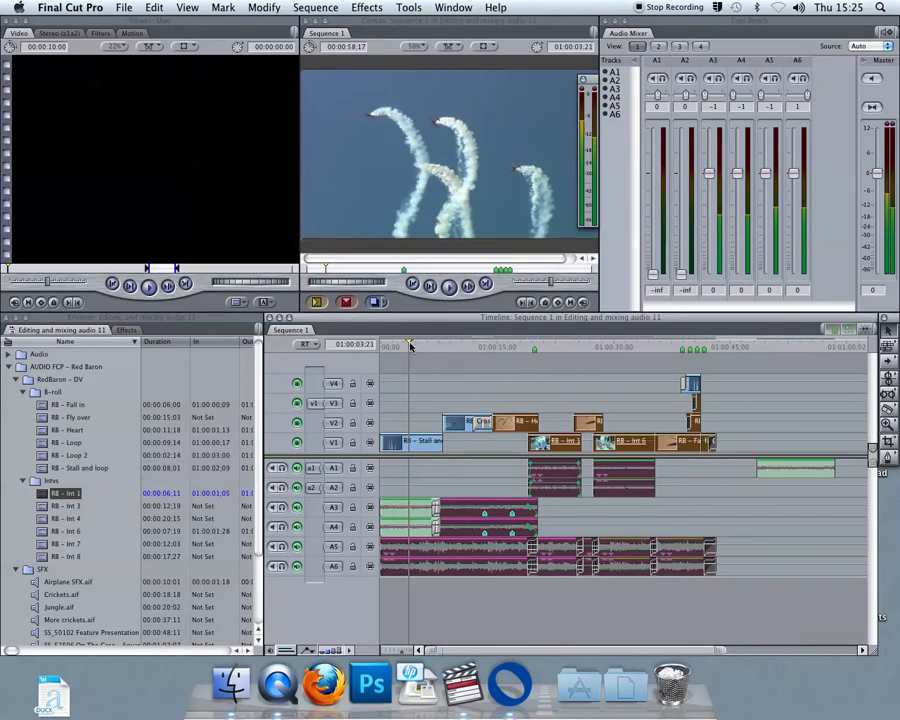
drag(593, 82, 545, 88)
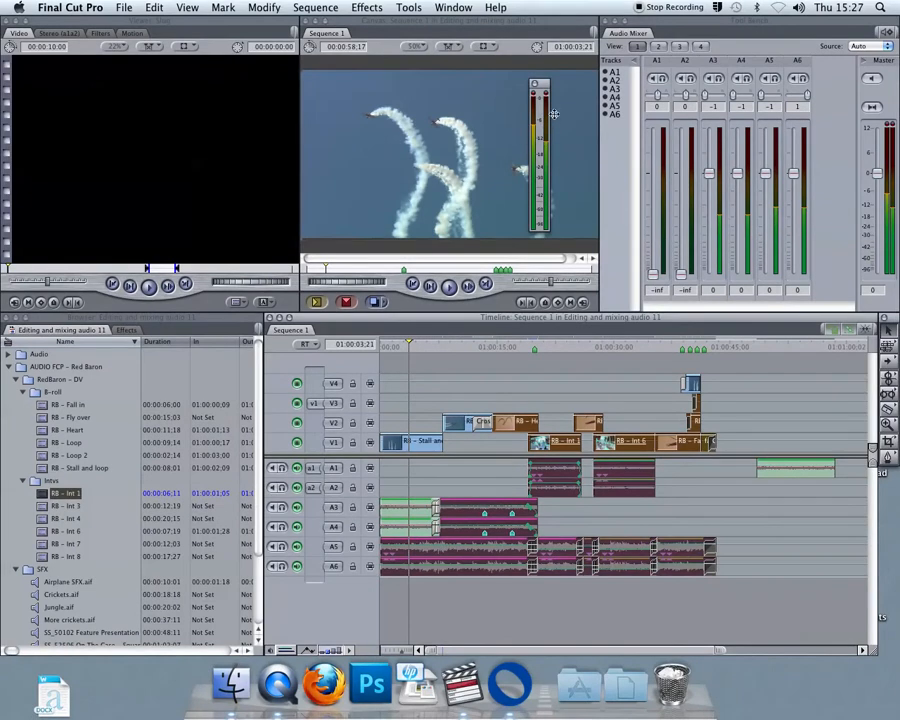
drag(541, 86, 570, 88)
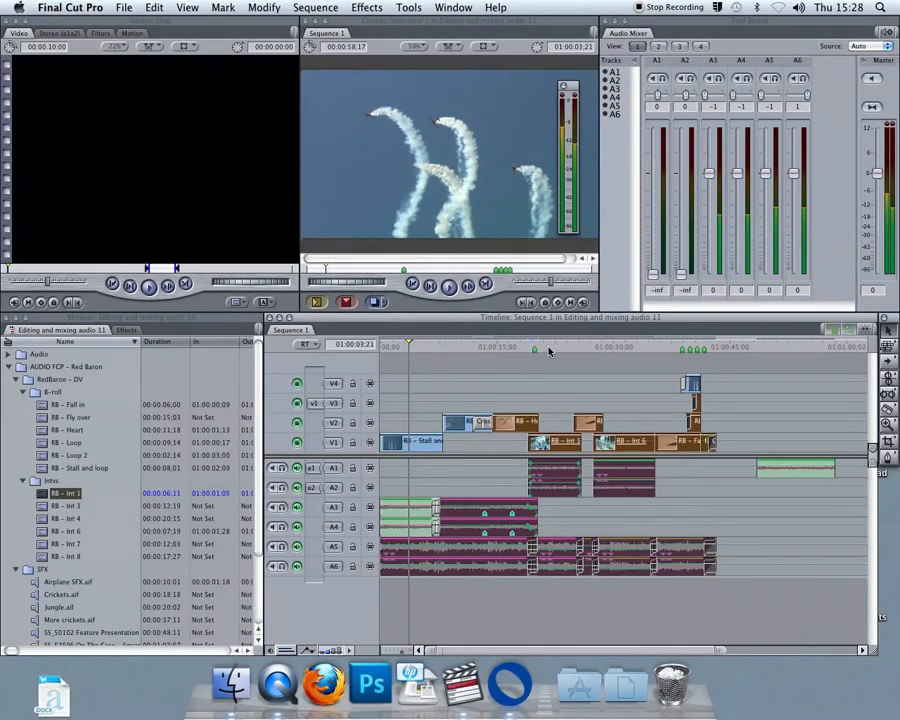
Play part of the RB - Int 1 interview in the sequence to check the combined audio level.
click(548, 350)
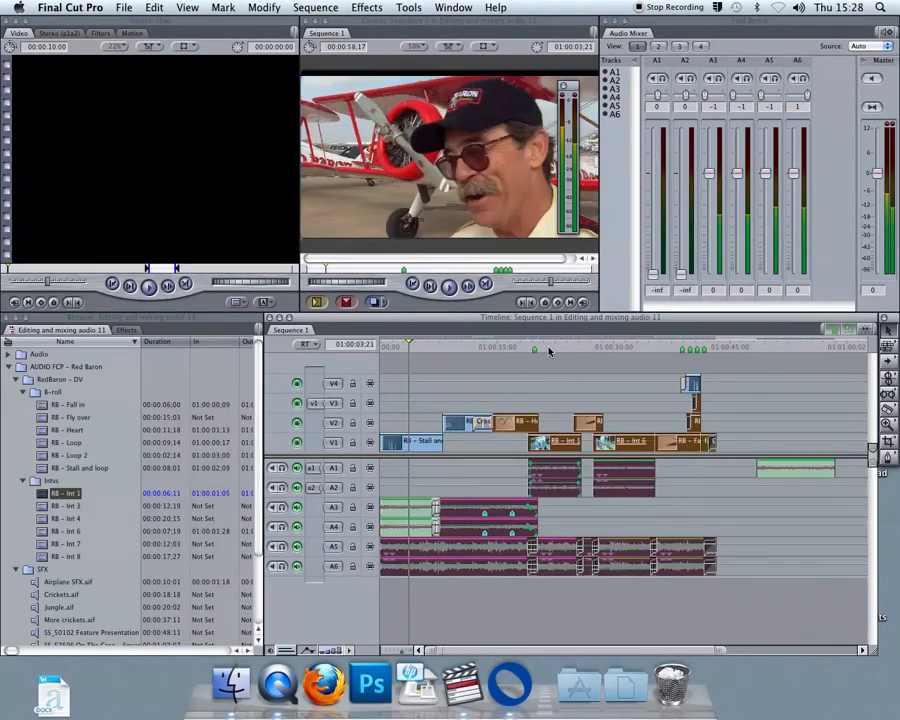
key(space)
key(space)
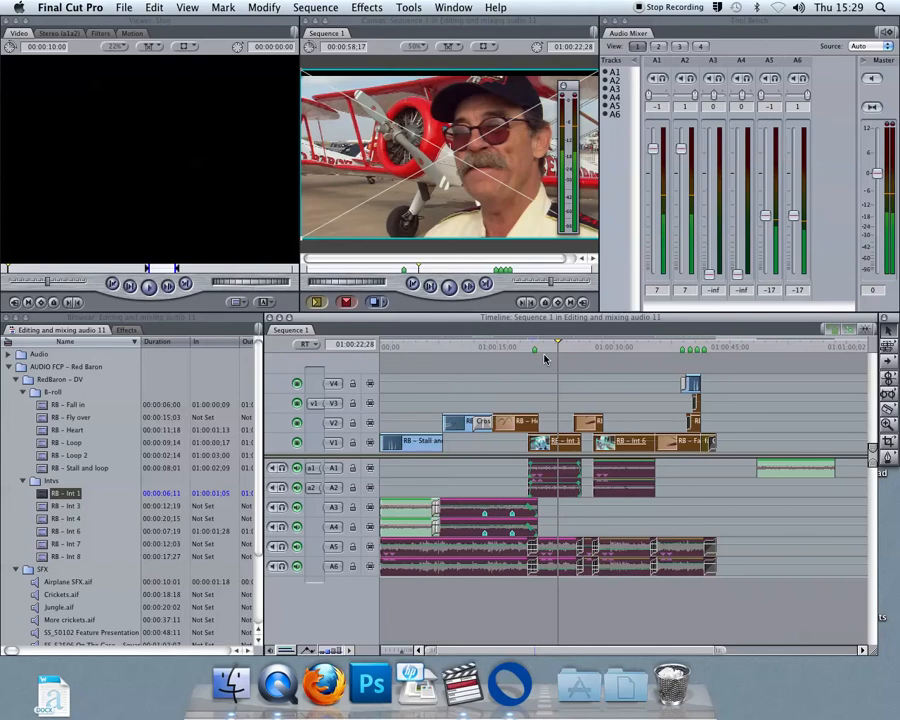
Open the RB - Int 1 interview audio from the sequence in the Viewer and play it to check its own level.
click(568, 481)
double_click(568, 481)
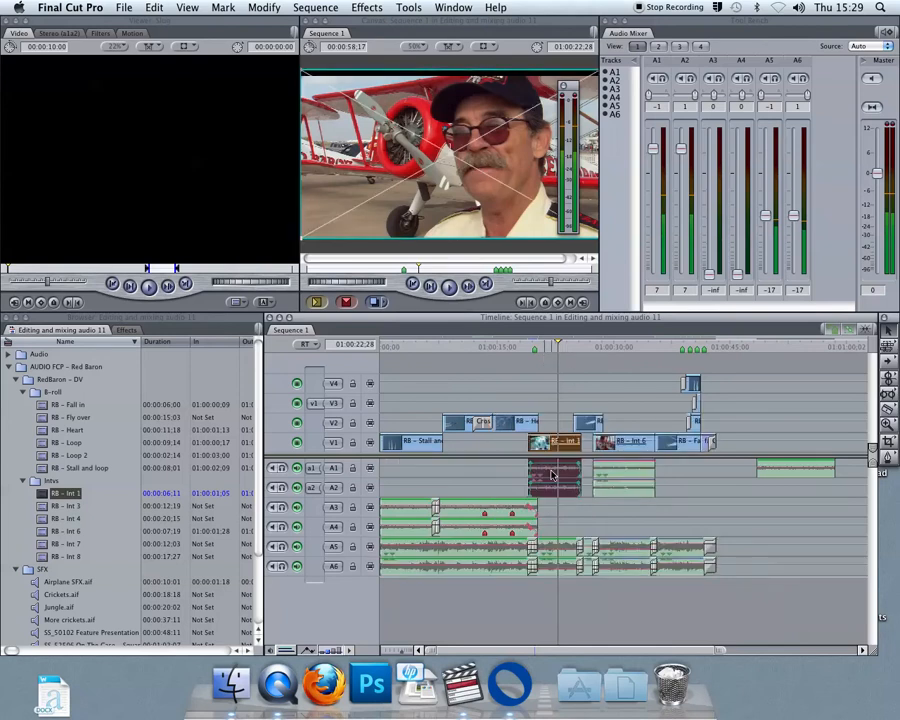
click(148, 288)
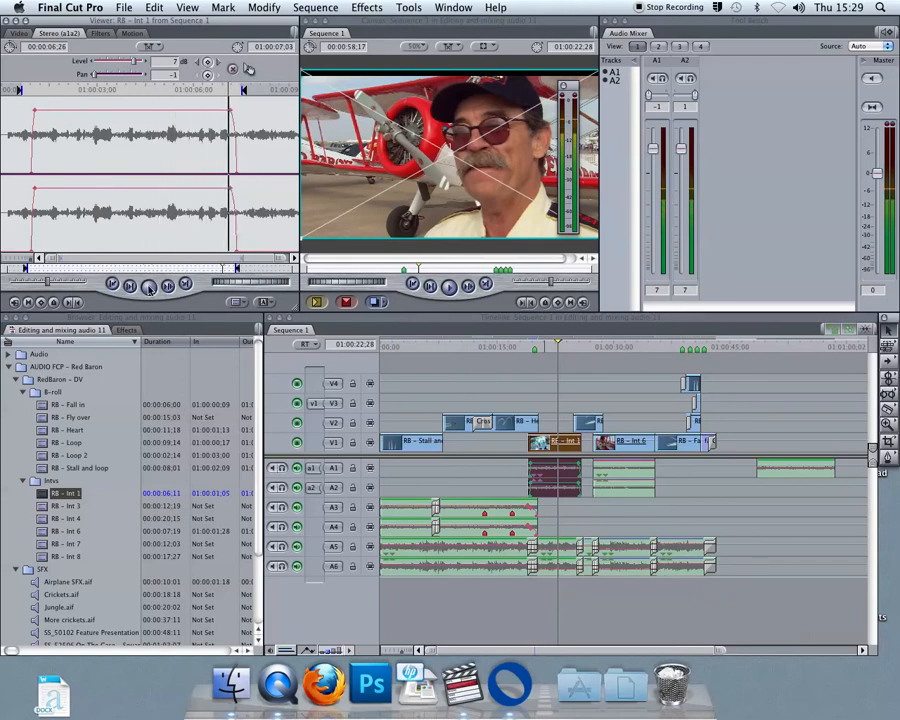
click(43, 91)
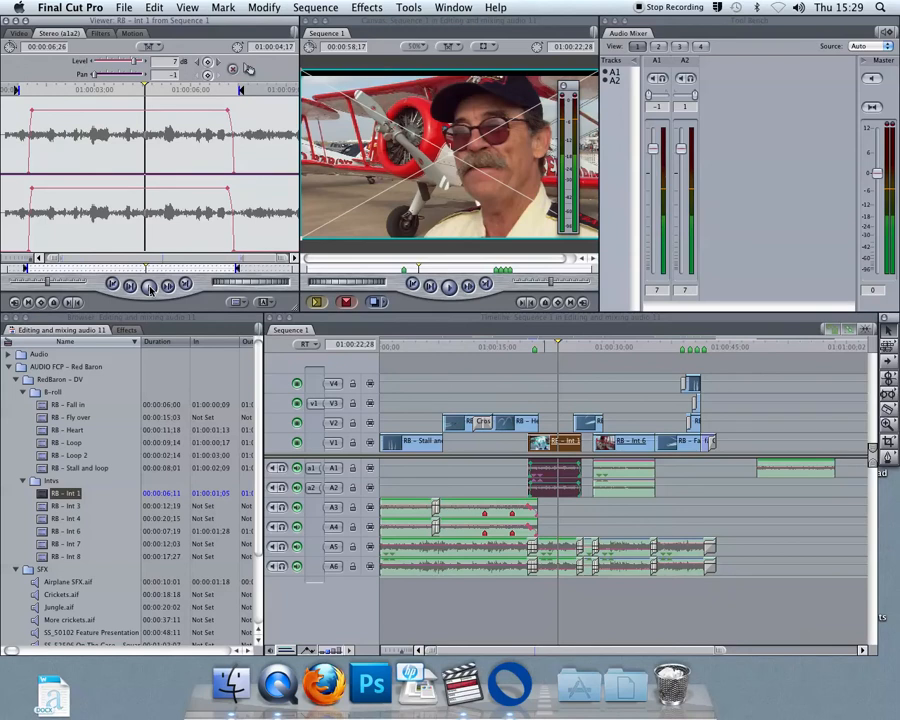
Open the A5/A6 music clip beneath RB - Int 1 in the Viewer and play it to check its level.
double_click(556, 562)
click(110, 91)
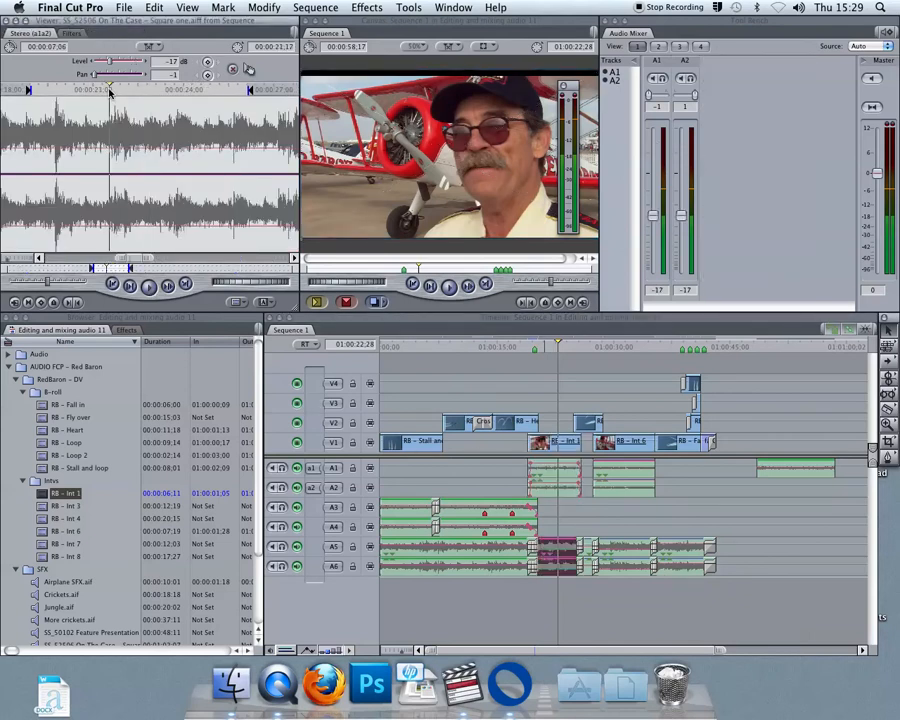
key(space)
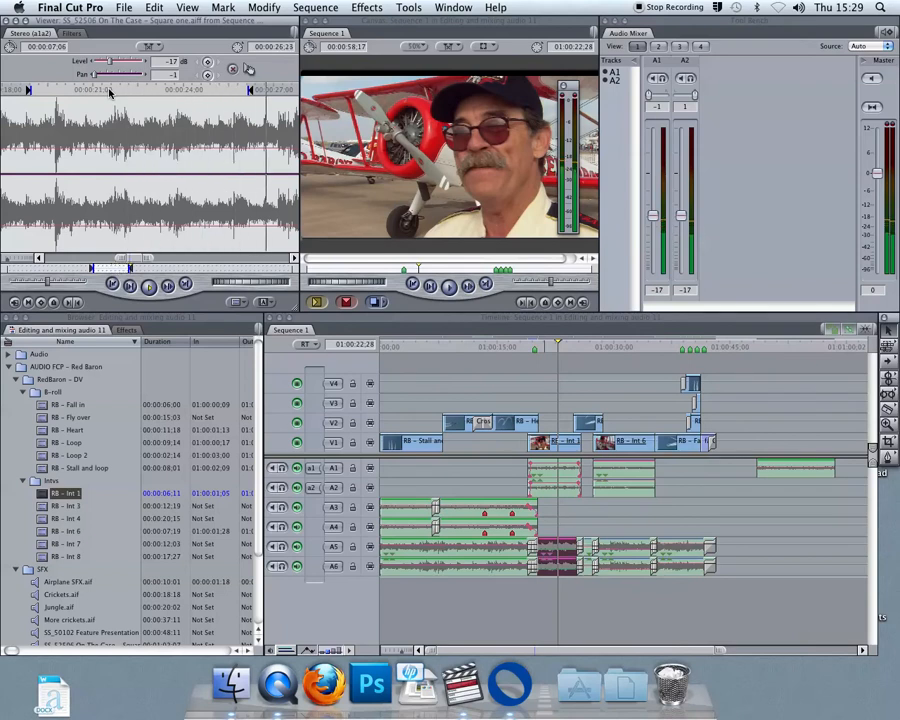
key(space)
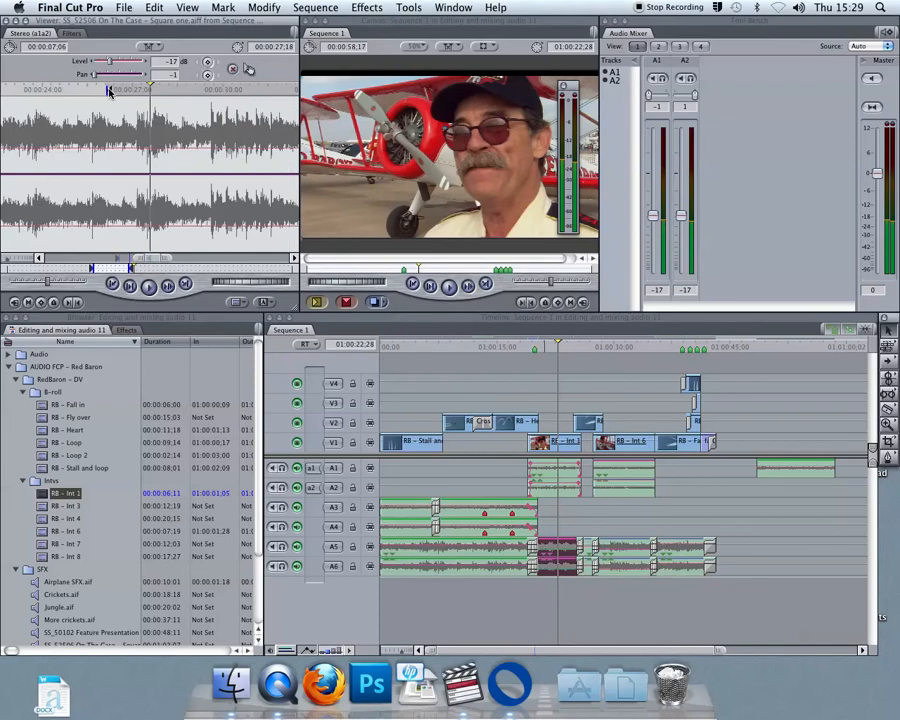
Play the sequence from 01:00:22;00 to compare the interview and music mix on the audio meters.
click(550, 349)
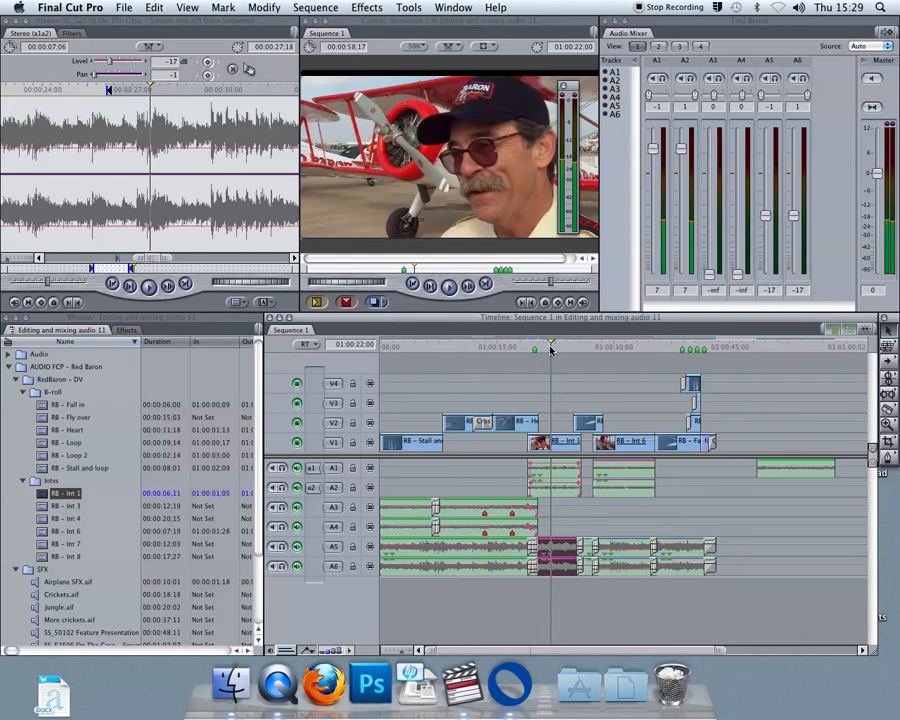
key(space)
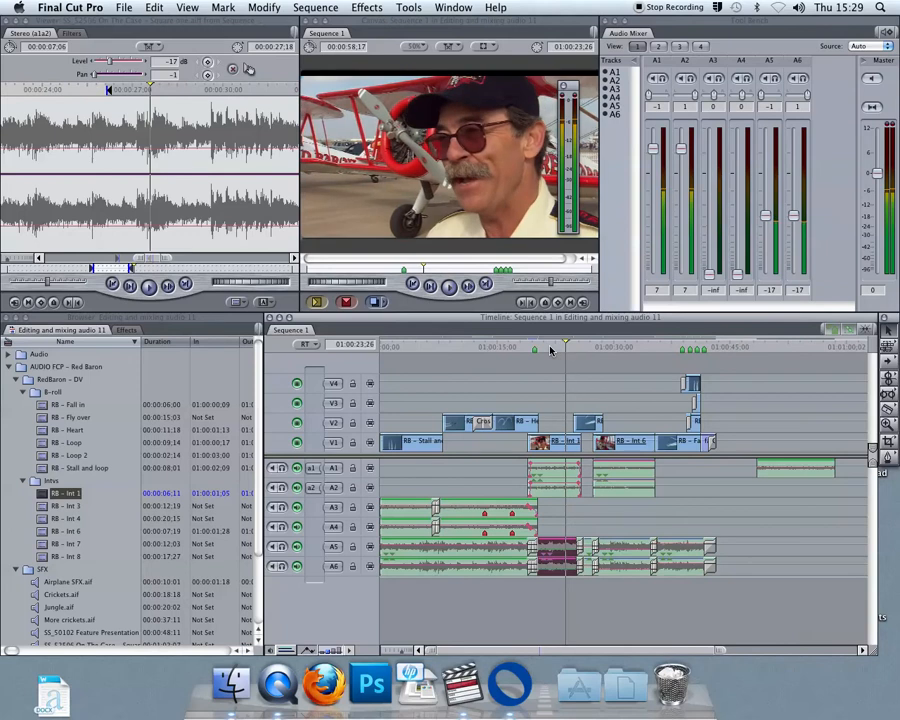
click(550, 349)
key(space)
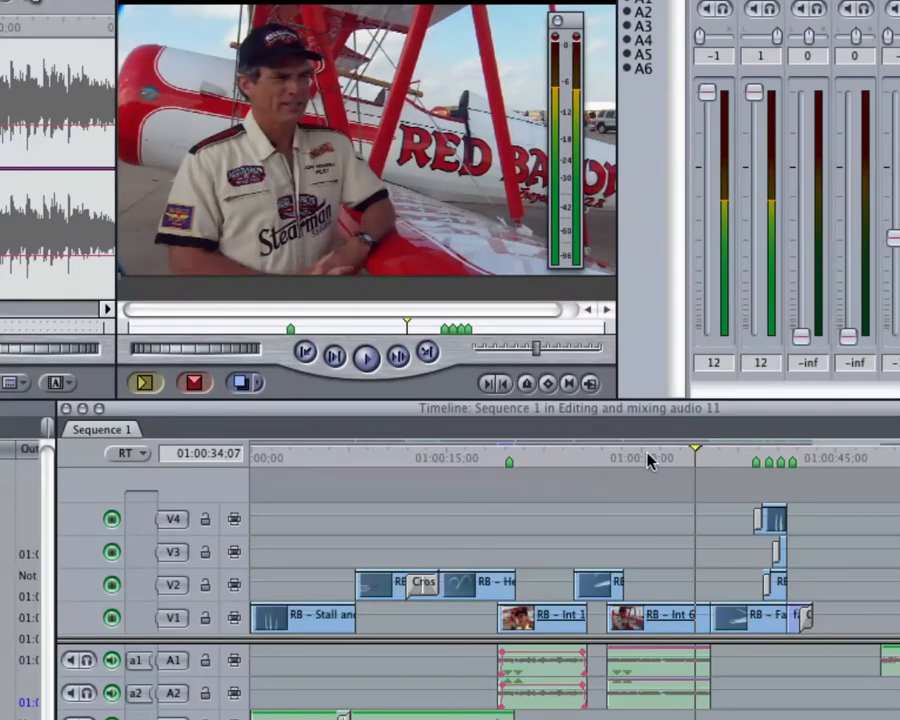
Check the RB - Int 6 interview level by playing it in the sequence and on its own in the Viewer.
click(622, 357)
key(space)
double_click(654, 670)
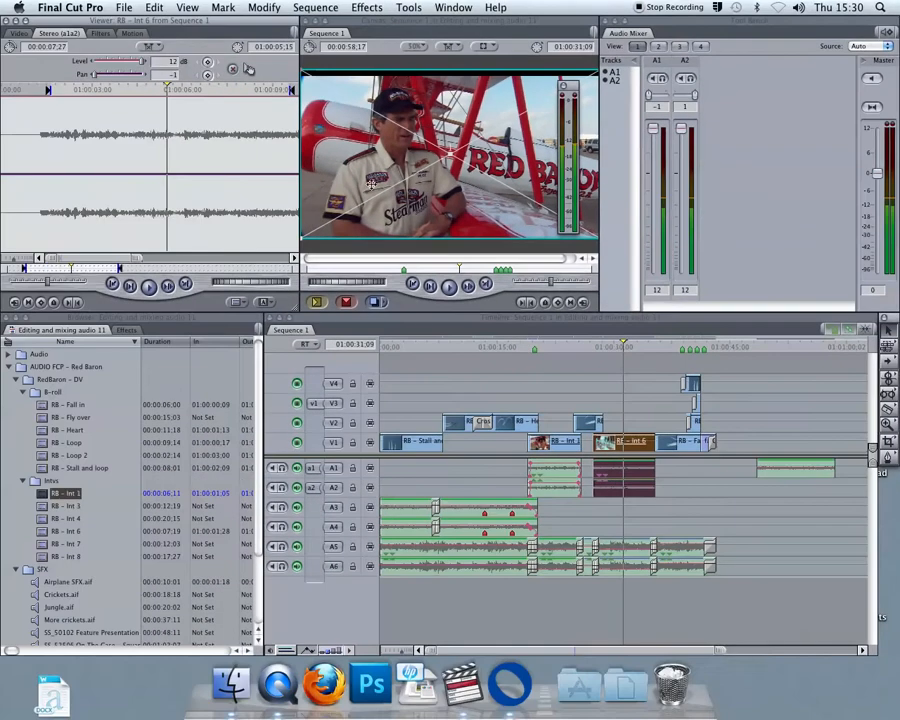
click(166, 91)
key(space)
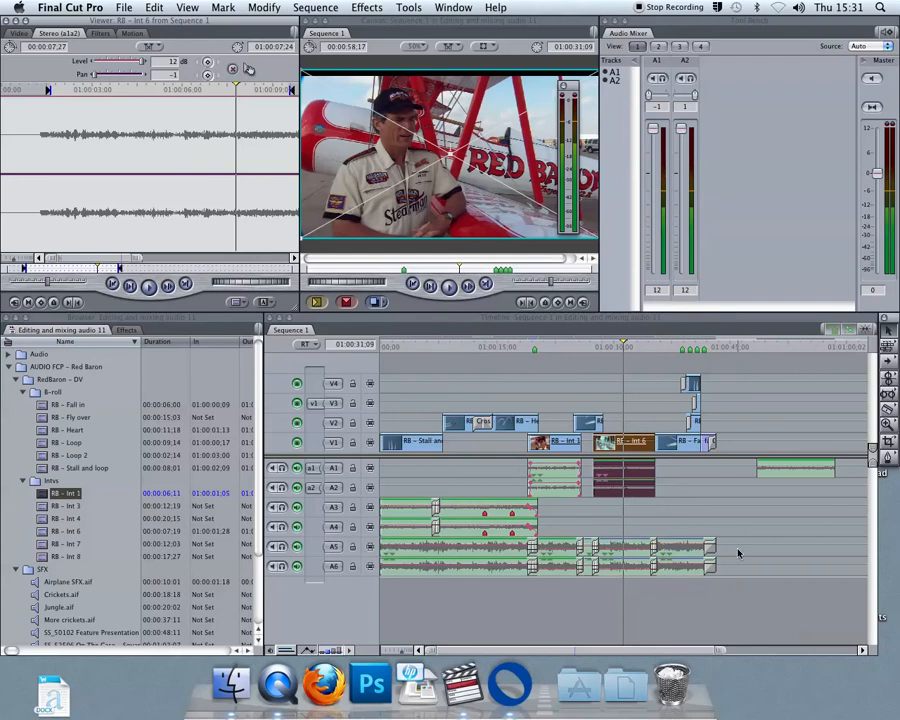
Delete the stray audio clip on track A1 beyond the end of the edited sequence.
click(792, 475)
key(Delete)
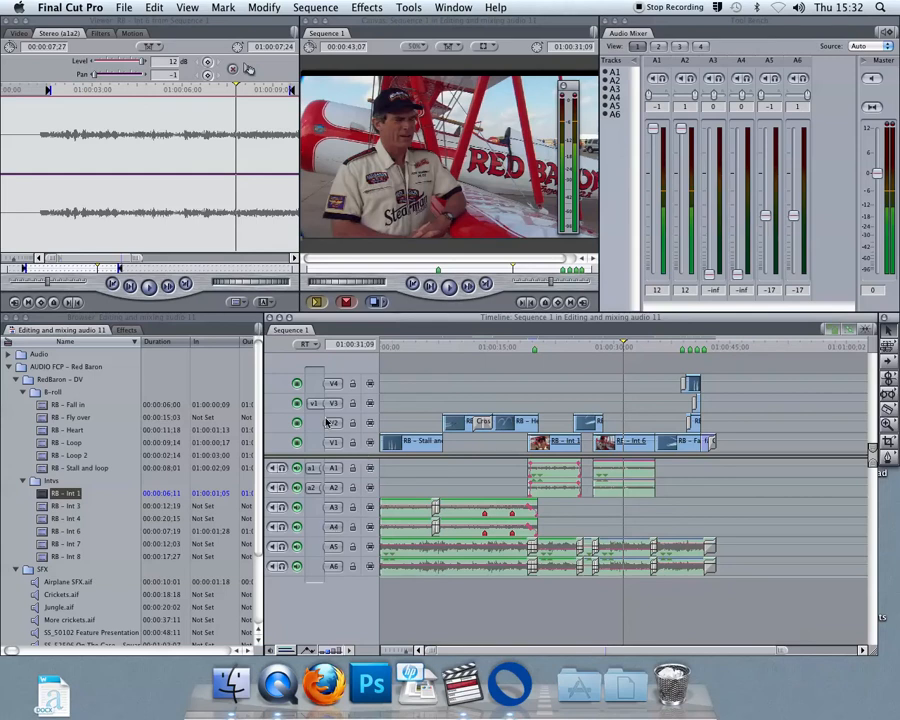
Hide the mute and solo controls of the timeline's audio tracks and show them again.
click(271, 650)
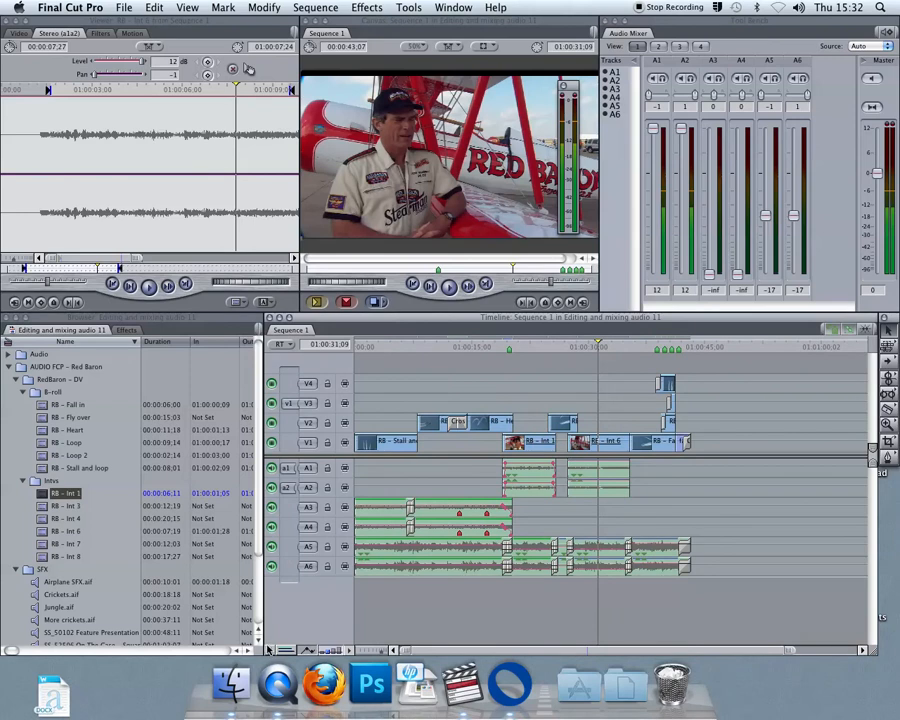
click(269, 651)
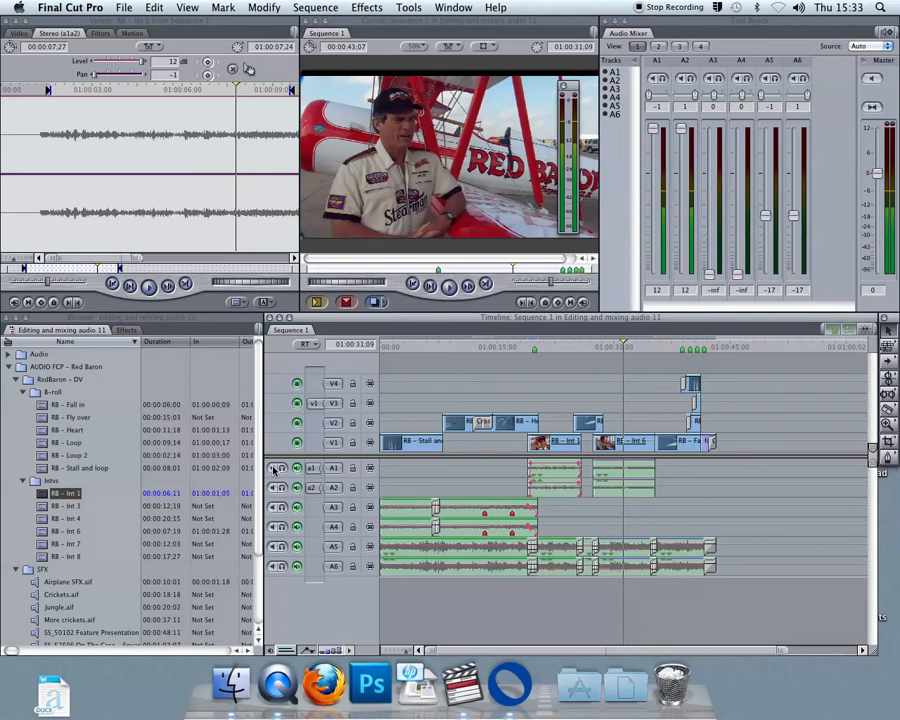
click(277, 469)
click(279, 469)
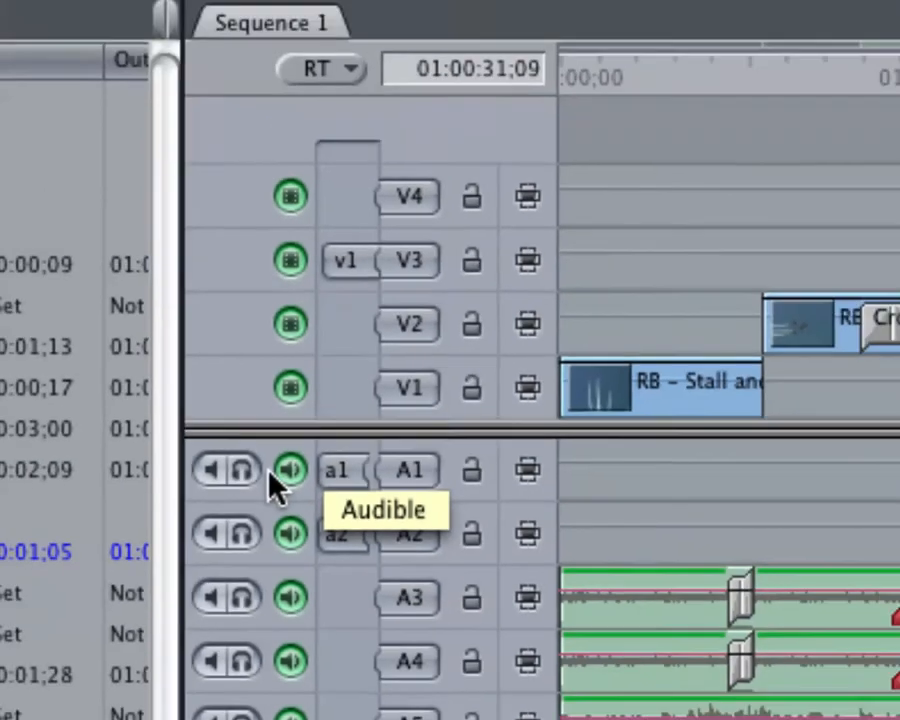
Make tracks A1 and A2 inaudible, accepting the possible loss of render files, and make both audible again.
click(294, 469)
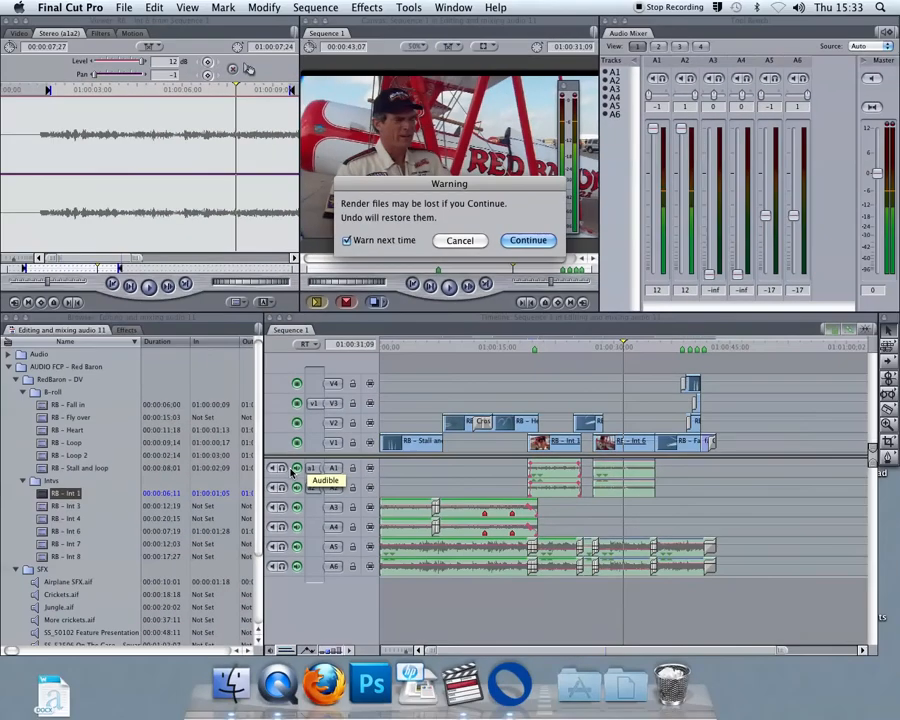
key(Escape)
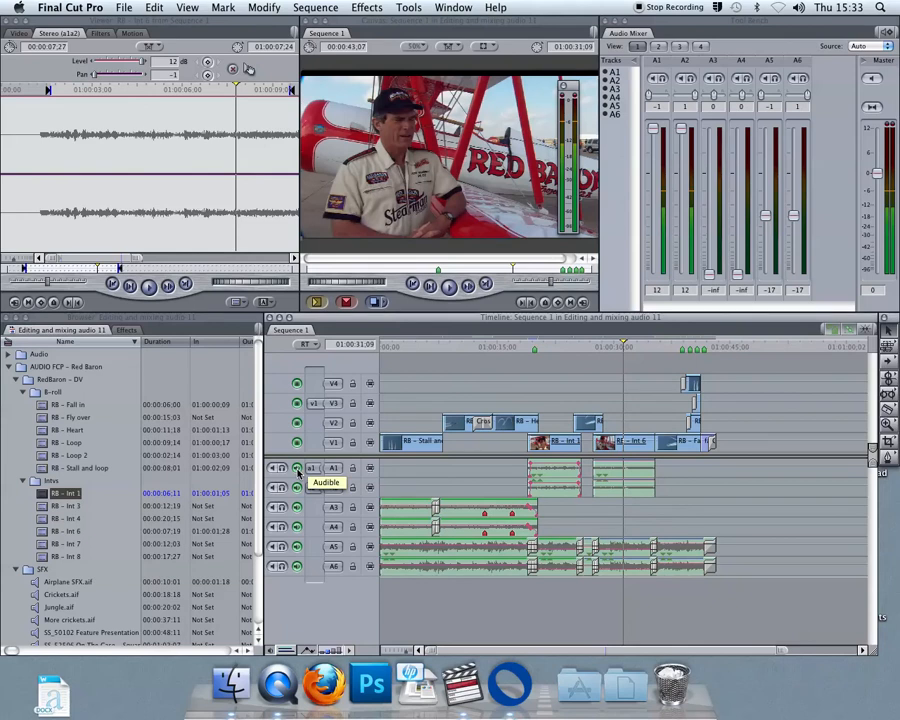
click(296, 468)
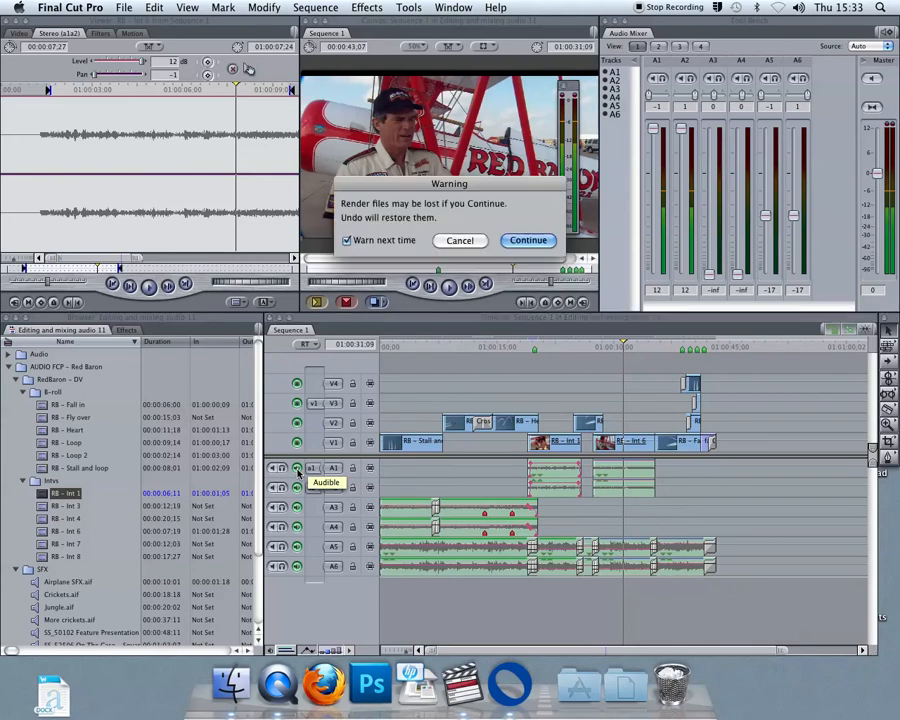
click(528, 241)
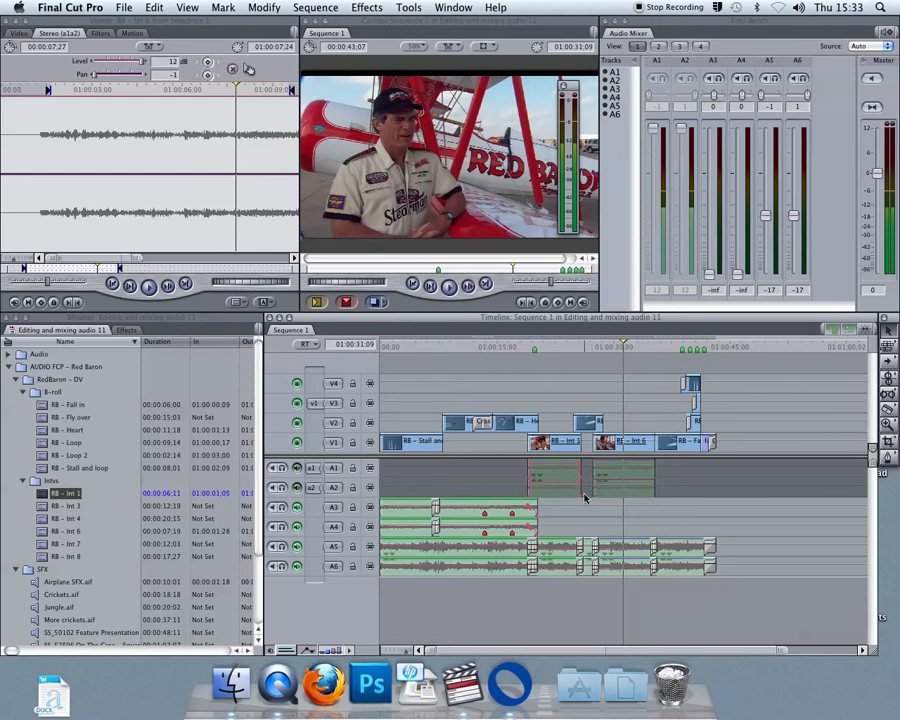
click(297, 467)
click(297, 487)
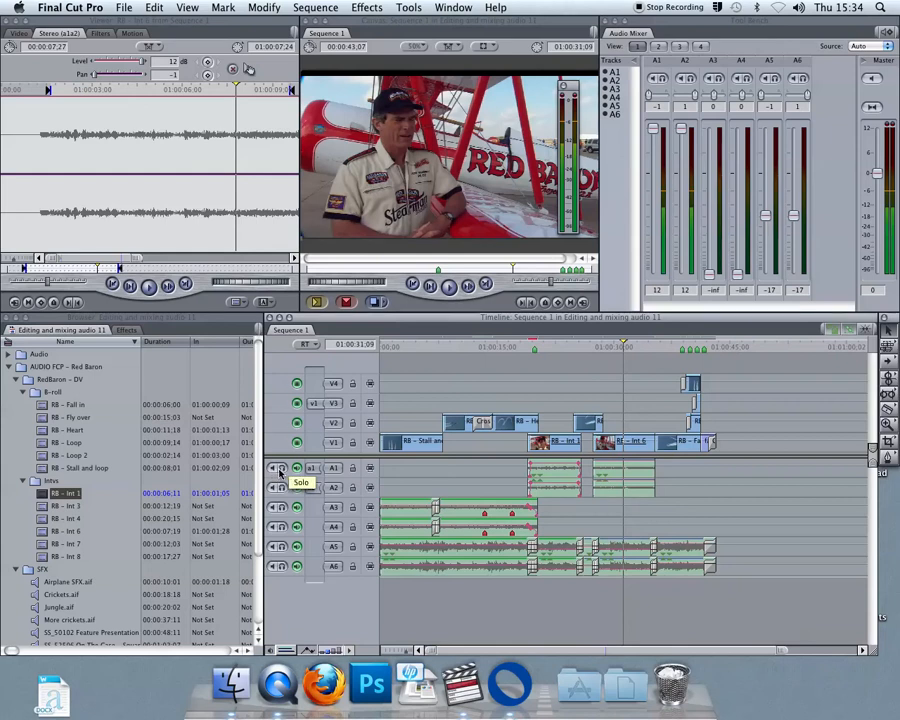
Solo audio tracks A1, A2 and A3 one after another, and clear all three solos.
click(282, 468)
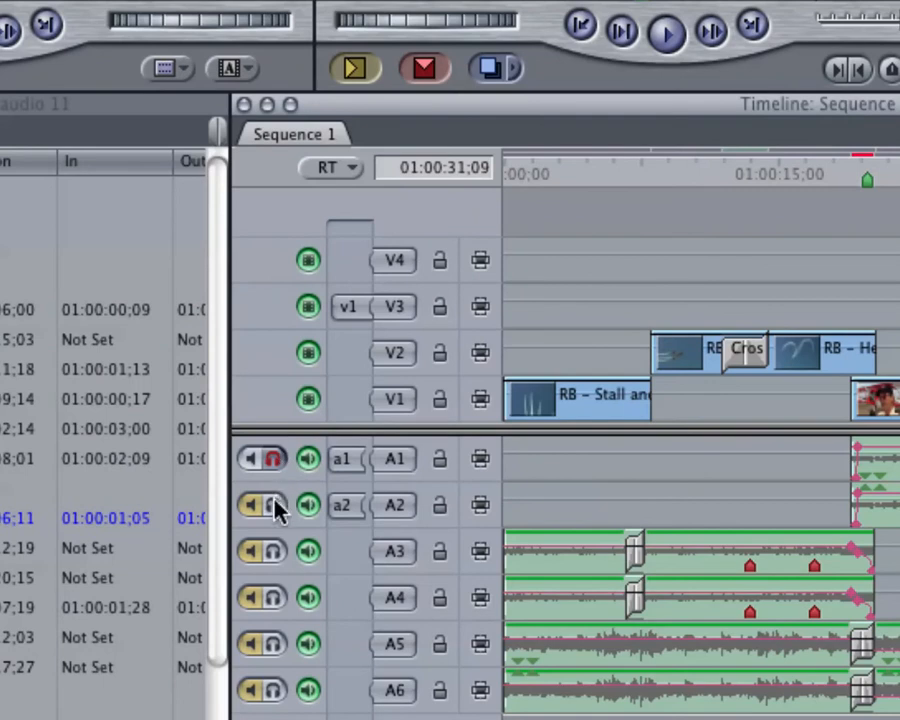
click(274, 507)
click(275, 553)
click(278, 553)
click(273, 506)
click(273, 460)
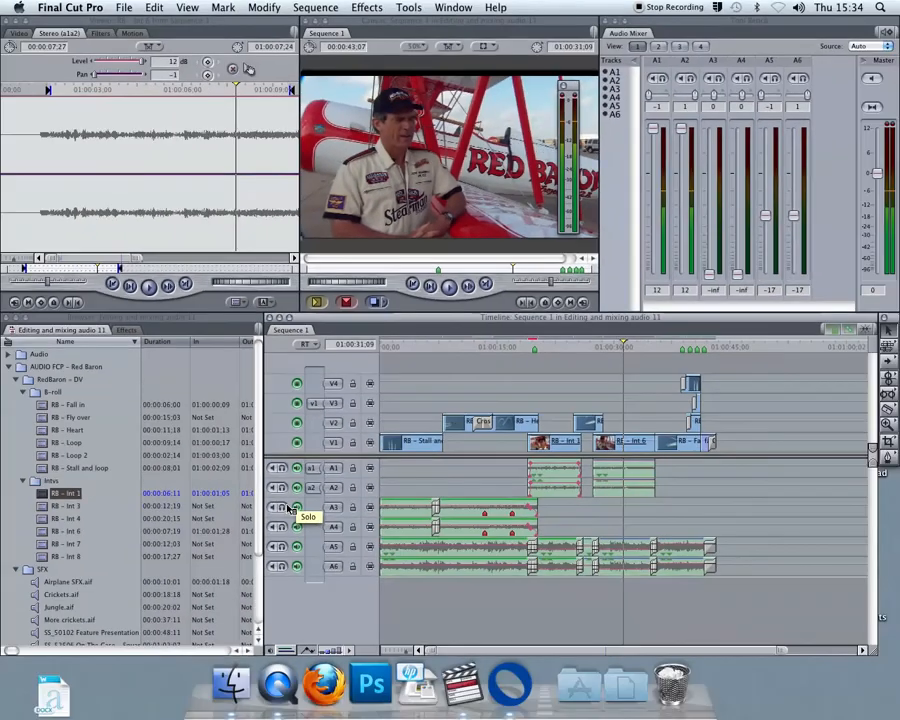
Show the audio clip names in the timeline.
click(349, 652)
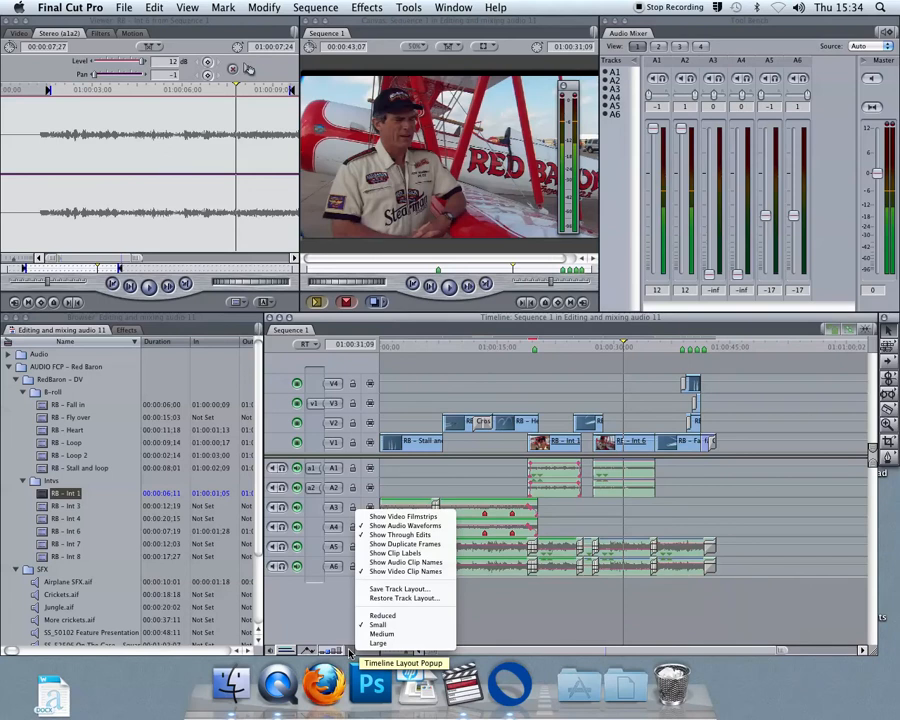
click(396, 563)
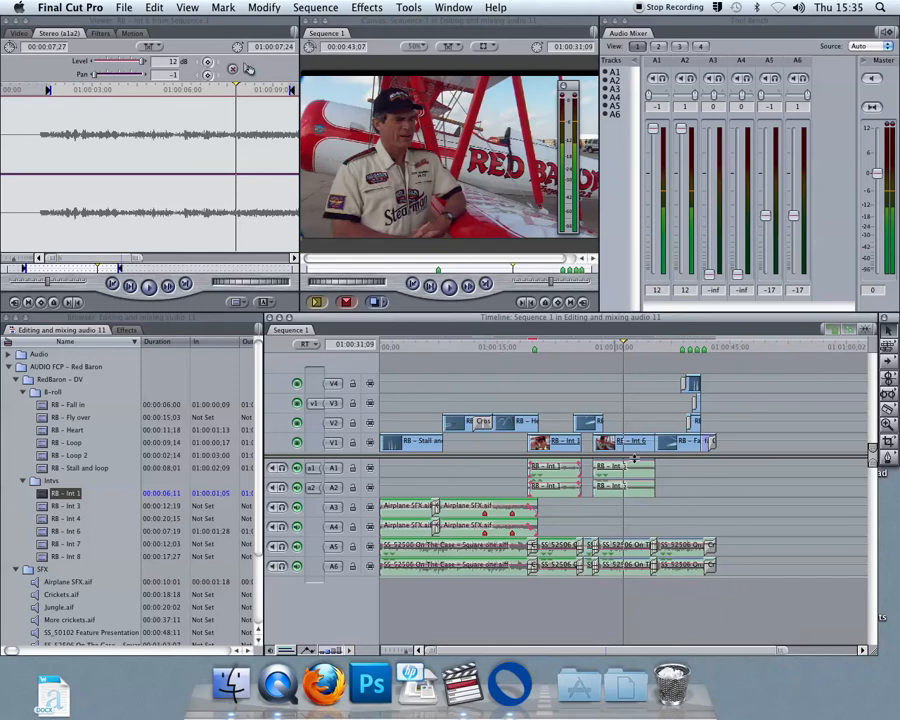
Play the start of the RB - Int 1 section up to about 01:00:22;10 to check the track levels in the mixer.
click(543, 346)
key(space)
key(space)
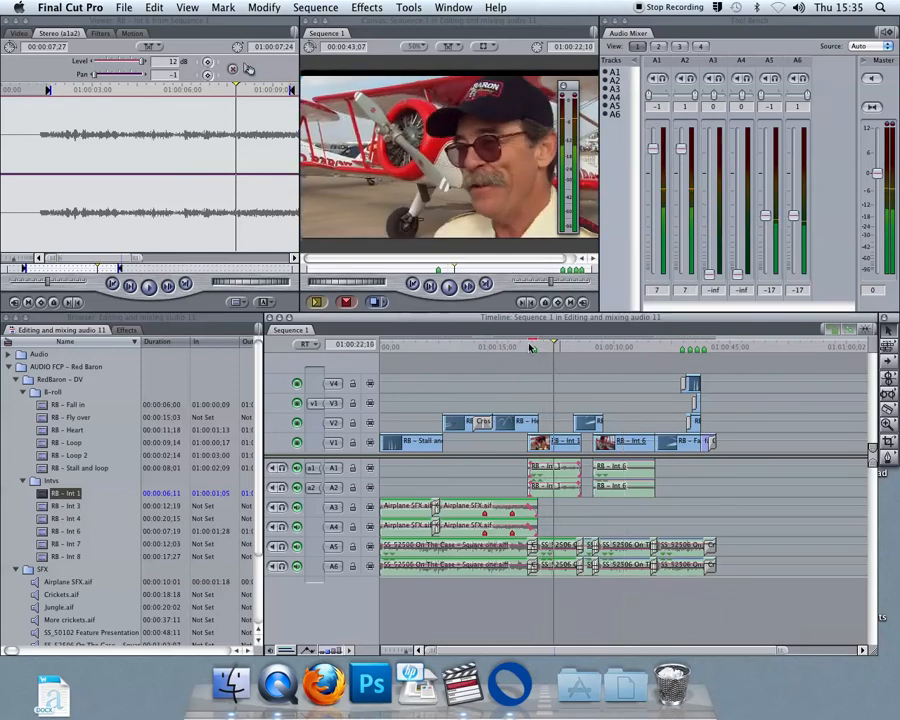
Select the RB - Int 1 clip in the timeline and play its section from 01:00:19;09 to about 01:00:25;09 to check levels.
click(543, 486)
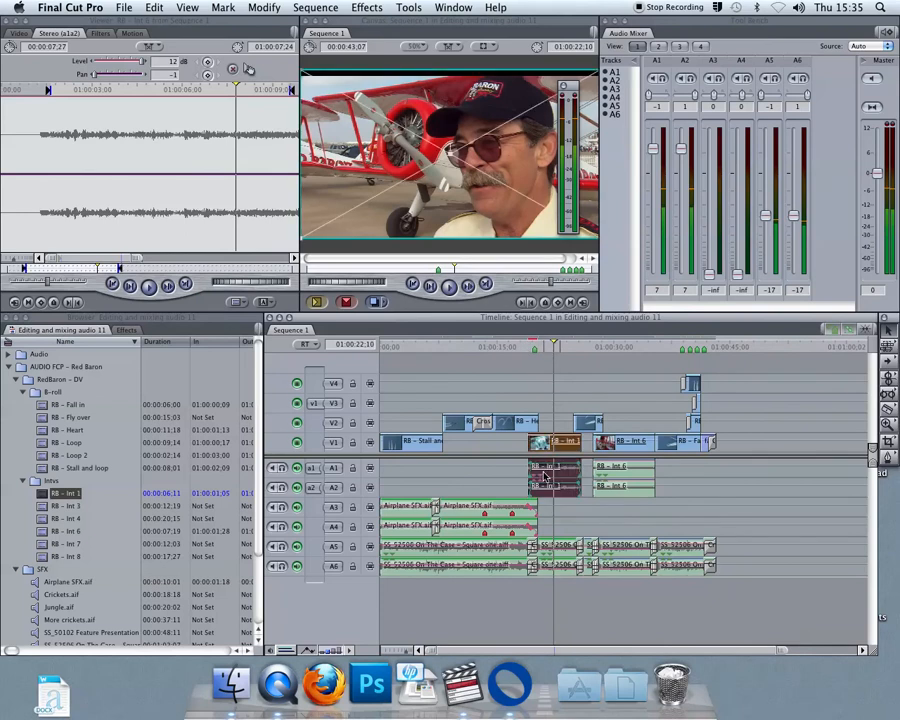
click(531, 348)
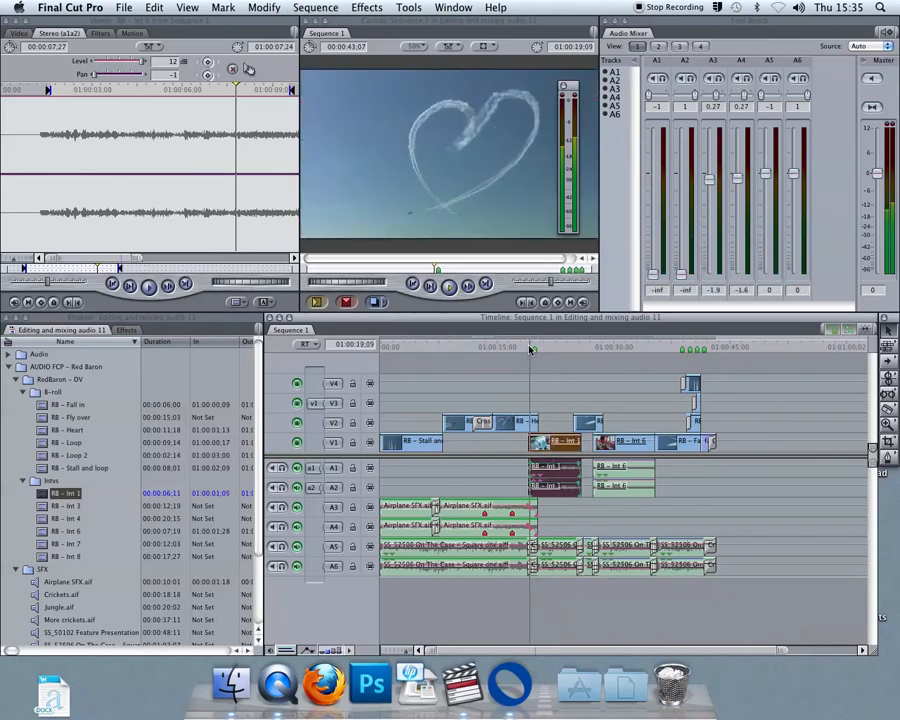
key(space)
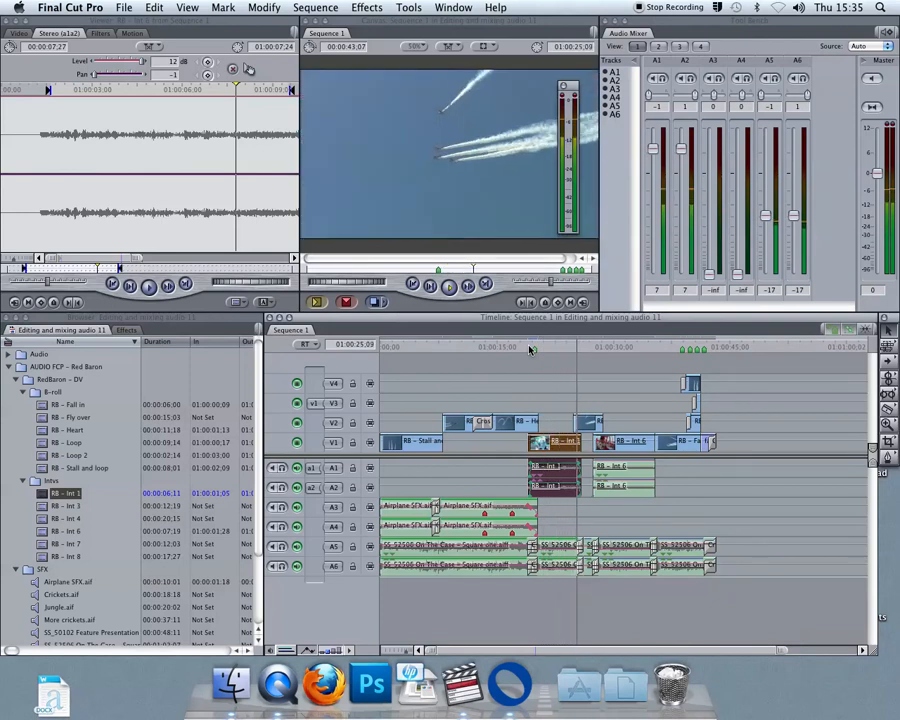
click(531, 349)
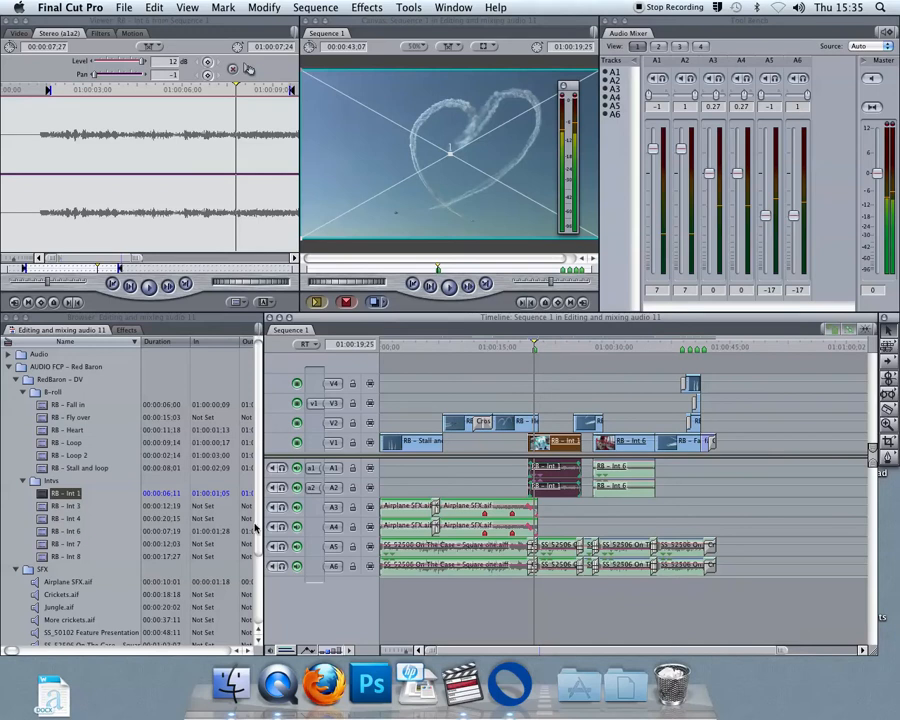
Open the RB - Int 1 source clip from the Intvs bin and clear its In and Out points.
double_click(38, 494)
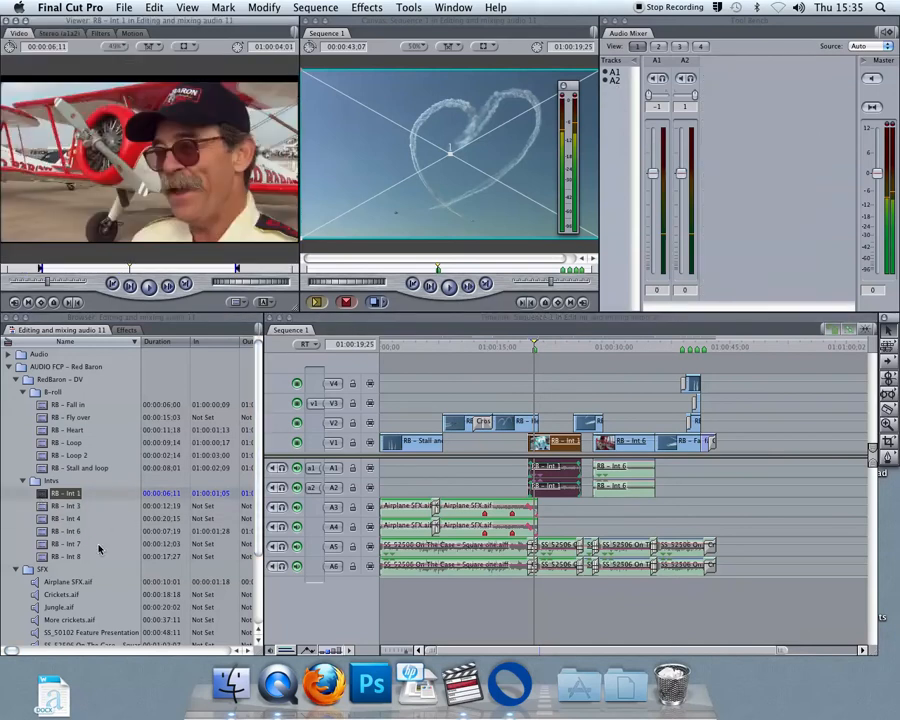
click(42, 268)
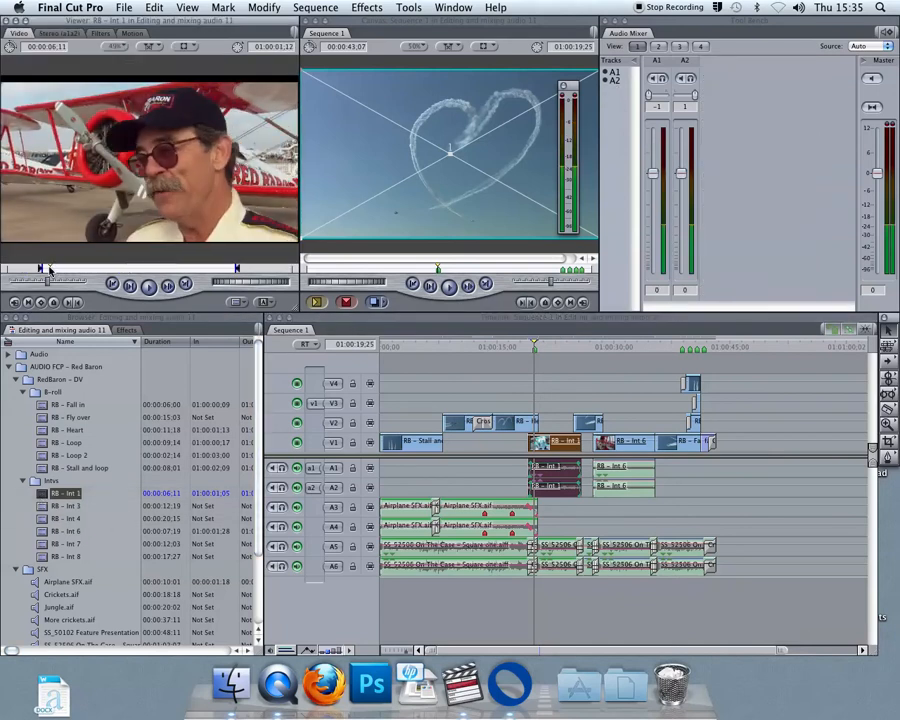
drag(42, 268, 38, 268)
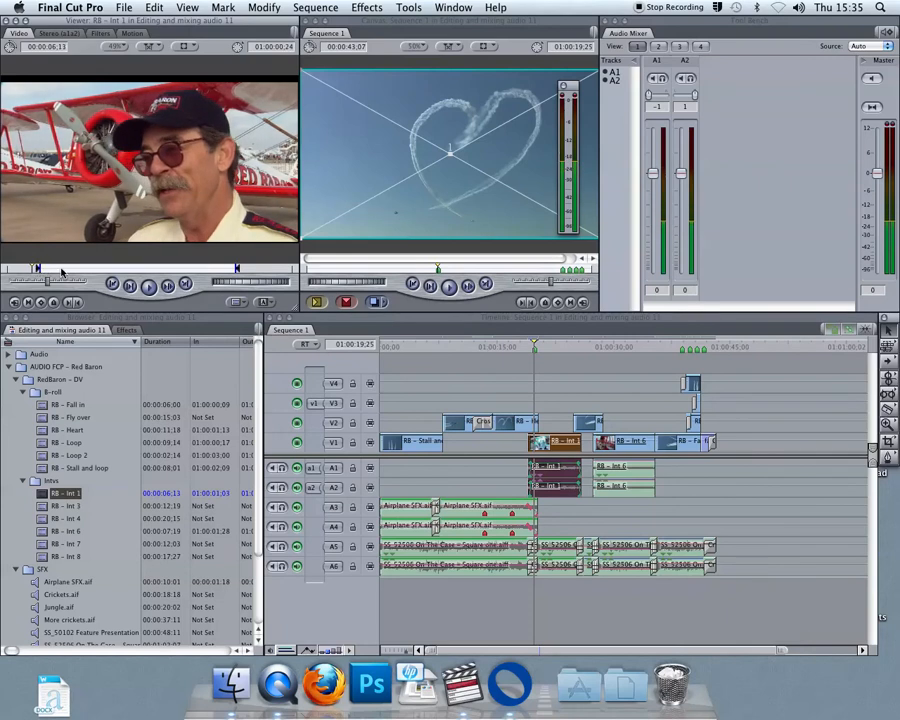
key(alt+x)
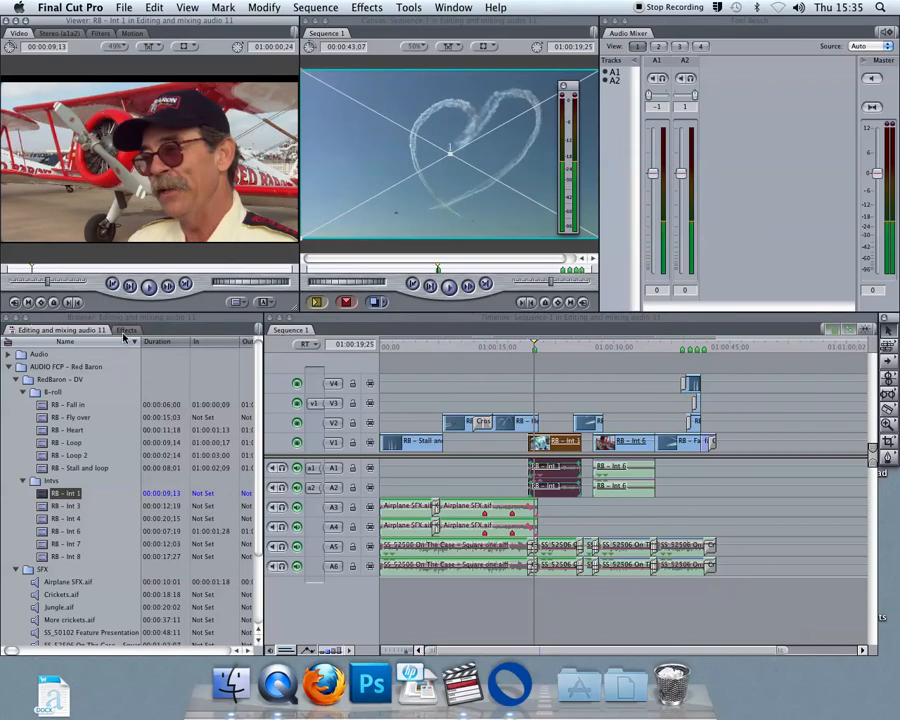
Play the opening of the RB - Int 1 source clip to locate the first word, parking at 01:00:01;03.
drag(32, 268, 13, 268)
key(space)
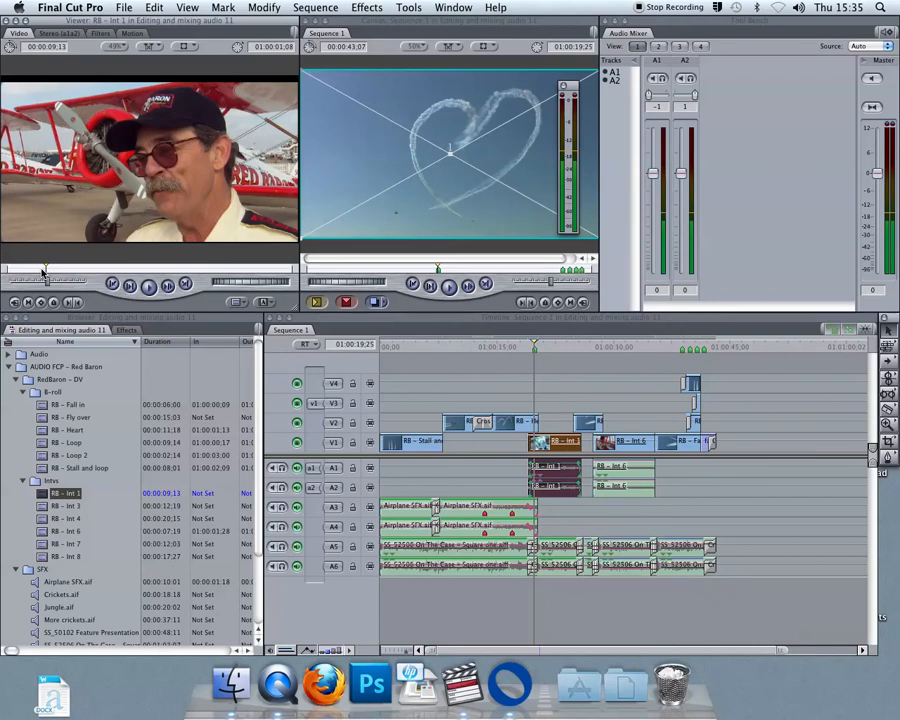
drag(43, 270, 23, 270)
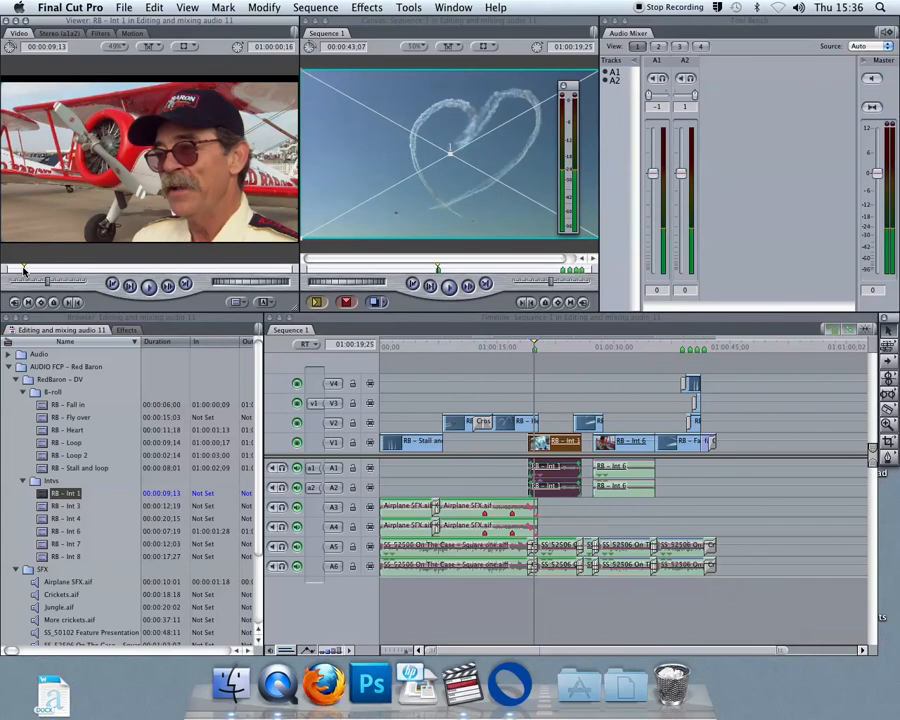
key(space)
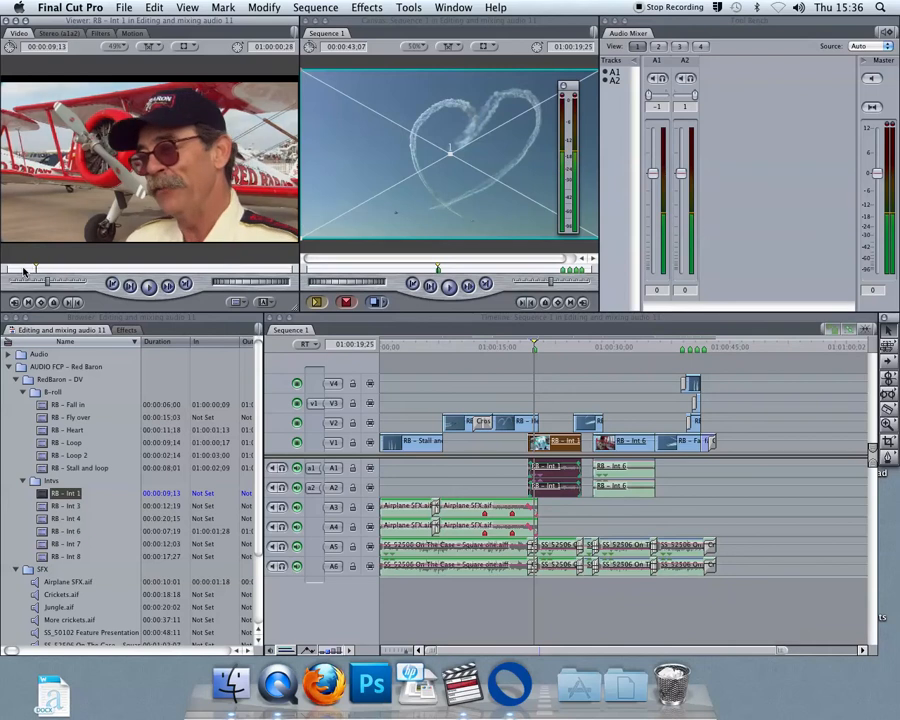
click(41, 269)
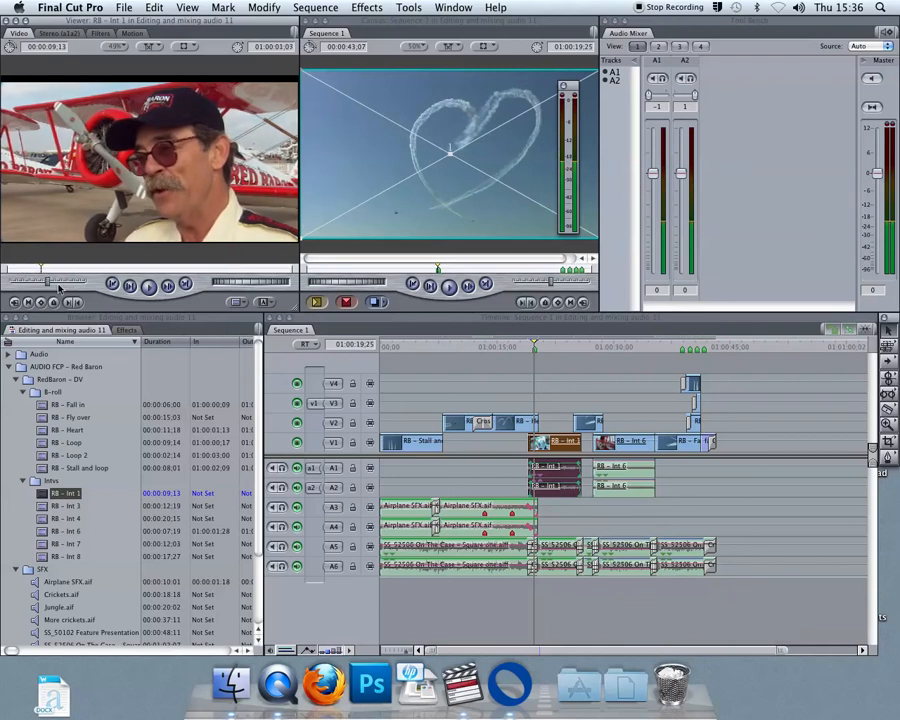
Show the stereo waveform of RB - Int 1 and set its In point at 01:00:00;25, just before the first word.
click(44, 32)
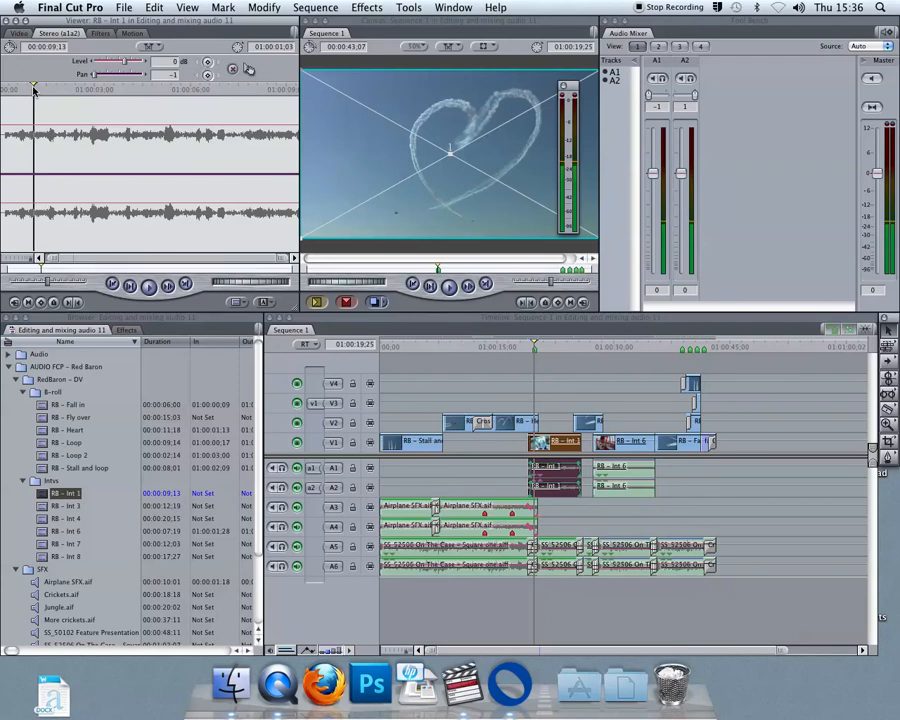
key(i)
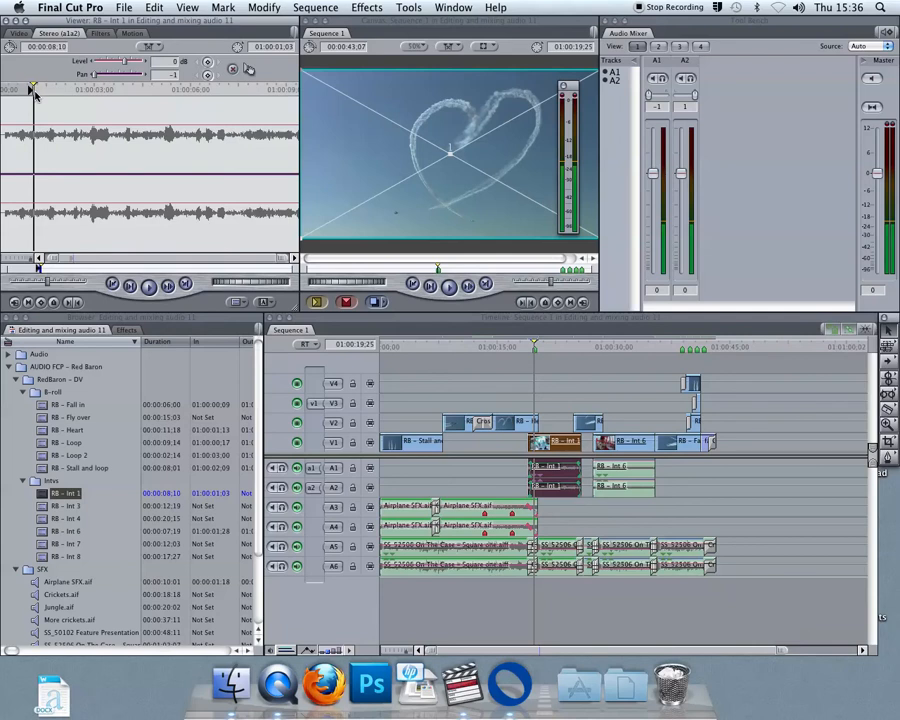
mouse_move(31, 90)
mouse_down()
mouse_move(22, 91)
mouse_move(33, 92)
mouse_up()
key(i)
key(super+equal)
key(super+equal)
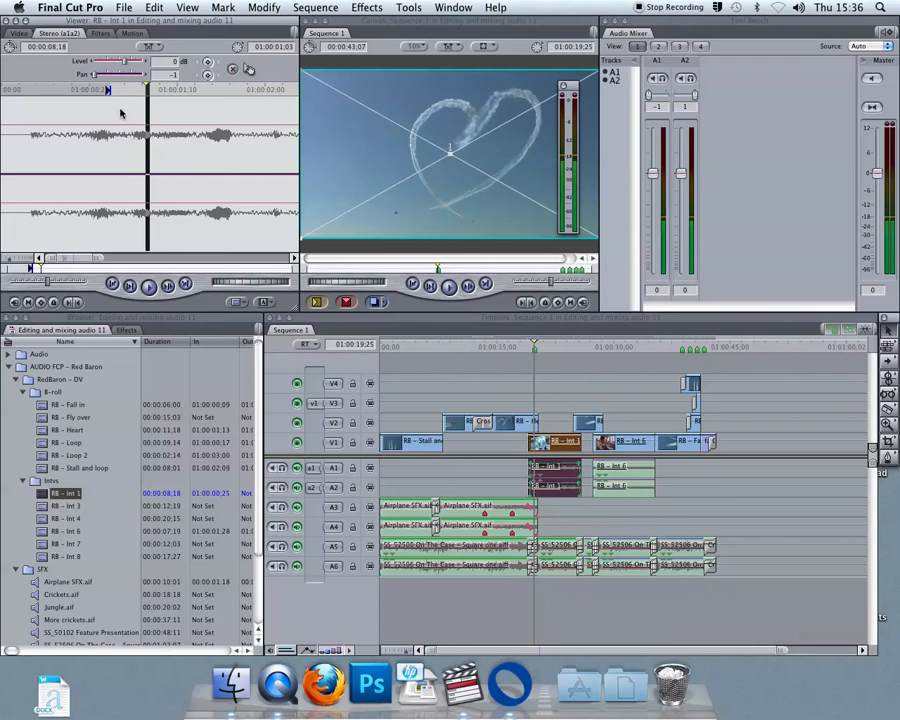
Locate the start of the speech by ear in the waveform and add a marker at 01:00:00;29.
drag(131, 91, 125, 93)
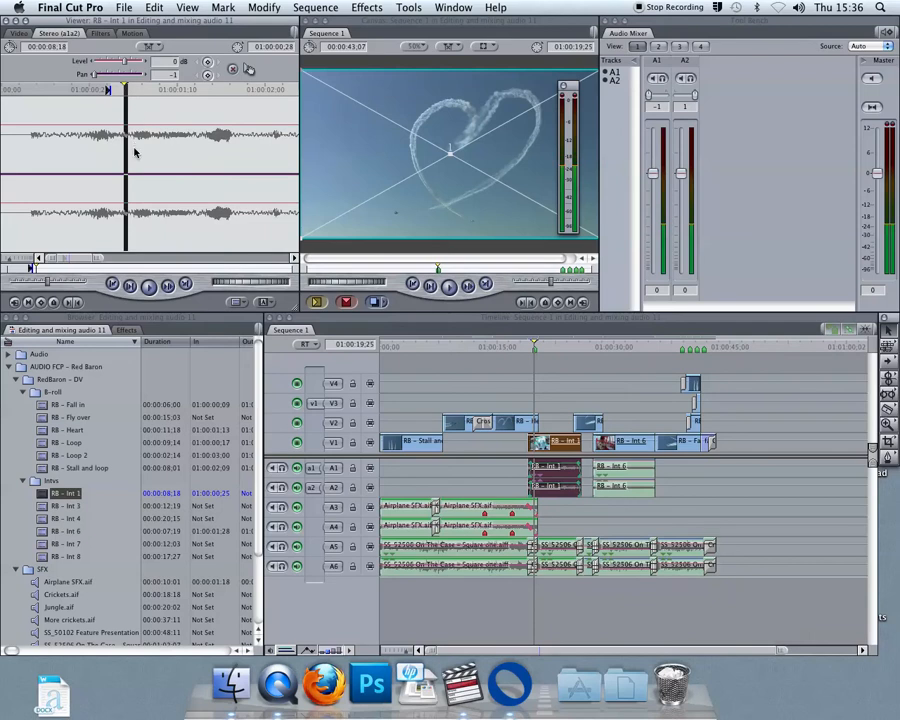
key(space)
key(space)
click(130, 90)
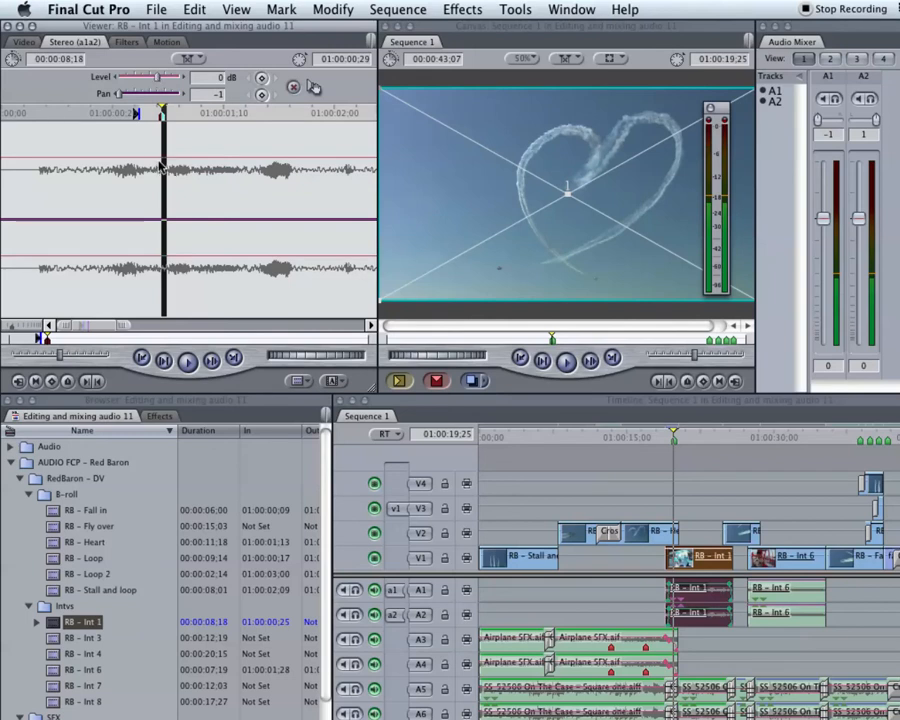
Raise the stereo level of RB - Int 1 to 2 dB, playing the clip before and after the change to check the meters.
click(187, 364)
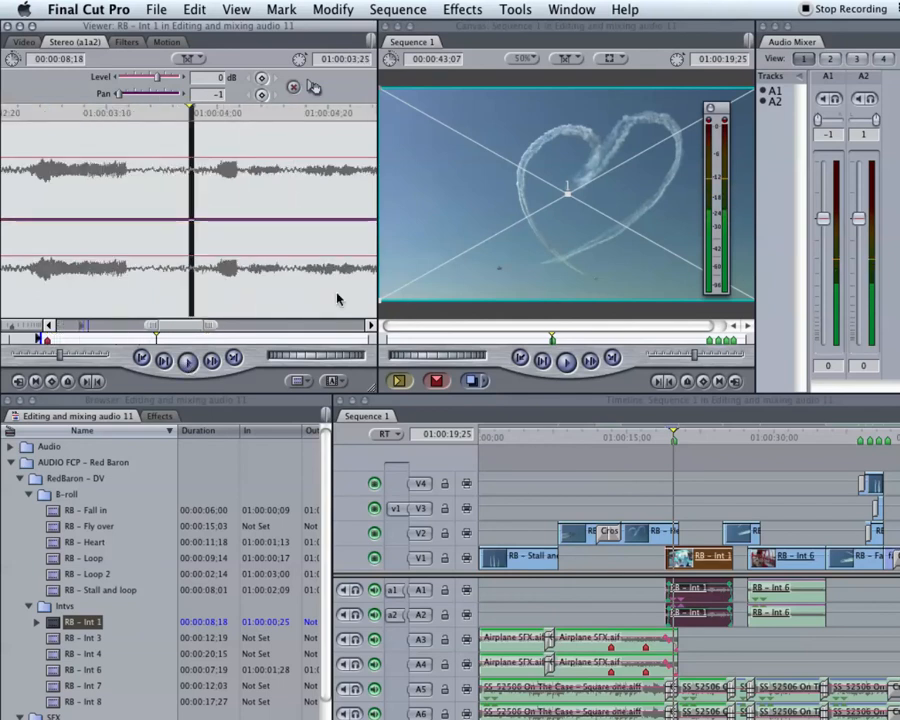
click(183, 79)
click(183, 79)
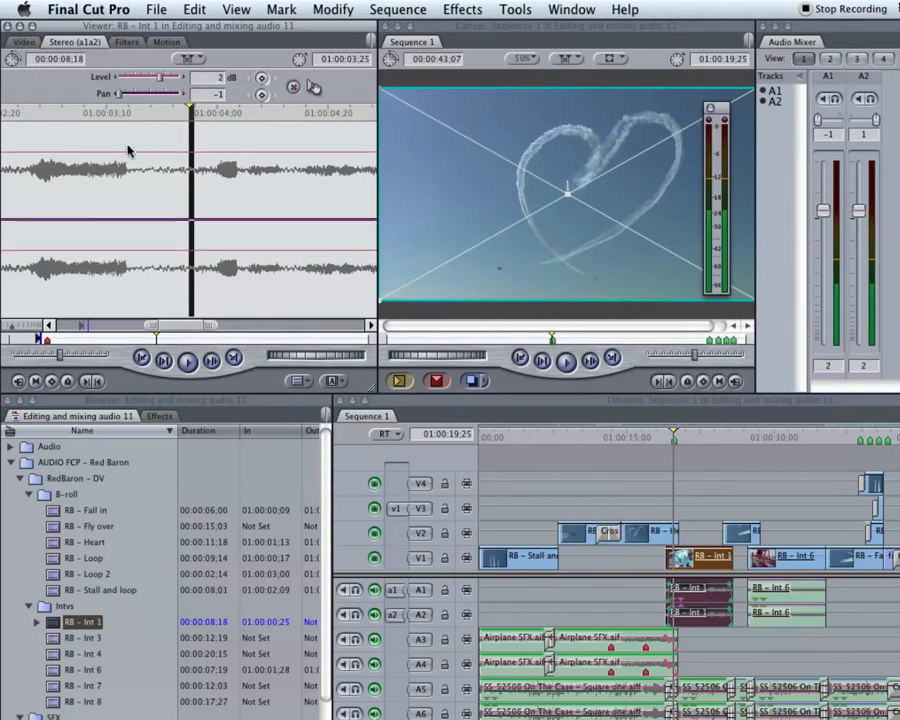
scroll(135, 187, left, 8)
drag(105, 112, 86, 113)
key(space)
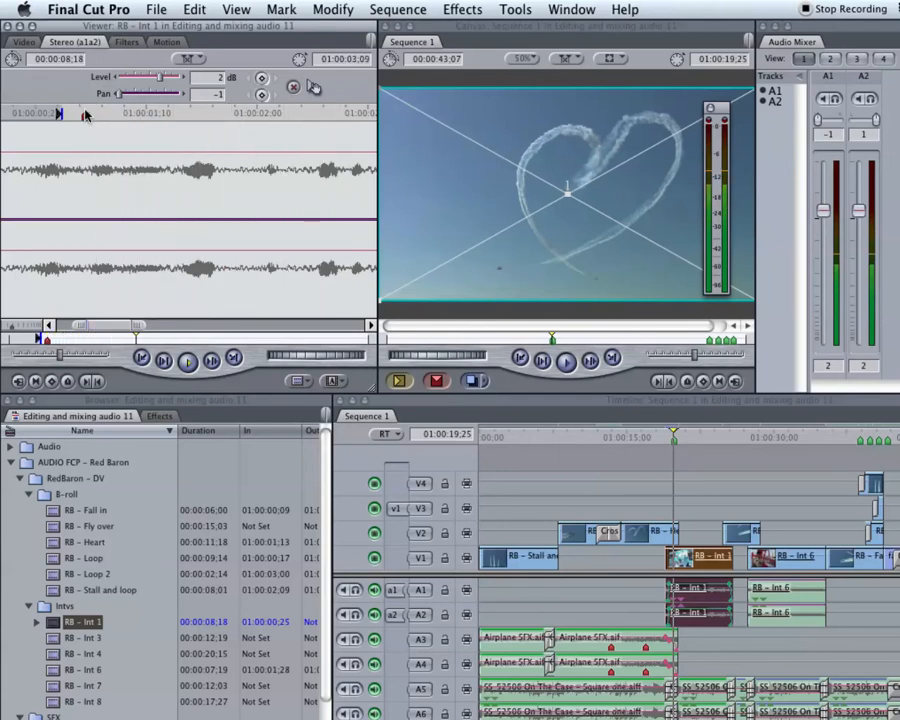
key(space)
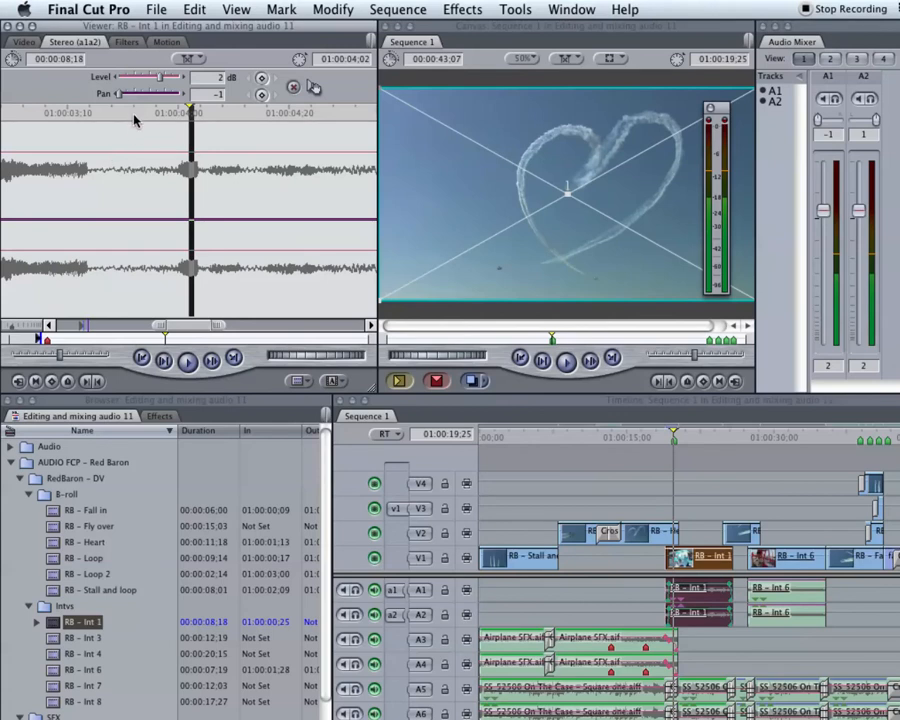
Fade in the interview audio with a level keyframe at the 01:00:00;29 marker and an earlier one lowered to silence.
scroll(160, 150, left, 3)
scroll(184, 152, left, 10)
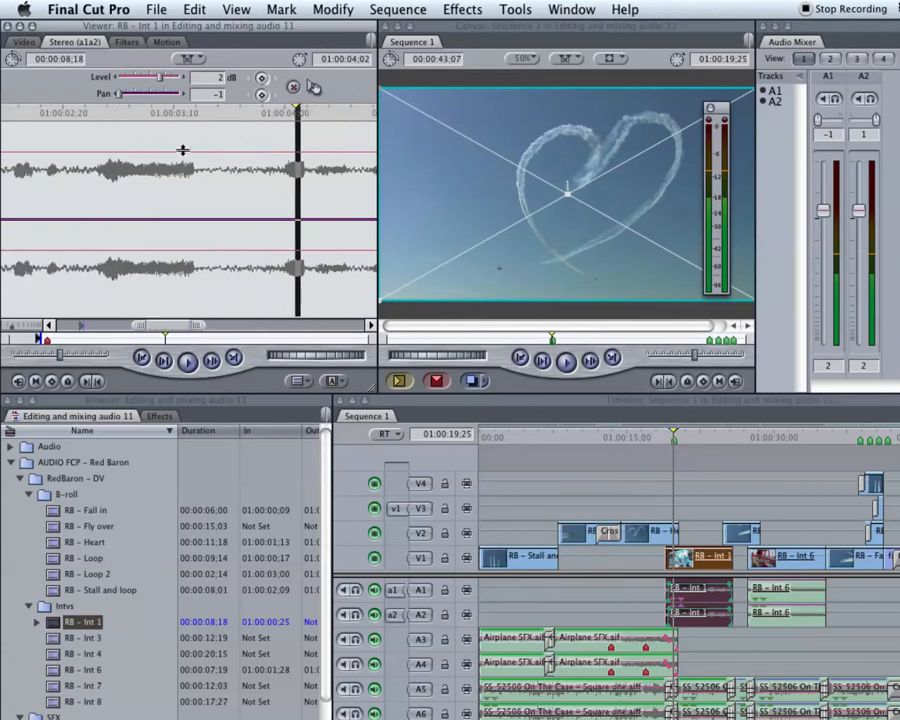
drag(182, 118, 165, 115)
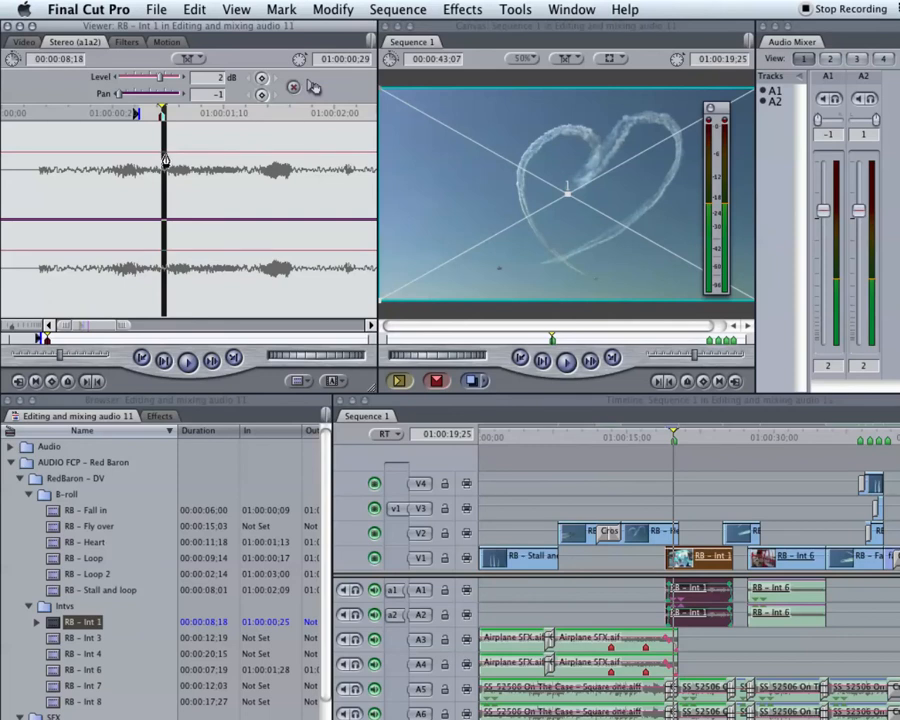
alt+click(163, 153)
alt+click(150, 154)
drag(150, 154, 144, 229)
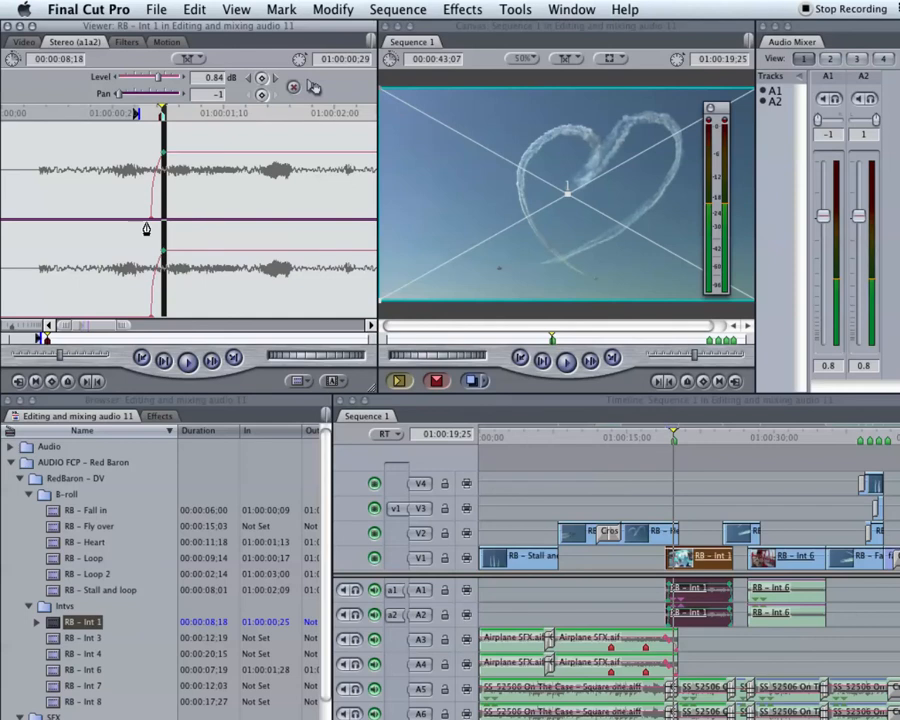
Play the faded-in opening and the rest of the interview audio up to about 01:00:07;13 to find where the speech ends.
click(123, 116)
key(space)
click(116, 115)
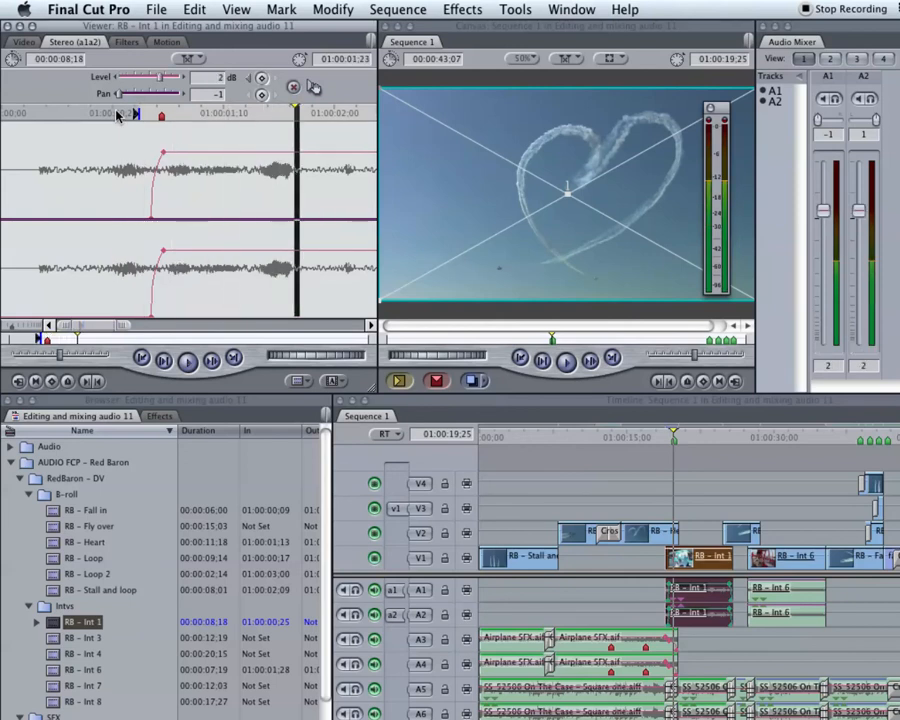
drag(126, 325, 350, 327)
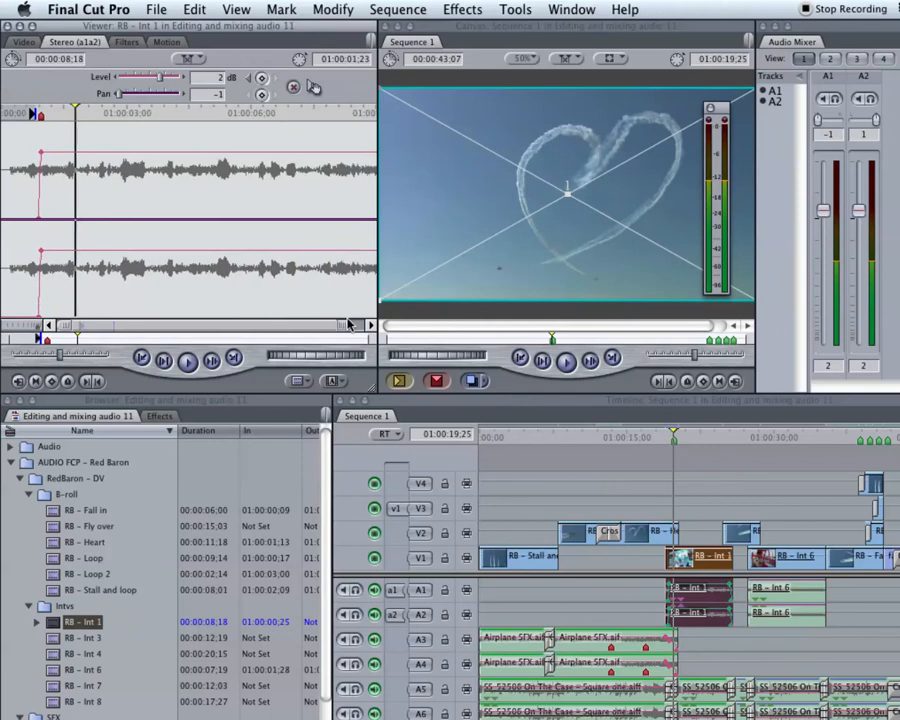
key(space)
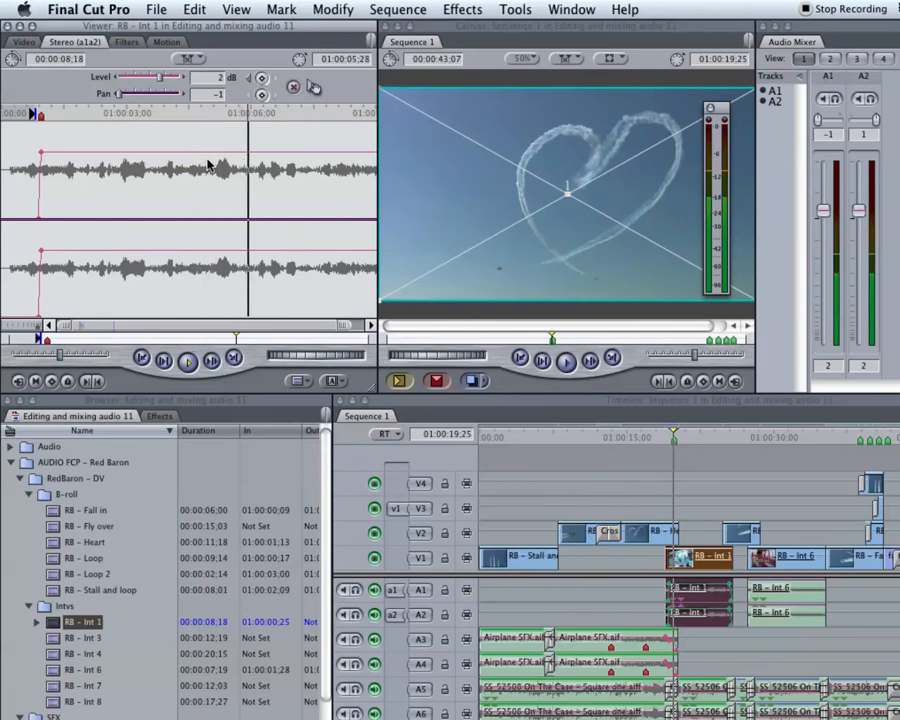
key(space)
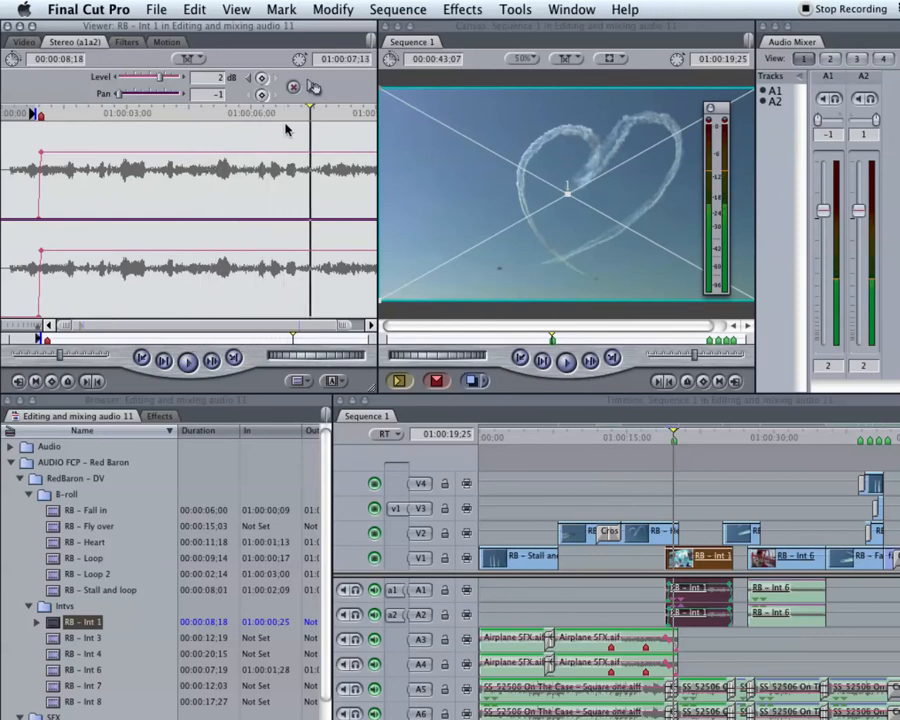
Fade out the interview audio with a level keyframe near 01:00:07;09 and a following one lowered to silence, and play the fade.
click(294, 112)
drag(294, 112, 290, 113)
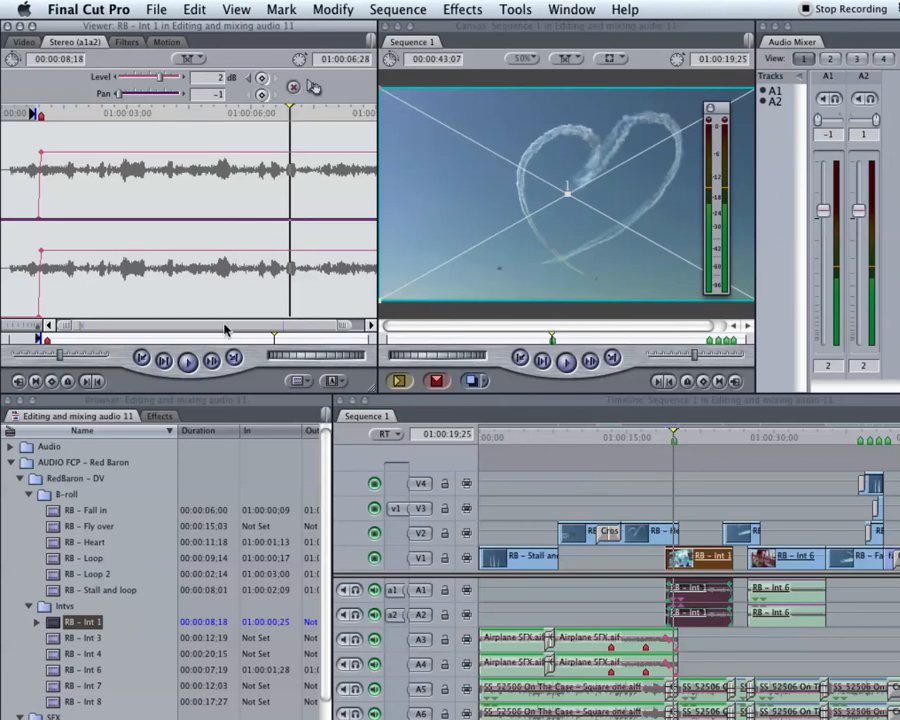
drag(31, 326, 22, 327)
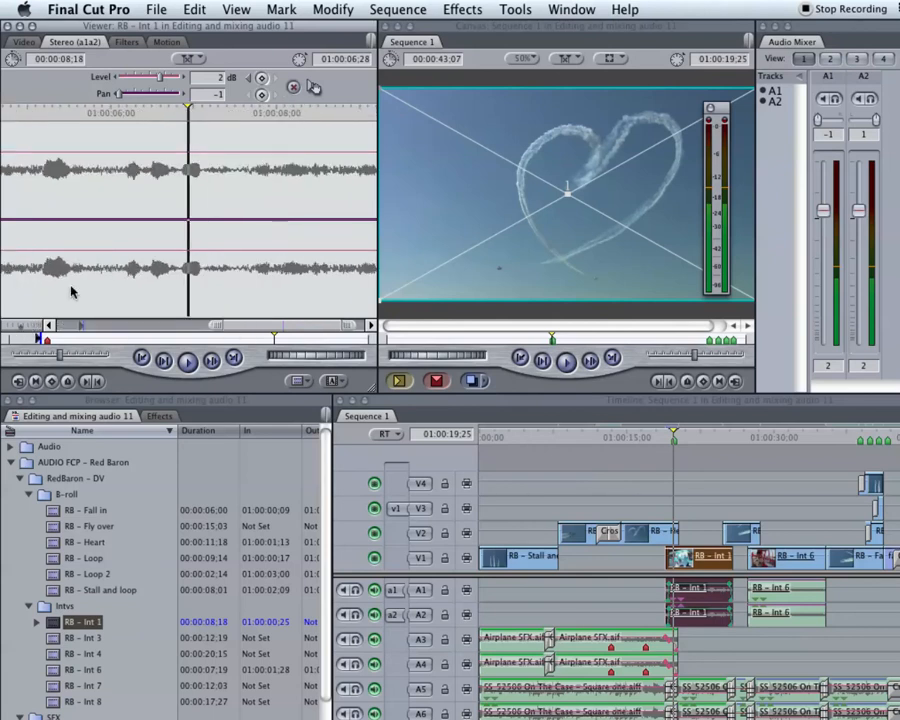
click(119, 111)
key(space)
key(space)
mouse_move(222, 111)
mouse_down()
mouse_move(191, 112)
mouse_move(218, 117)
mouse_up()
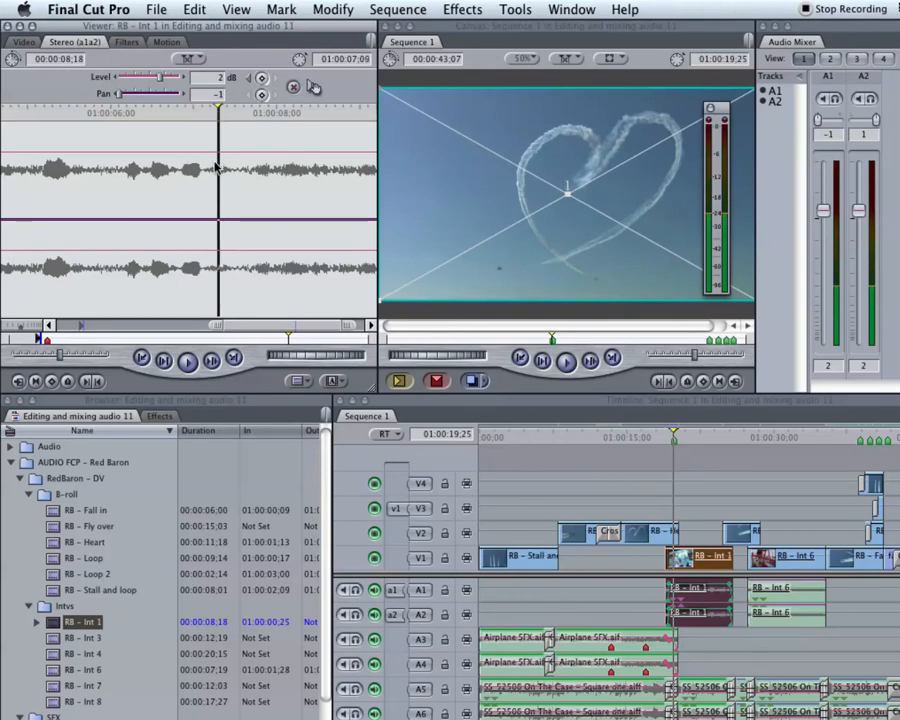
drag(215, 160, 227, 221)
click(160, 113)
key(space)
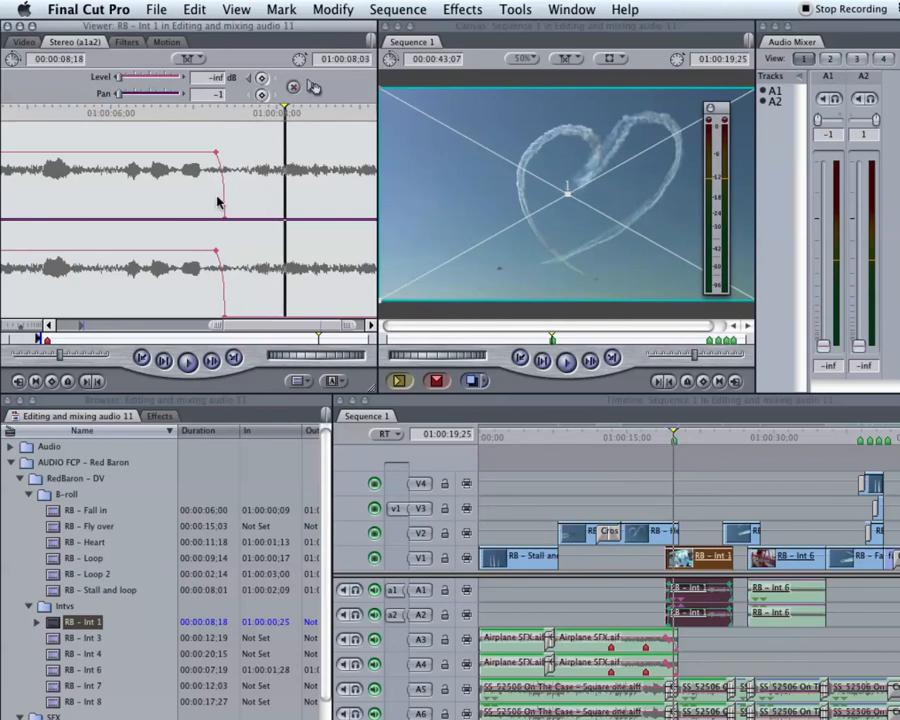
Set the Out point of RB - Int 1 at 01:00:07;16, after the fade-out, and return the playhead to just before the In point.
scroll(220, 261, left, 5)
drag(146, 324, 58, 324)
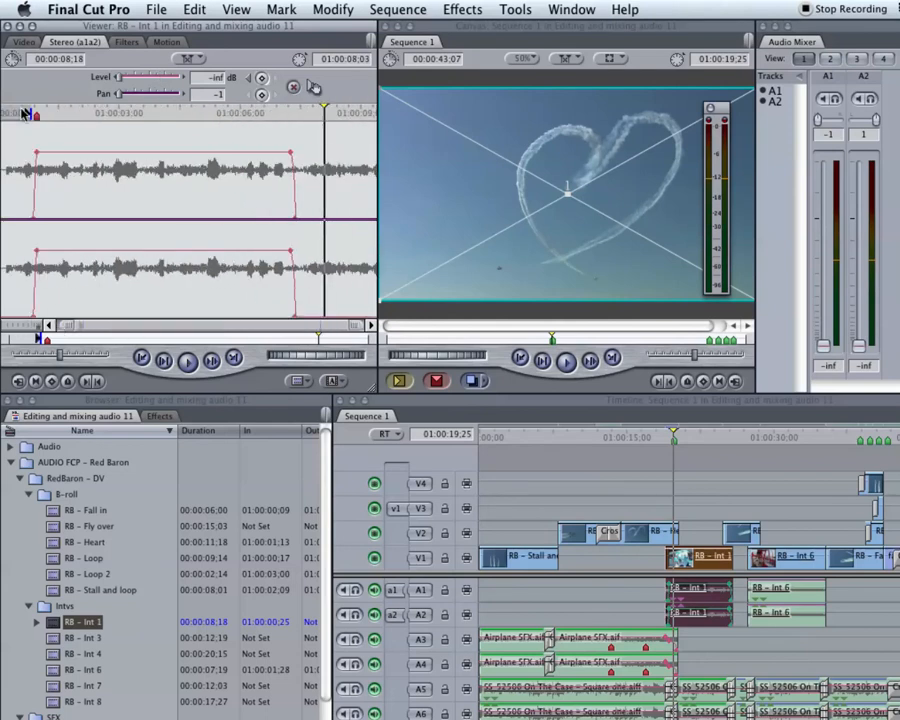
click(318, 113)
drag(318, 113, 301, 113)
key(o)
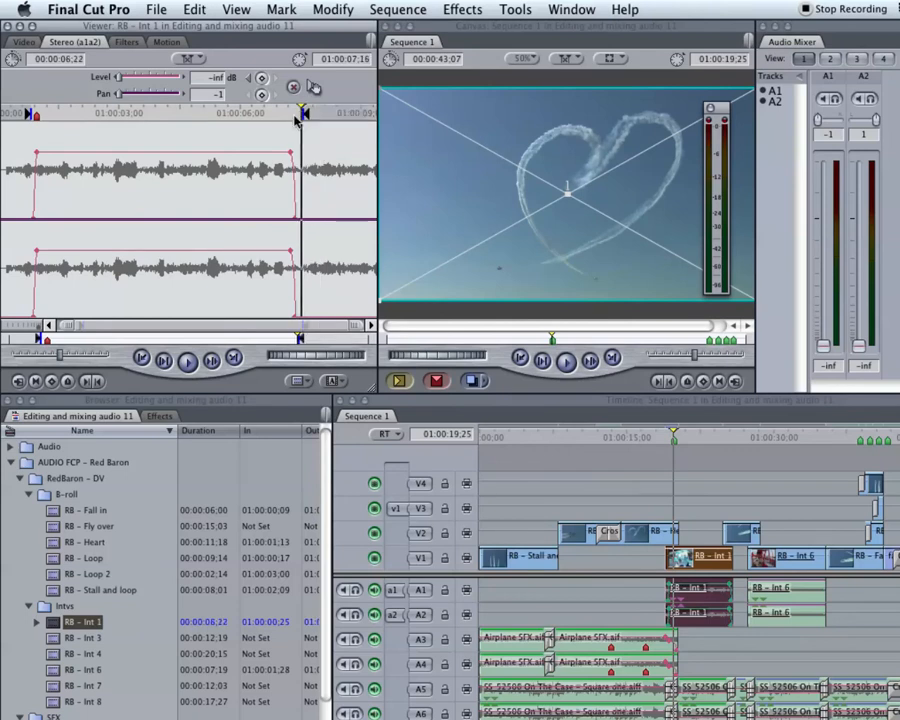
click(47, 113)
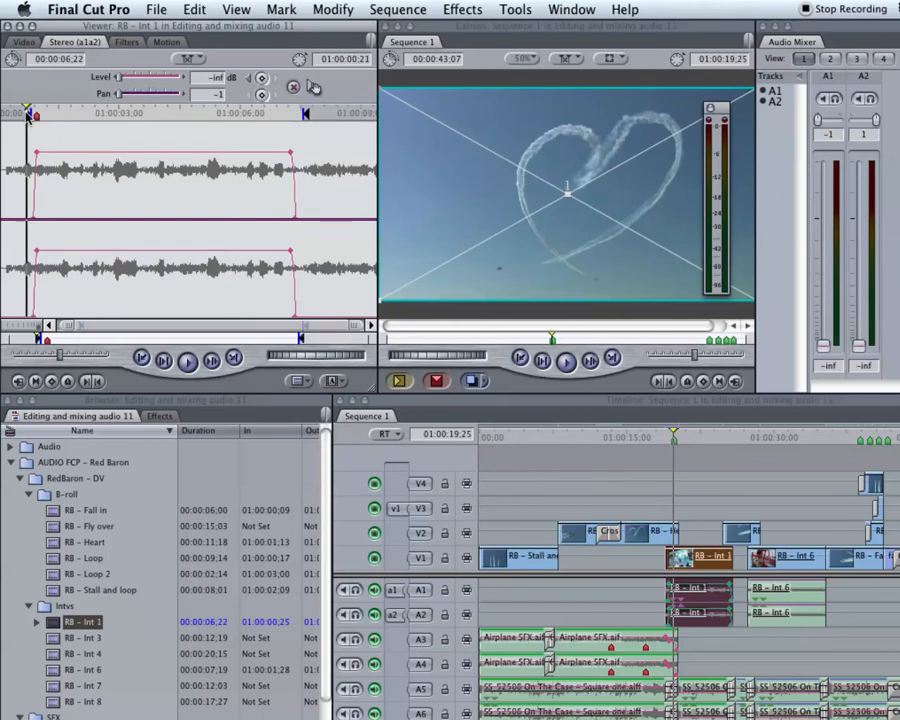
Play the trimmed RB - Int 1 interview from the In point to the Out point, checking both its audio and its picture.
key(space)
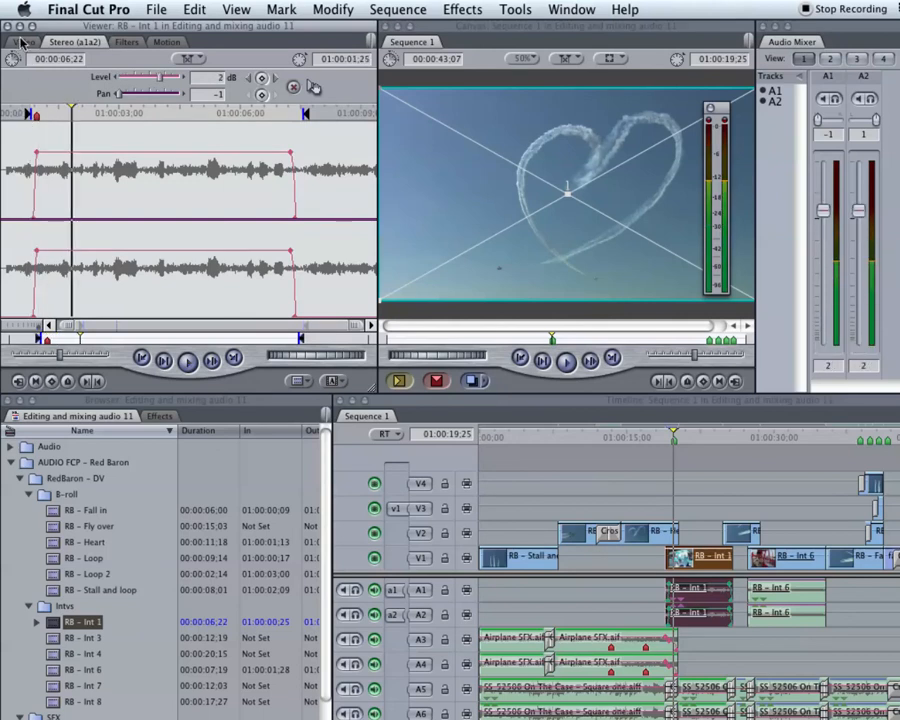
click(20, 42)
key(shift+i)
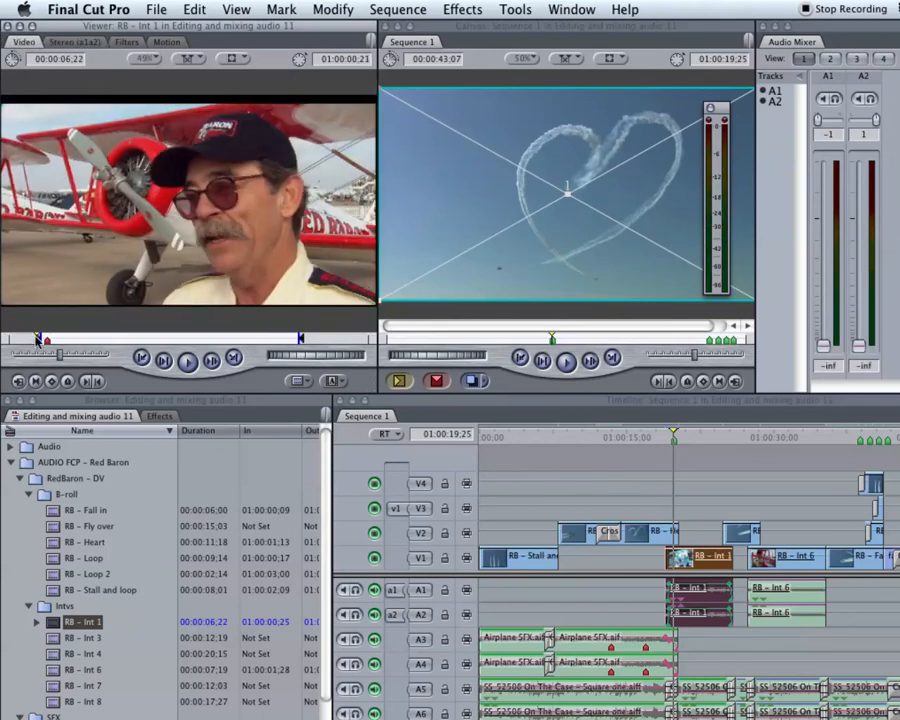
key(space)
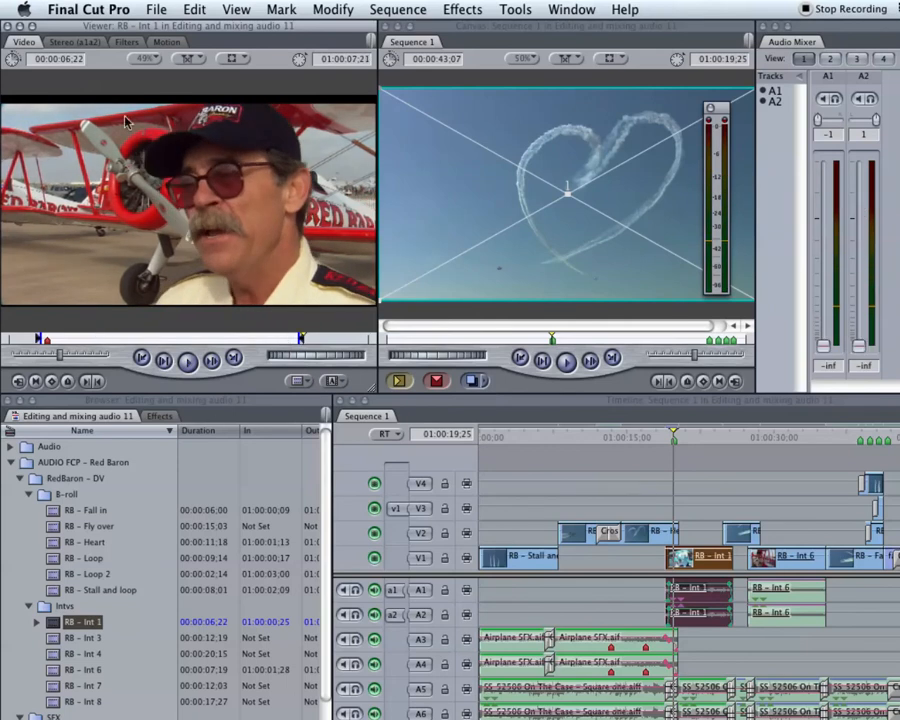
click(63, 41)
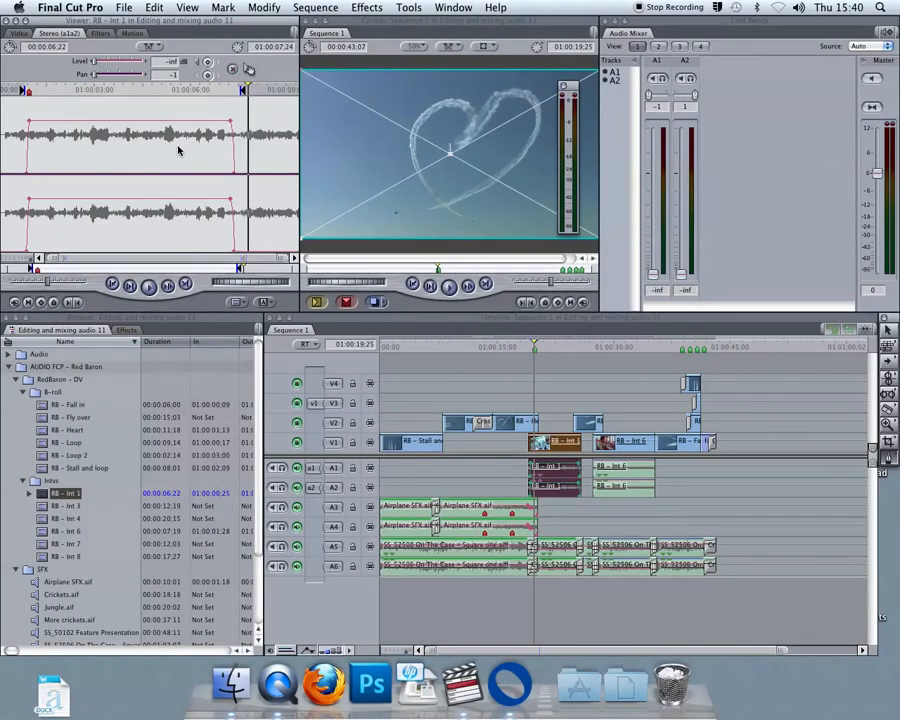
click(16, 33)
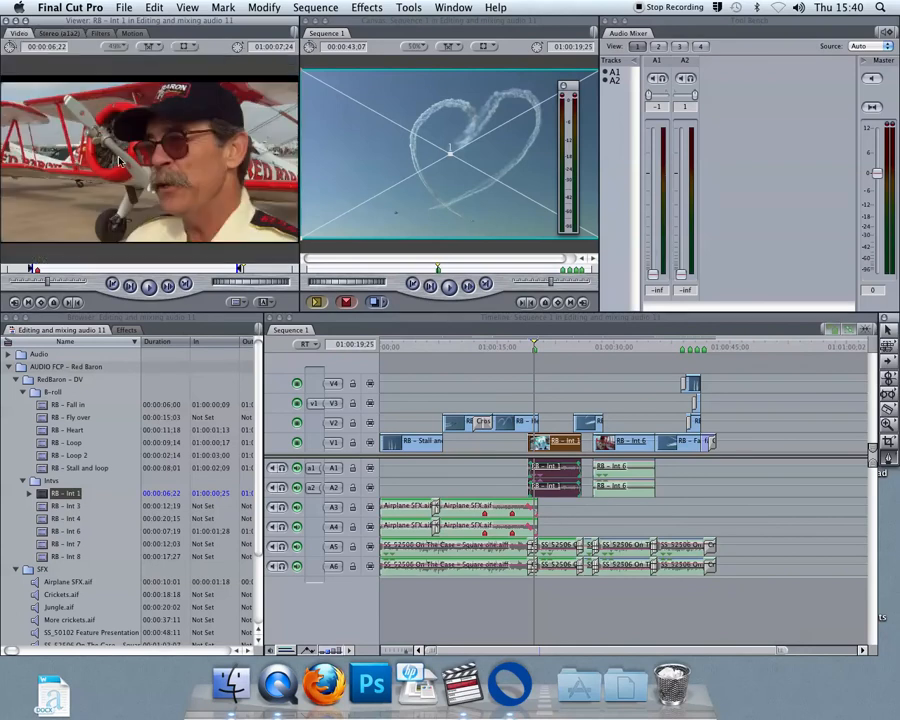
Try editing RB - Int 1 into the empty area of V3 after the existing clips, and delete the placed clip.
drag(100, 150, 436, 143)
click(743, 347)
drag(118, 170, 466, 133)
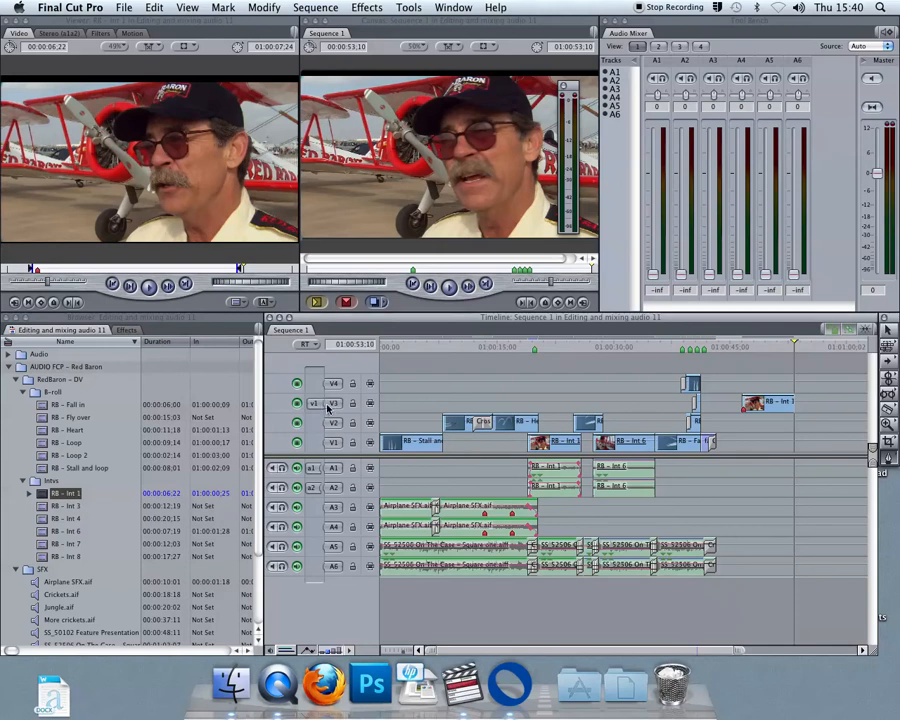
click(763, 405)
key(Delete)
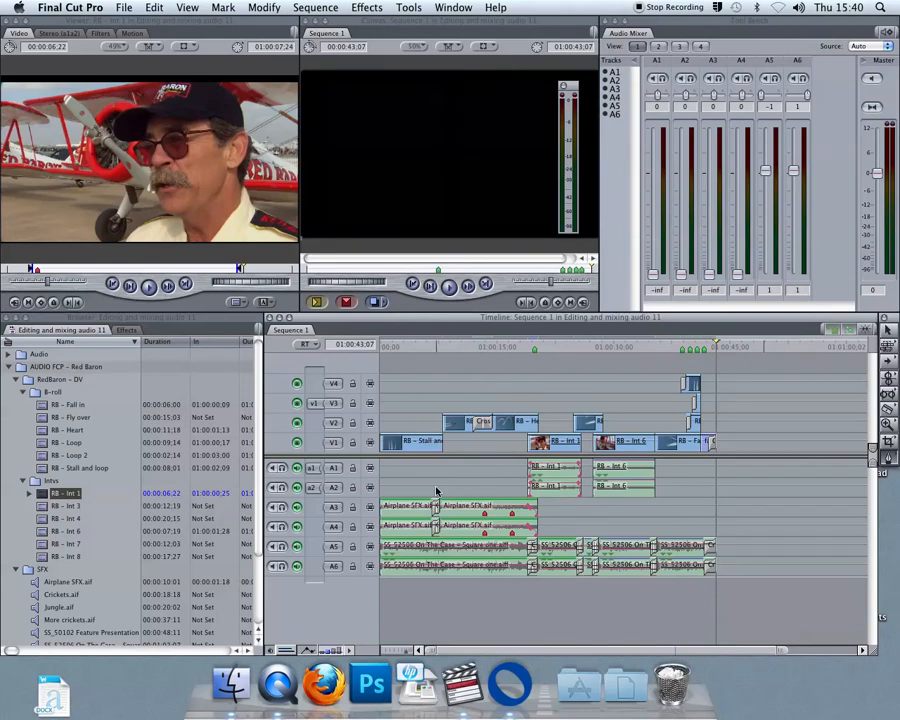
Patch the source video to V1 and the source audio to A3 and A4, and edit RB - Int 1 into the sequence at 01:00:43;07.
drag(316, 405, 314, 442)
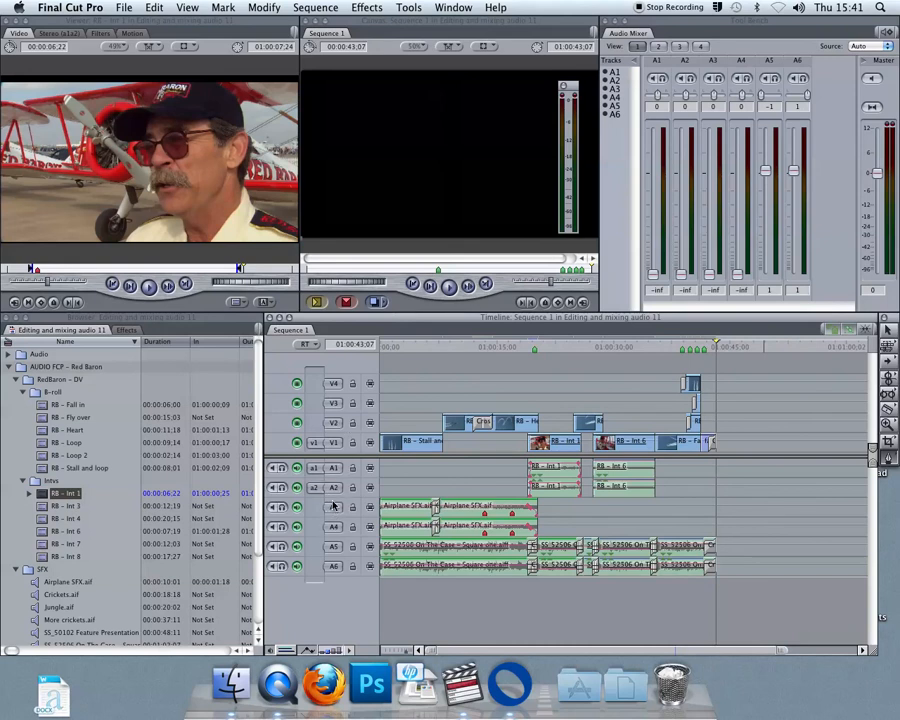
drag(314, 490, 314, 528)
drag(316, 470, 317, 507)
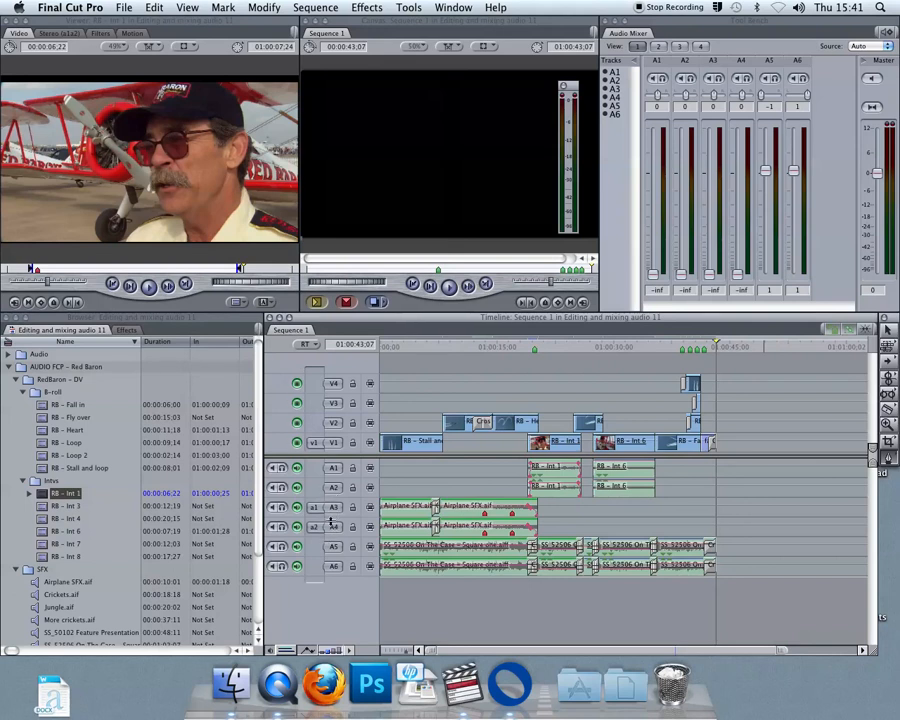
drag(124, 210, 468, 130)
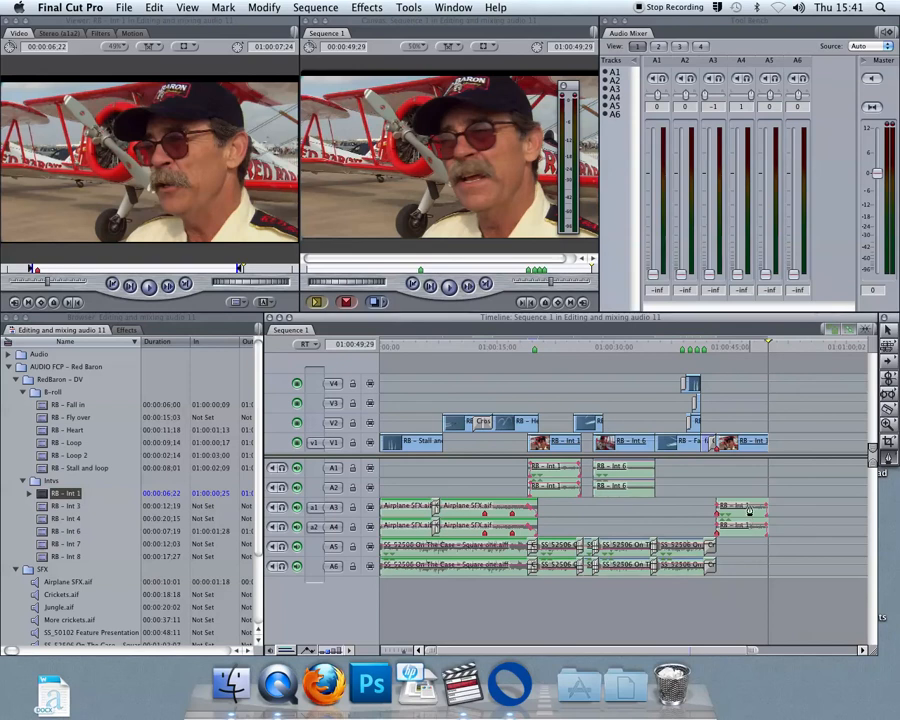
Move the newly placed RB - Int 1 clip about two seconds later, leaving a gap before it, and play it in the sequence.
key(space)
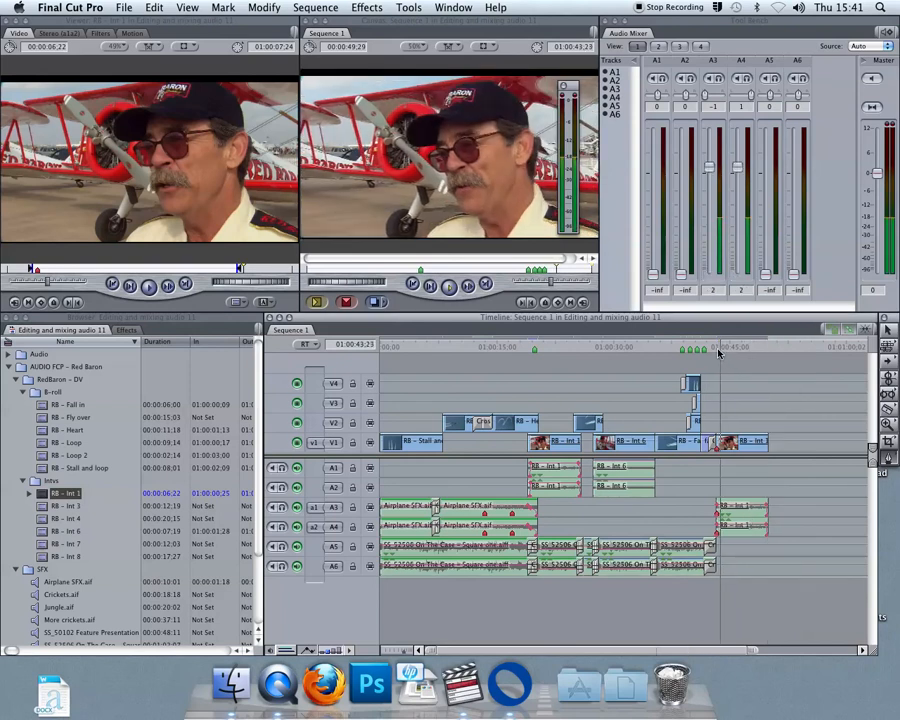
click(736, 441)
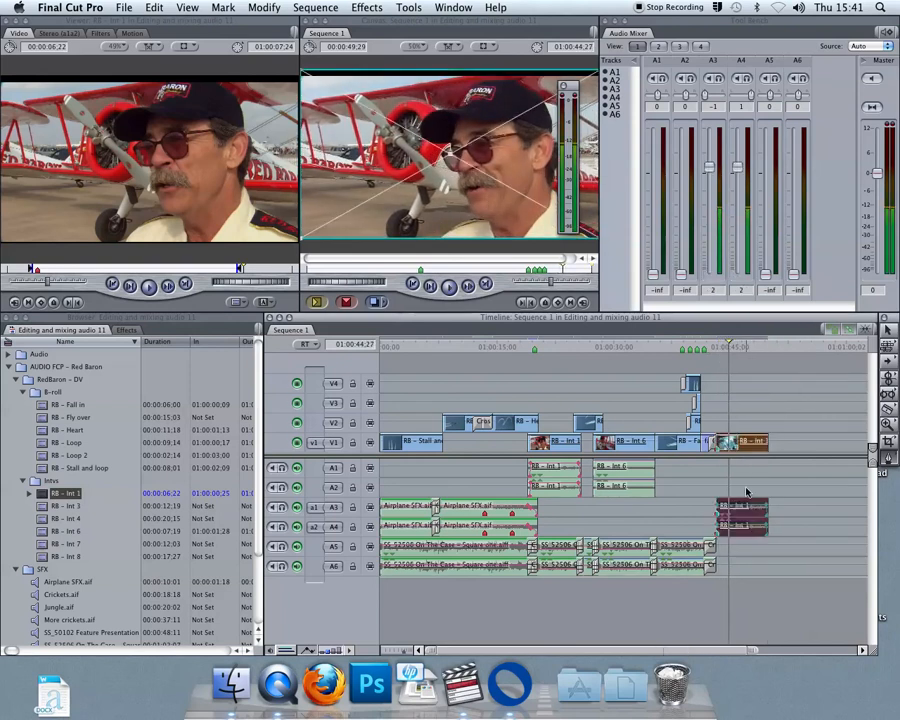
drag(736, 441, 755, 441)
click(735, 347)
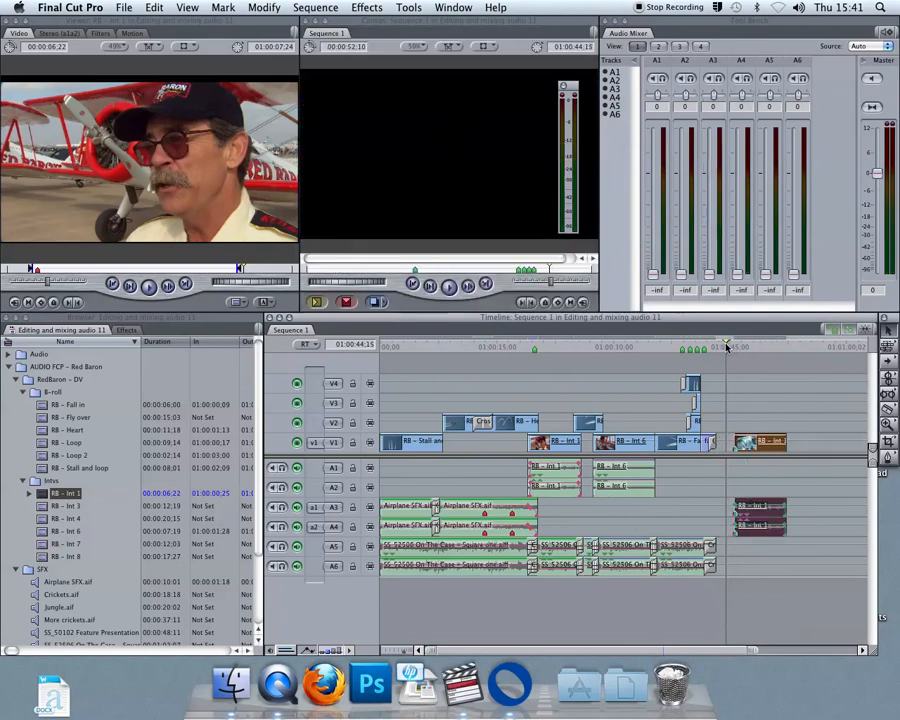
key(space)
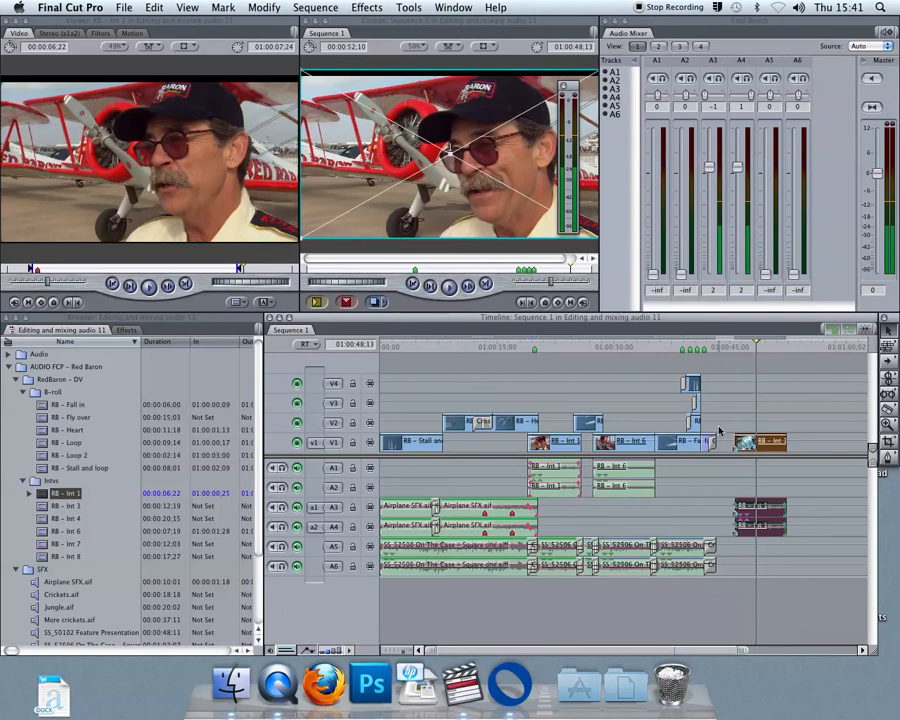
Play the opening of Sequence 1, where RB - Stall and loop runs over the airplane sound effect and music.
click(408, 349)
drag(409, 354, 392, 344)
click(405, 447)
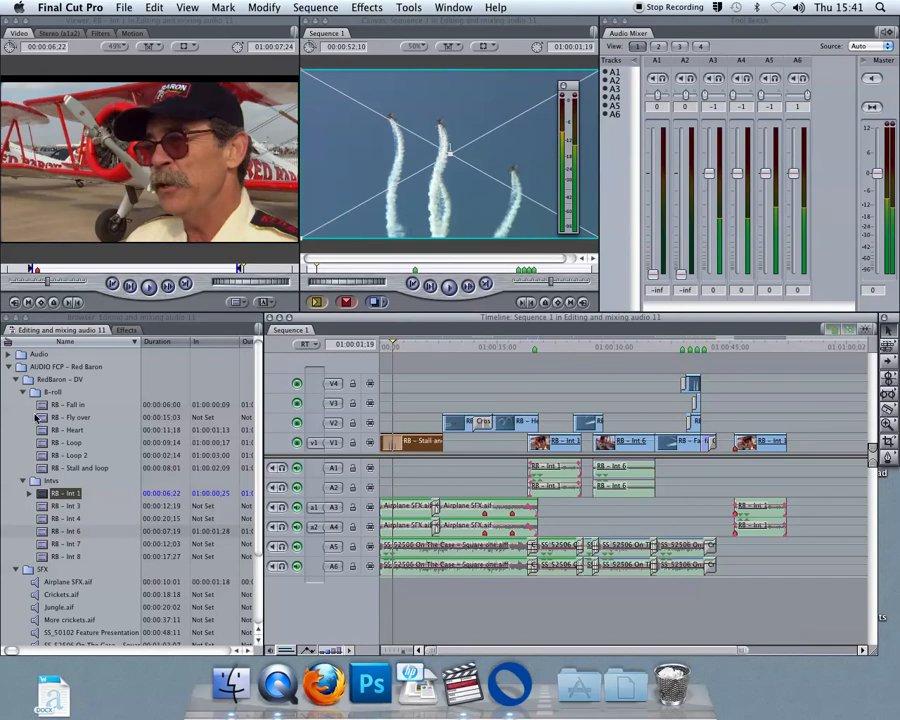
click(383, 347)
key(space)
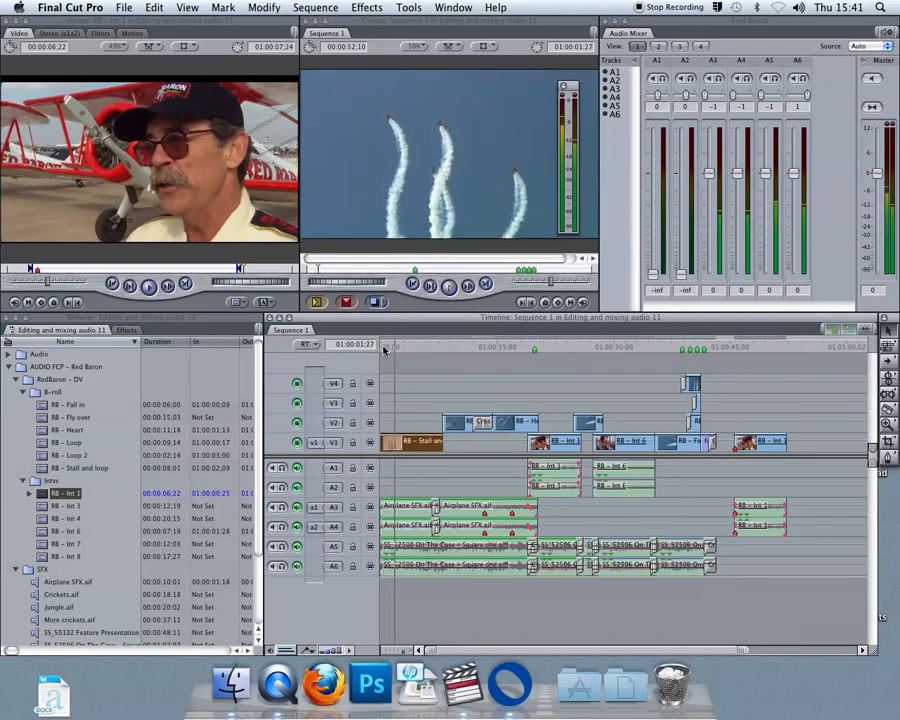
key(space)
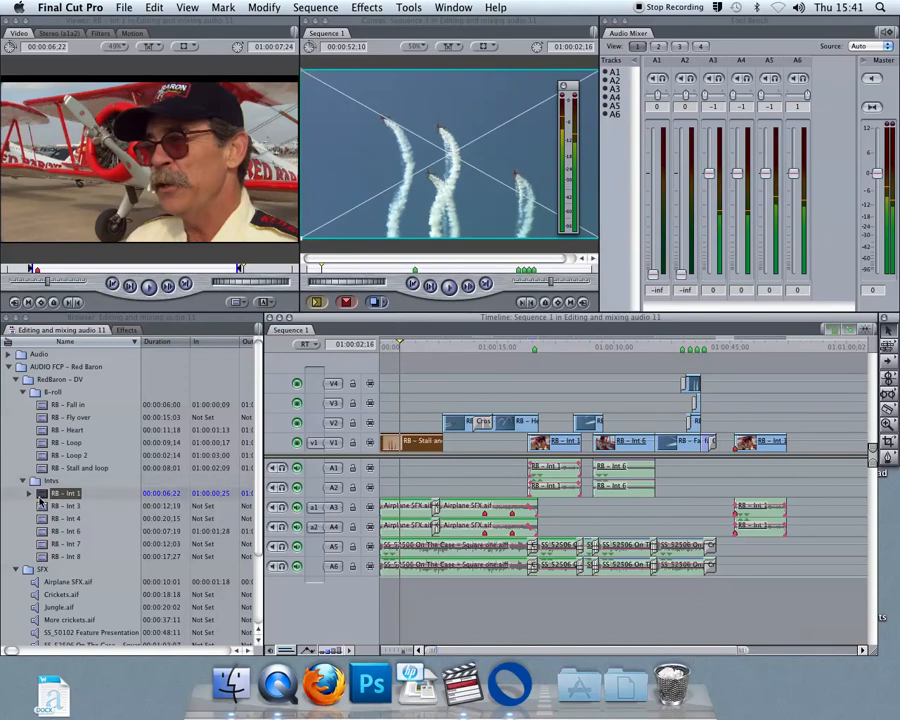
Open the source clip RB - Stall and loop and play it from its In point to hear its original sound.
double_click(80, 467)
click(32, 268)
key(space)
key(XF86AudioRaiseVolume)
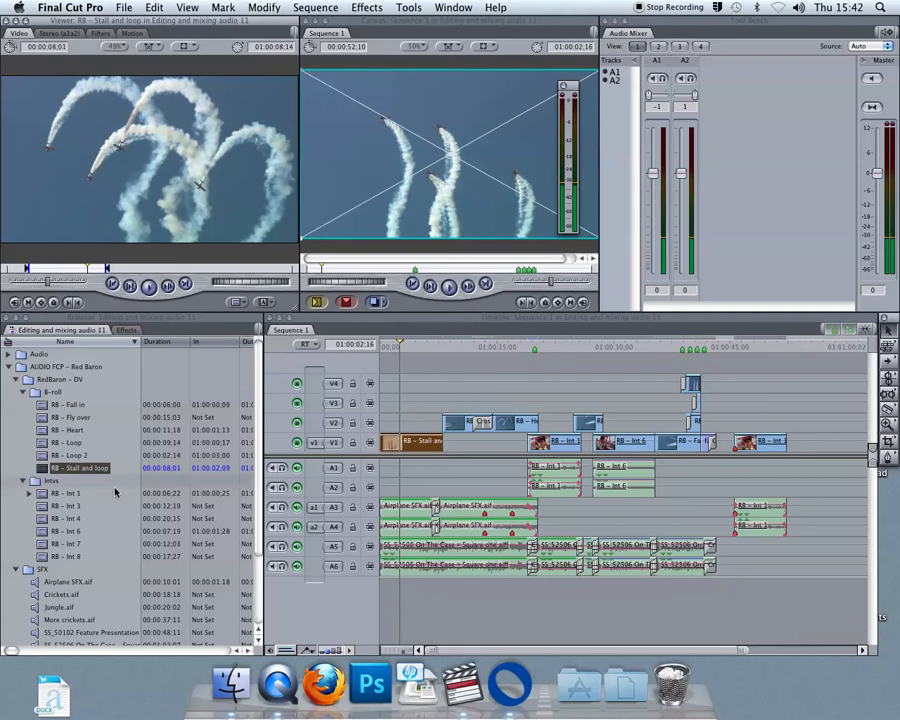
Open Airplane SFX.aif from the SFX bin and play it from its In point.
scroll(112, 500, down, 4)
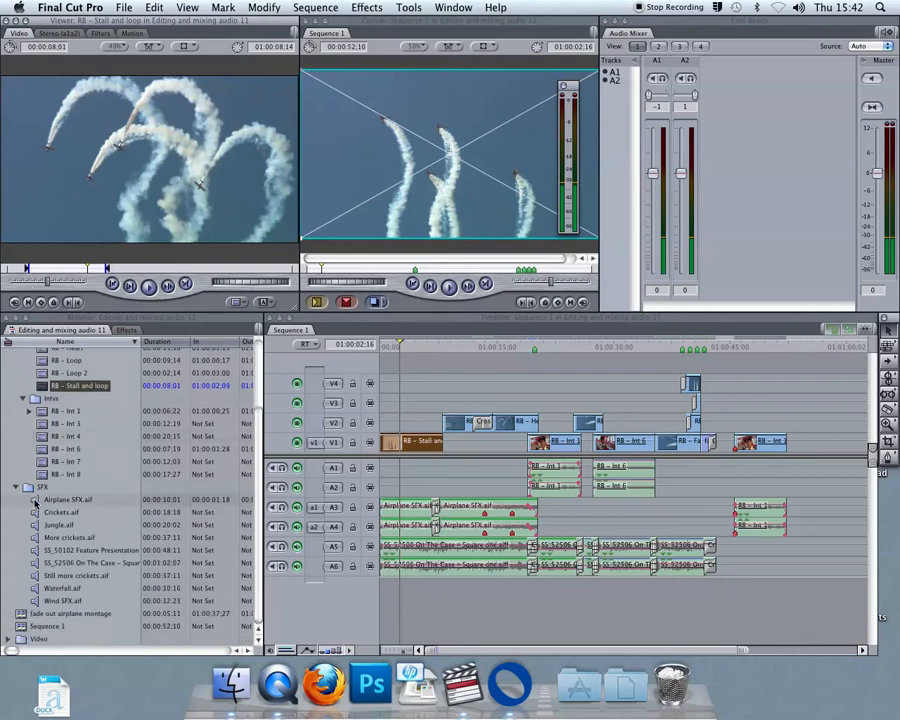
double_click(36, 503)
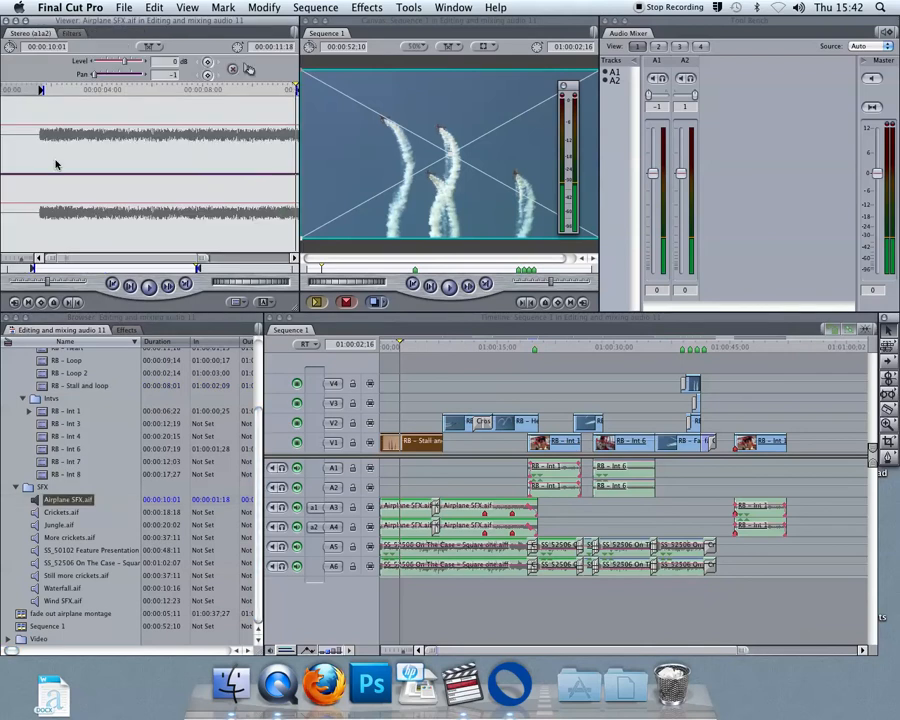
click(45, 91)
key(space)
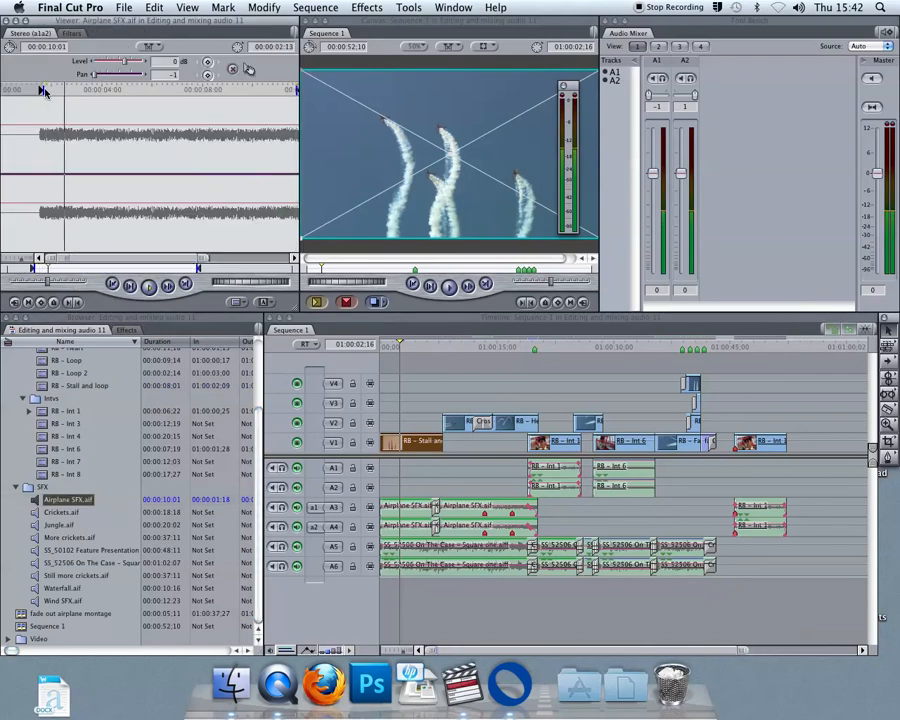
Reopen RB - Stall and loop, disconnect the source audio from the tracks, and edit only its video onto V1 at 01:00:53;25.
scroll(45, 449, up, 2)
double_click(70, 441)
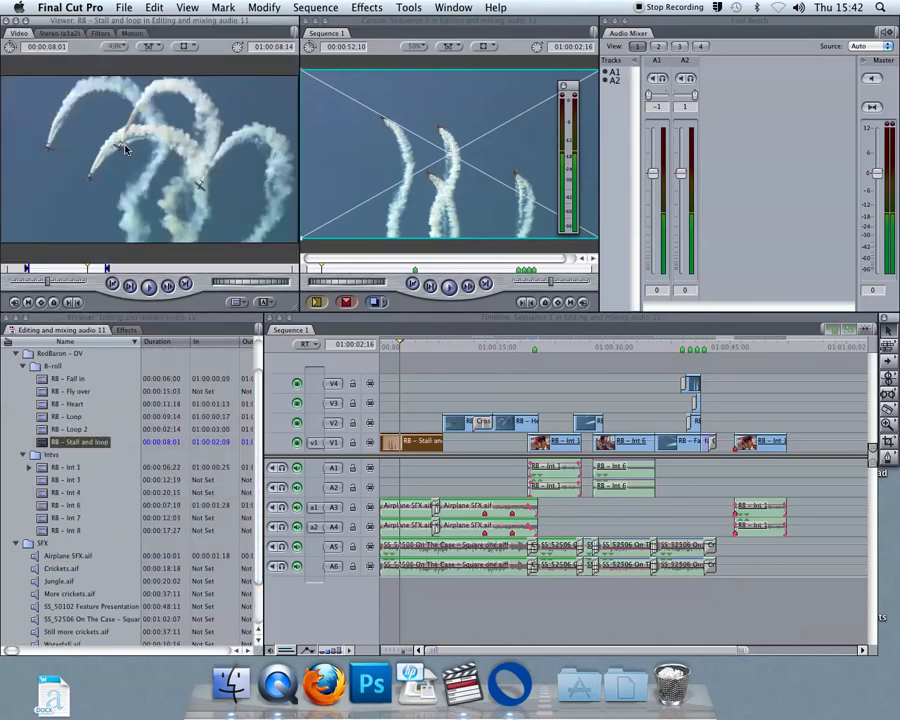
click(333, 510)
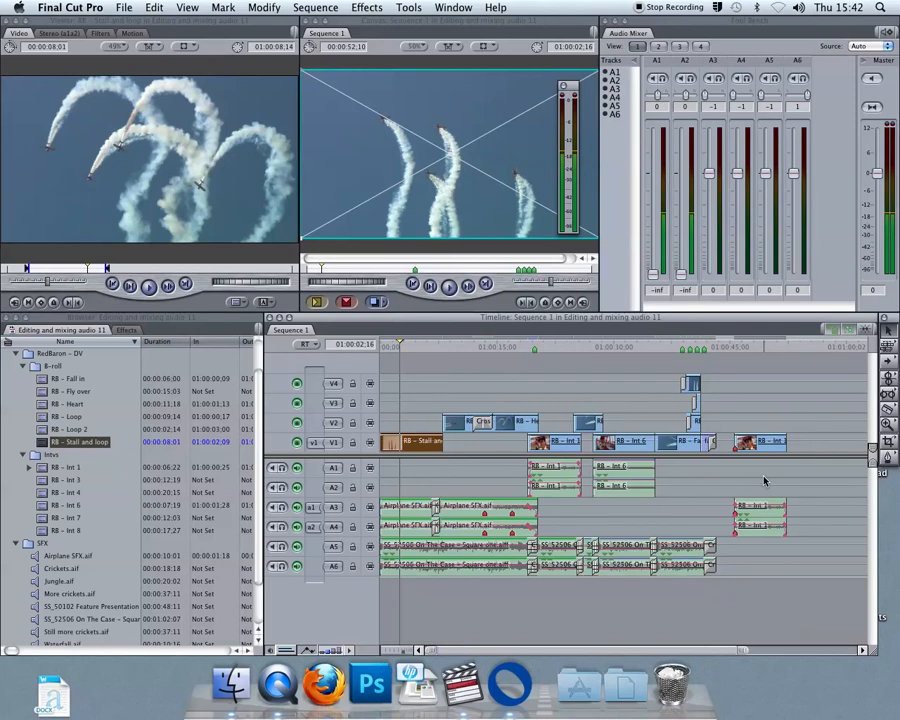
click(763, 515)
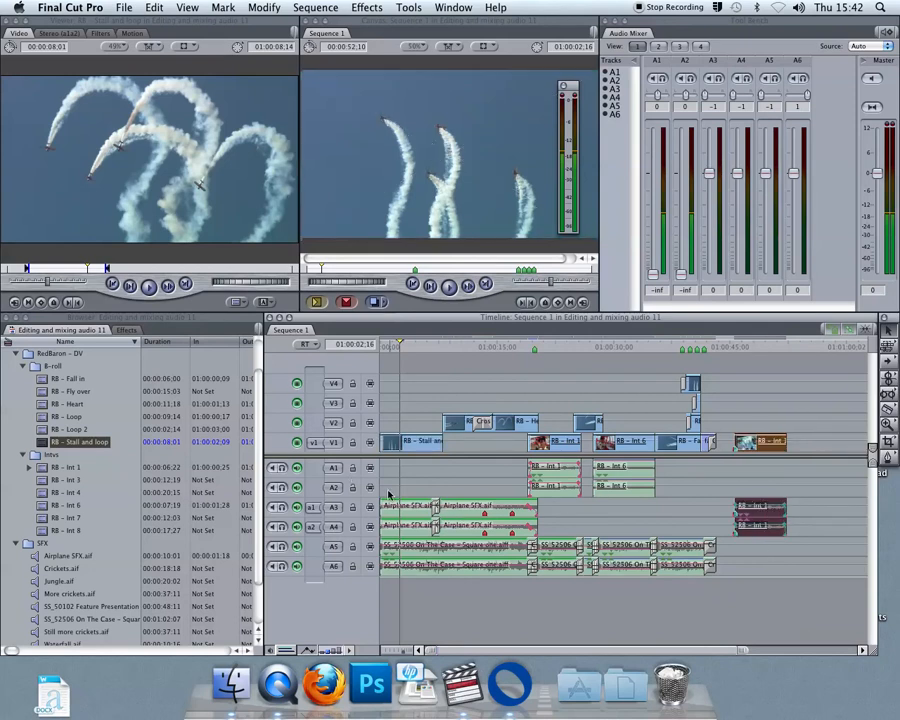
click(752, 374)
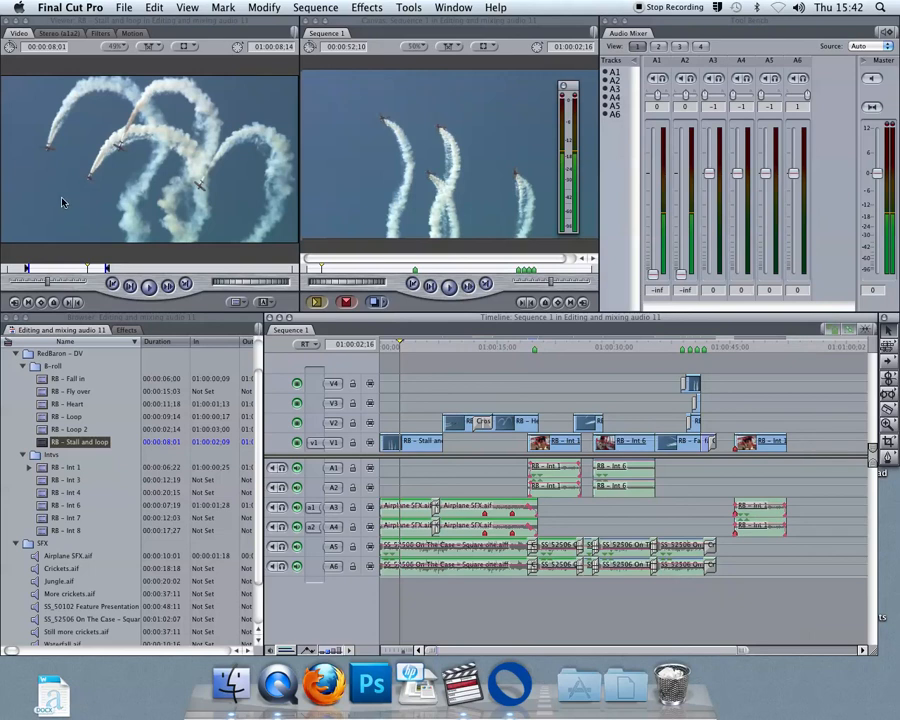
click(775, 347)
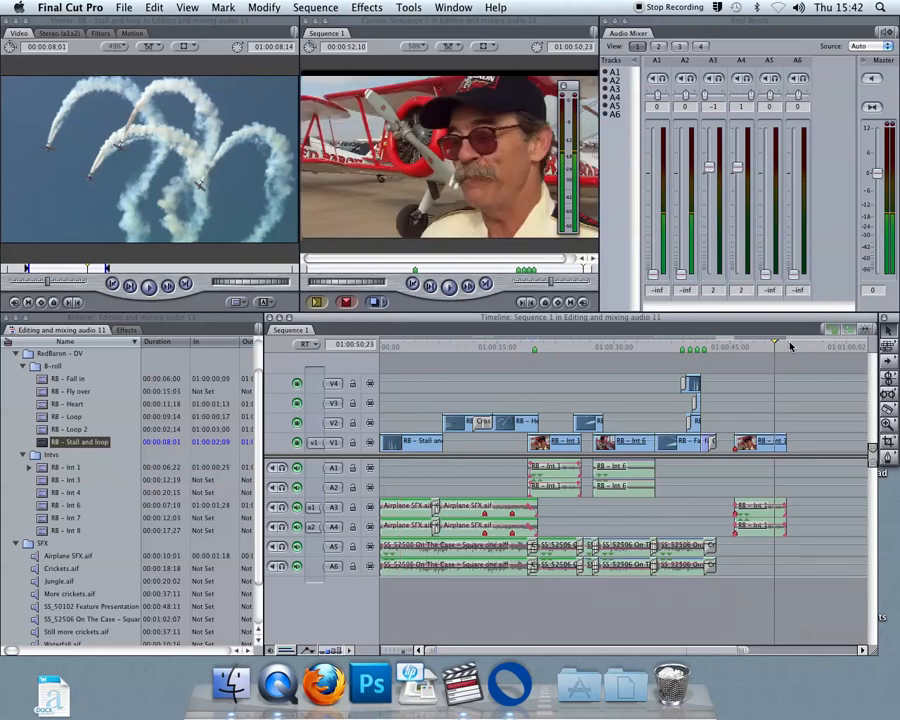
click(799, 347)
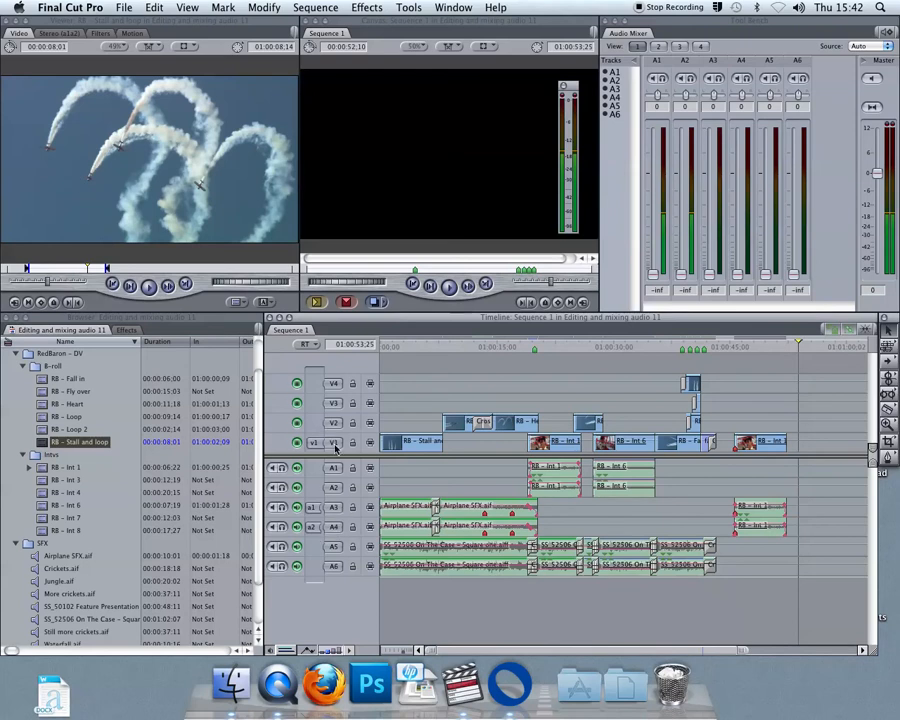
drag(27, 150, 466, 131)
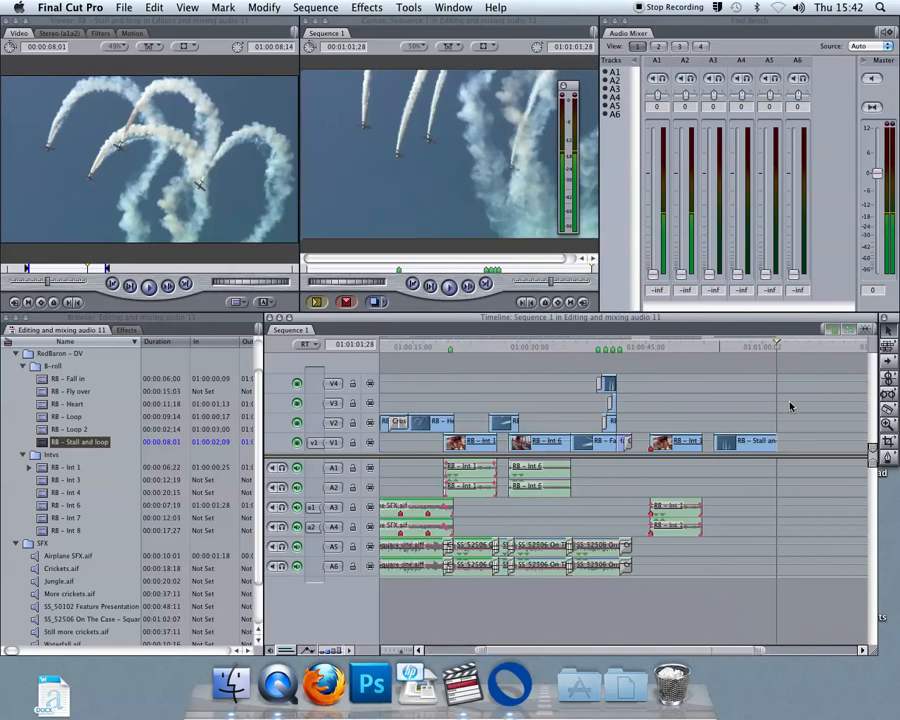
Set a sequence In point at 01:00:53;25, the start of the newly placed RB - Stall and loop clip.
click(713, 347)
key(Left)
key(Left)
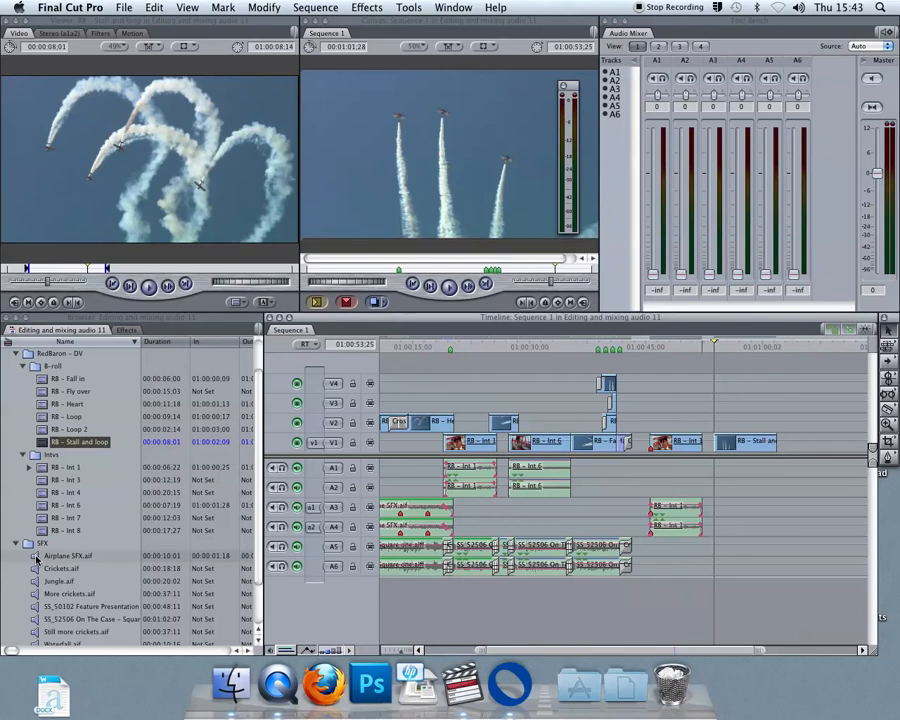
key(i)
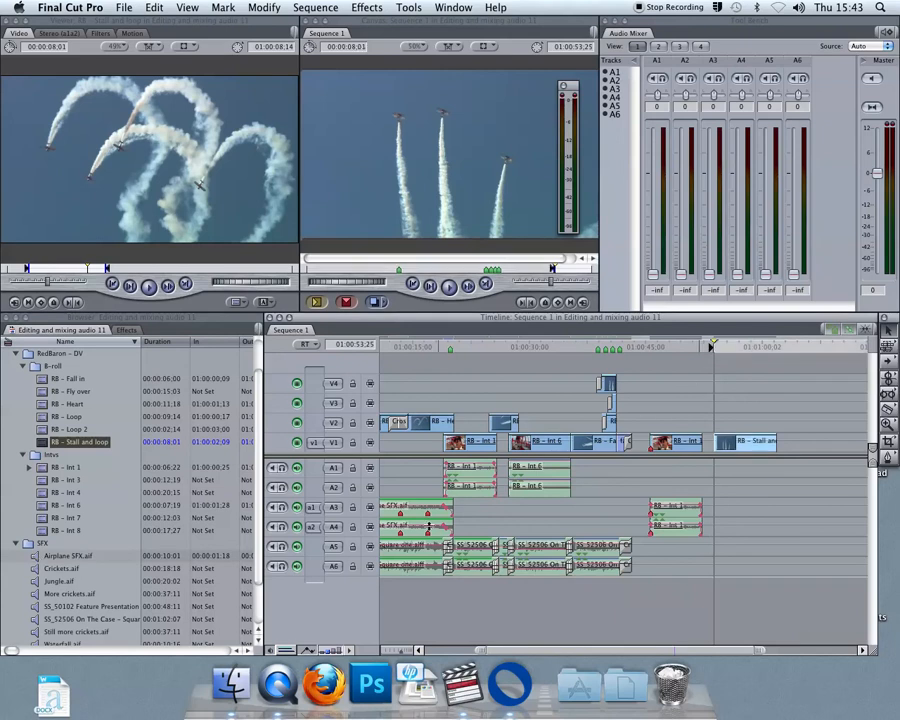
Reconnect the source audio to A3 and A4, and edit RB - Stall and loop at the In point with picture and sound.
click(333, 469)
click(320, 489)
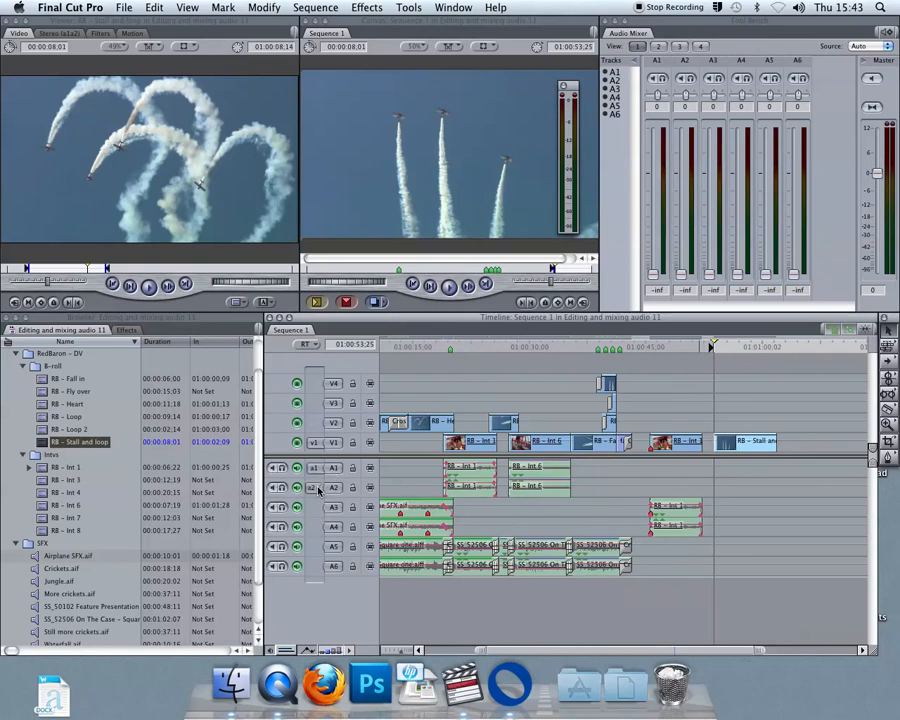
mouse_move(315, 490)
mouse_down()
mouse_move(317, 511)
mouse_move(317, 493)
mouse_up()
mouse_move(315, 507)
mouse_down()
mouse_move(316, 525)
mouse_move(314, 505)
mouse_up()
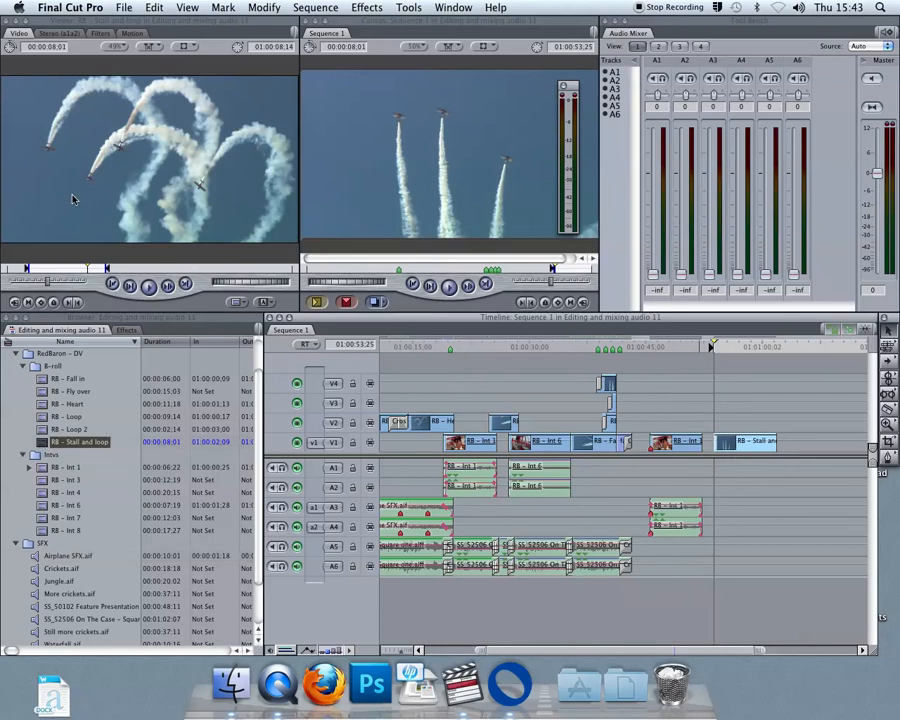
drag(57, 190, 463, 135)
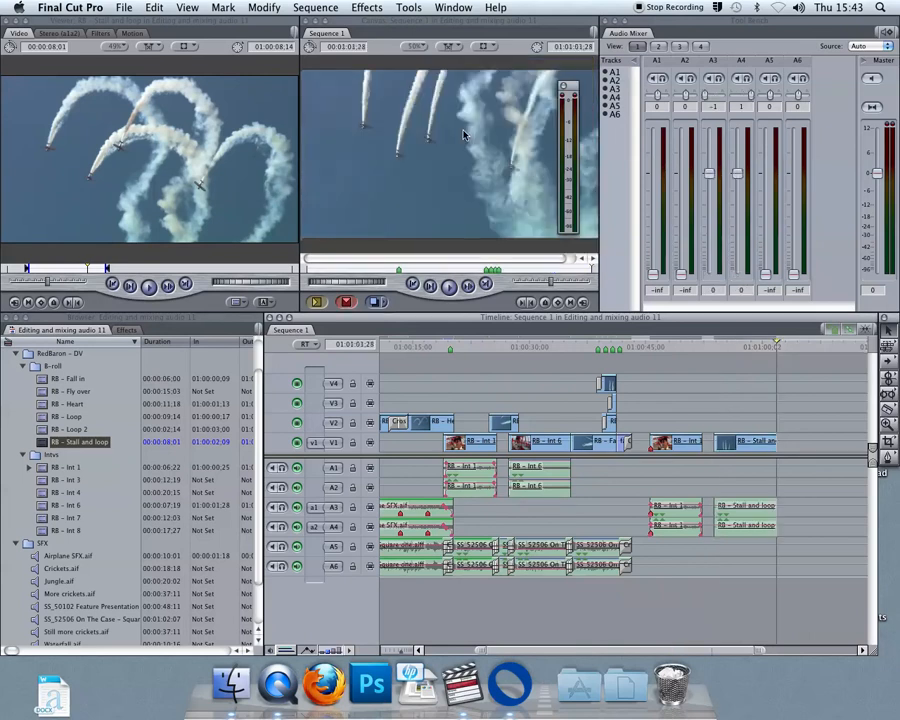
Open the placed RB - Stall and loop clip's audio in the Viewer and play the sequence from that clip's start.
double_click(740, 518)
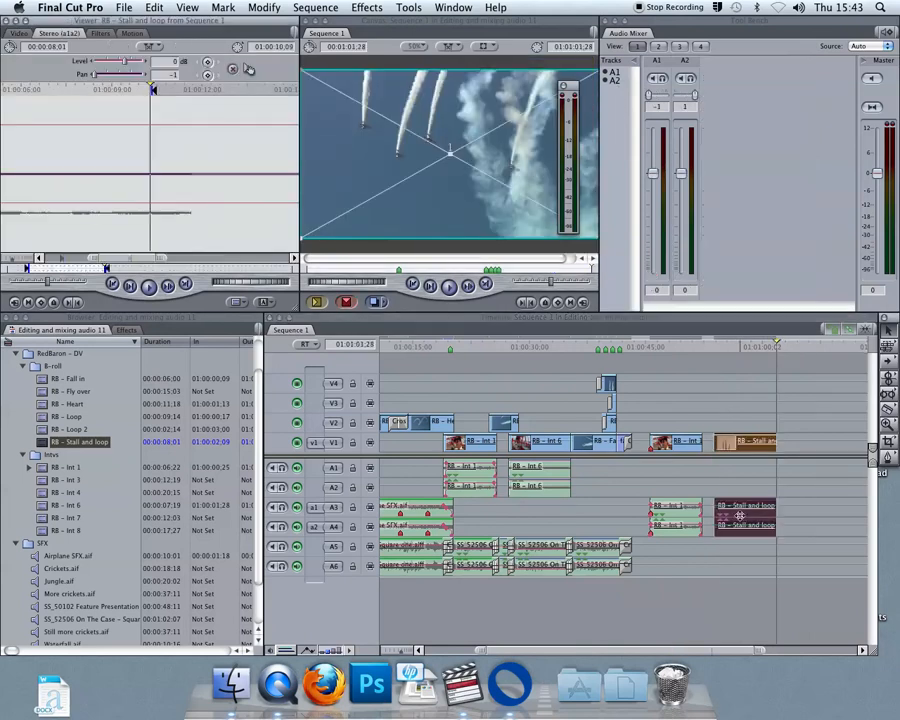
drag(91, 262, 54, 264)
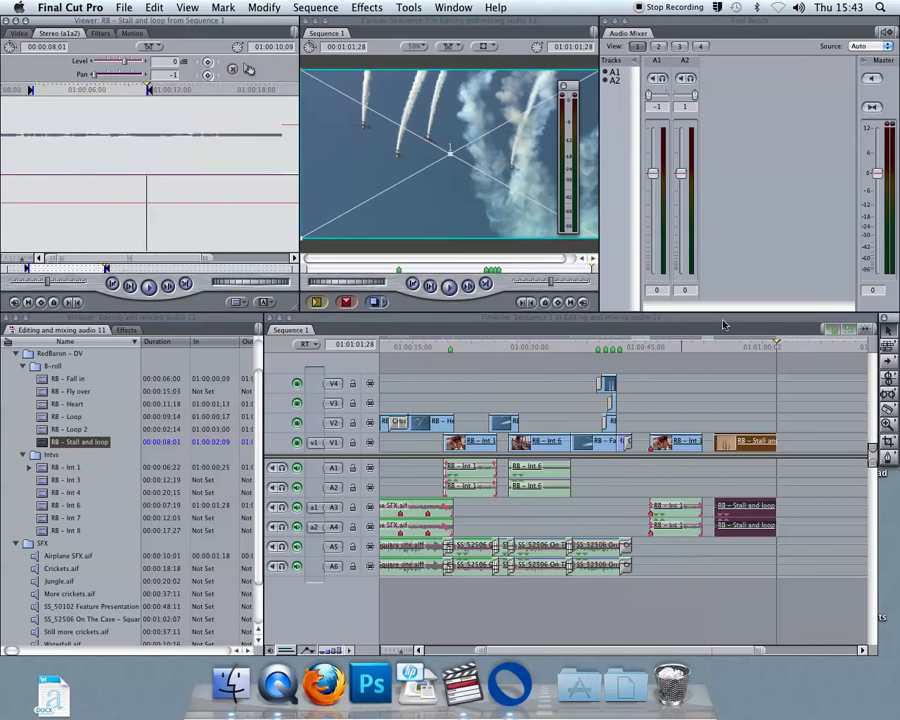
click(716, 347)
key(space)
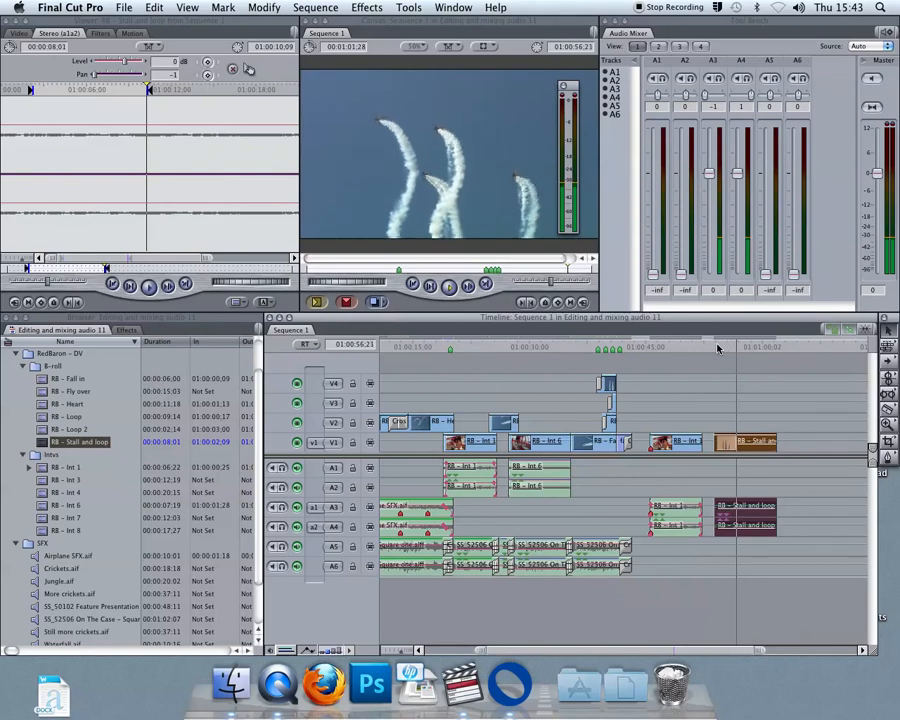
key(space)
click(755, 388)
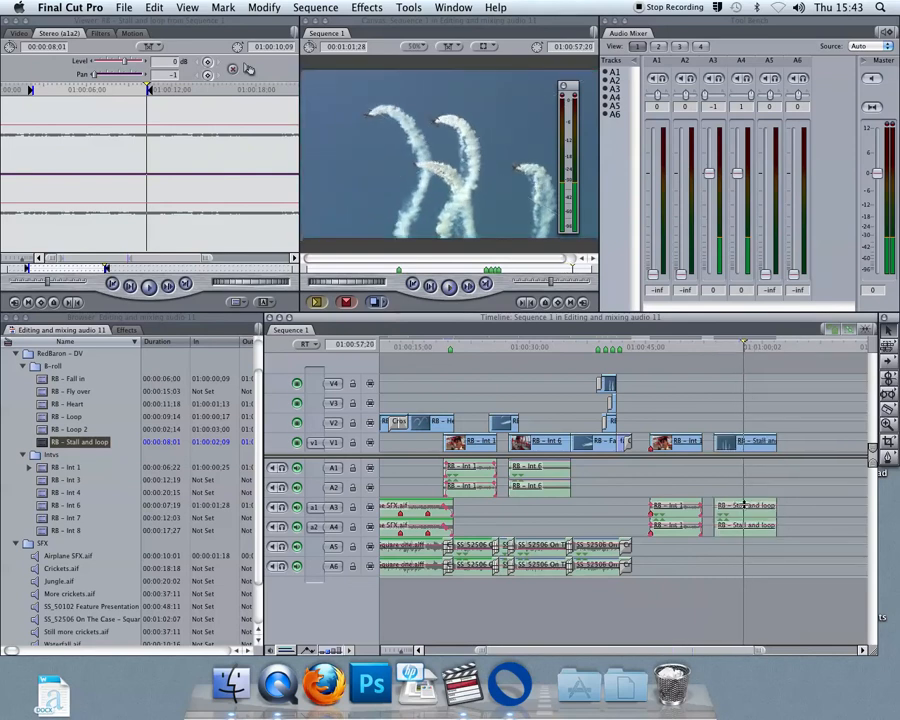
Undo the last edit that placed the RB - Stall and loop audio on A3 and A4.
click(746, 518)
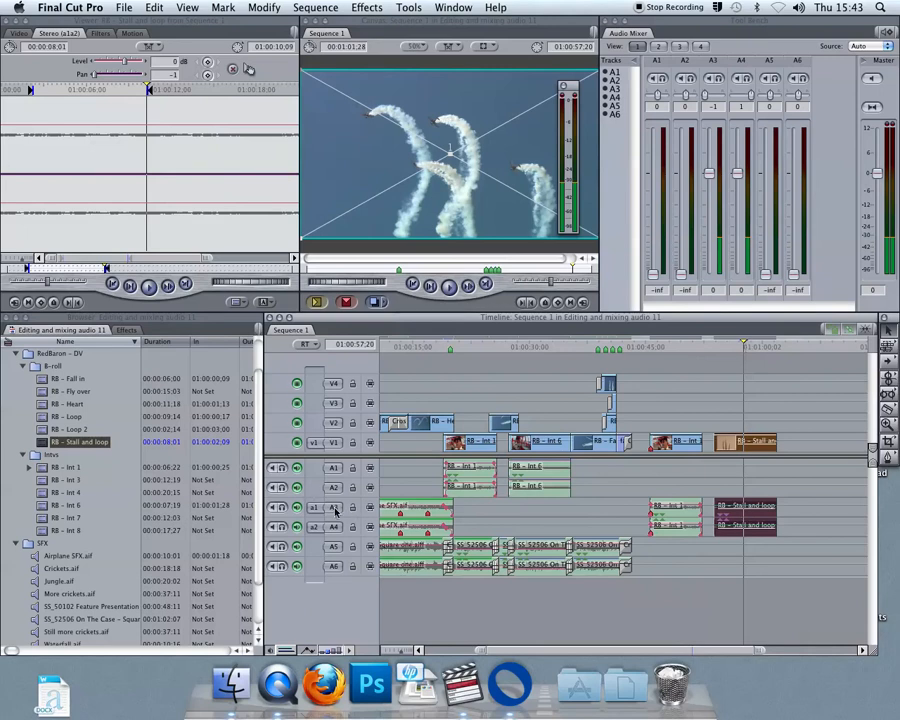
key(Up)
key(super+z)
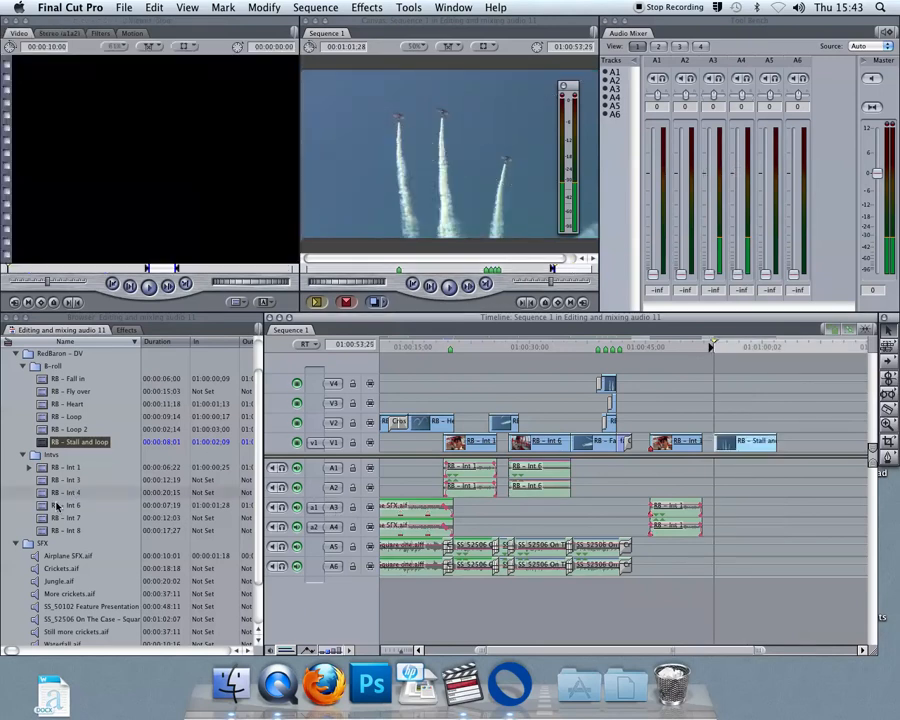
Edit Airplane SFX.aif onto A3 and A4 at 01:00:53;25 and trim its end to match the RB - Stall and loop video.
double_click(62, 555)
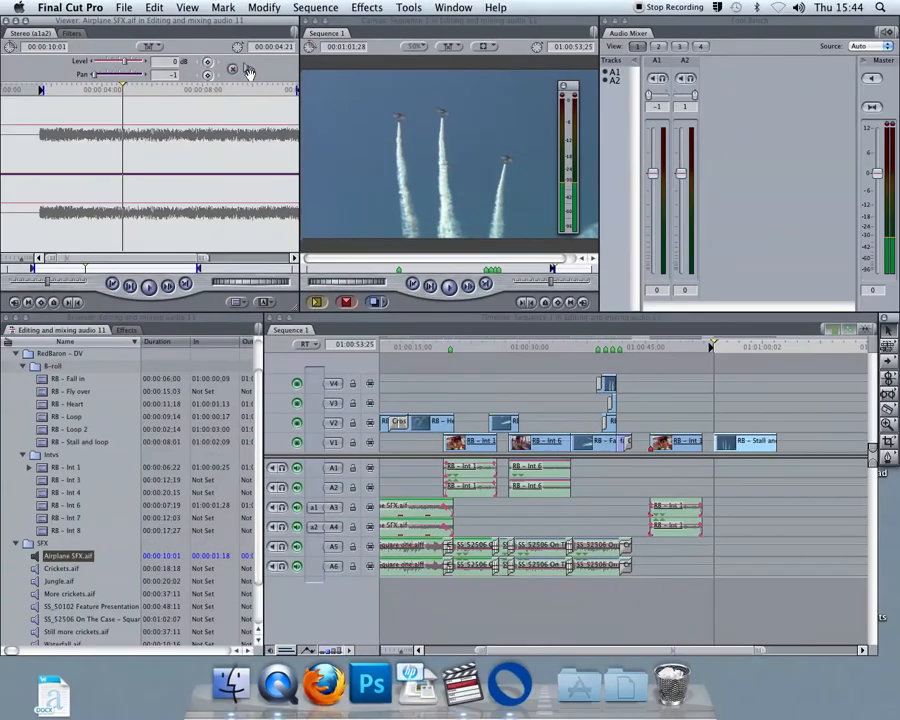
drag(247, 69, 479, 138)
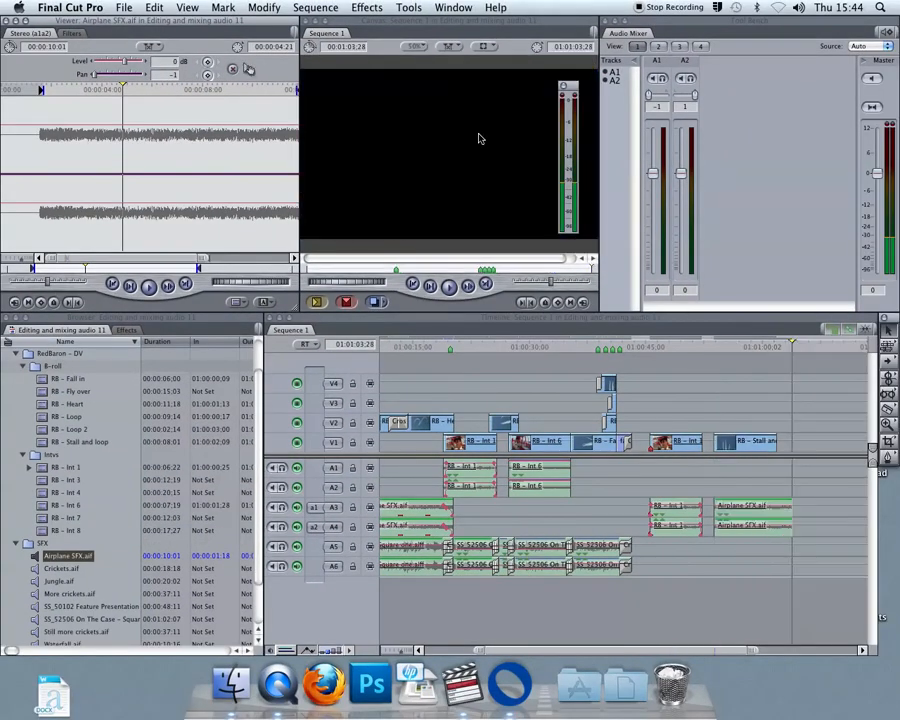
drag(794, 512, 777, 514)
Play the sequence over the new Airplane SFX clip and examine the clip's stereo waveform in the Viewer.
drag(708, 347, 712, 348)
key(space)
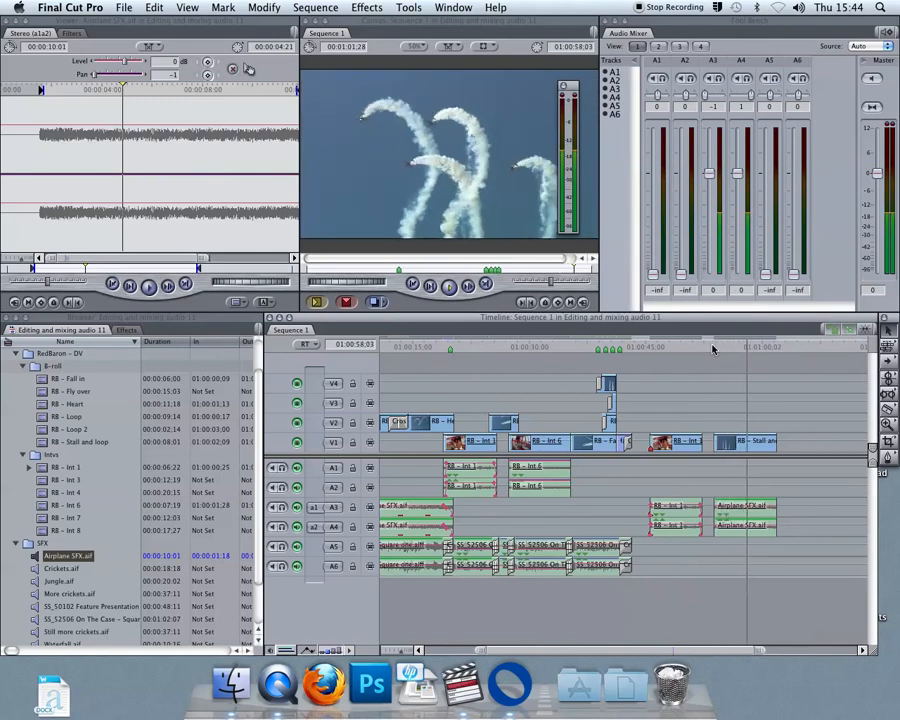
key(space)
click(739, 515)
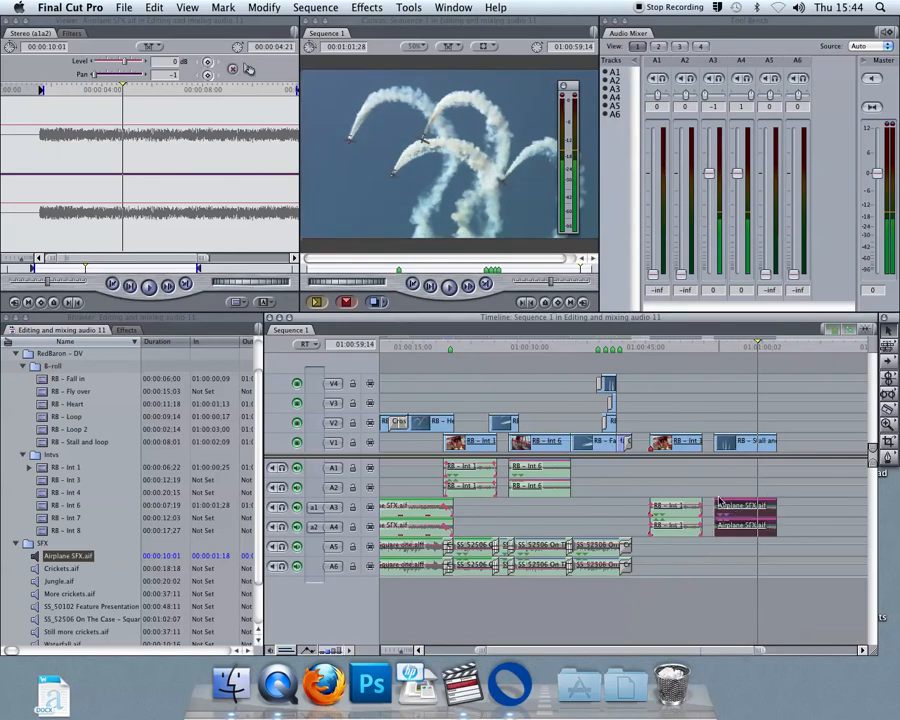
double_click(741, 518)
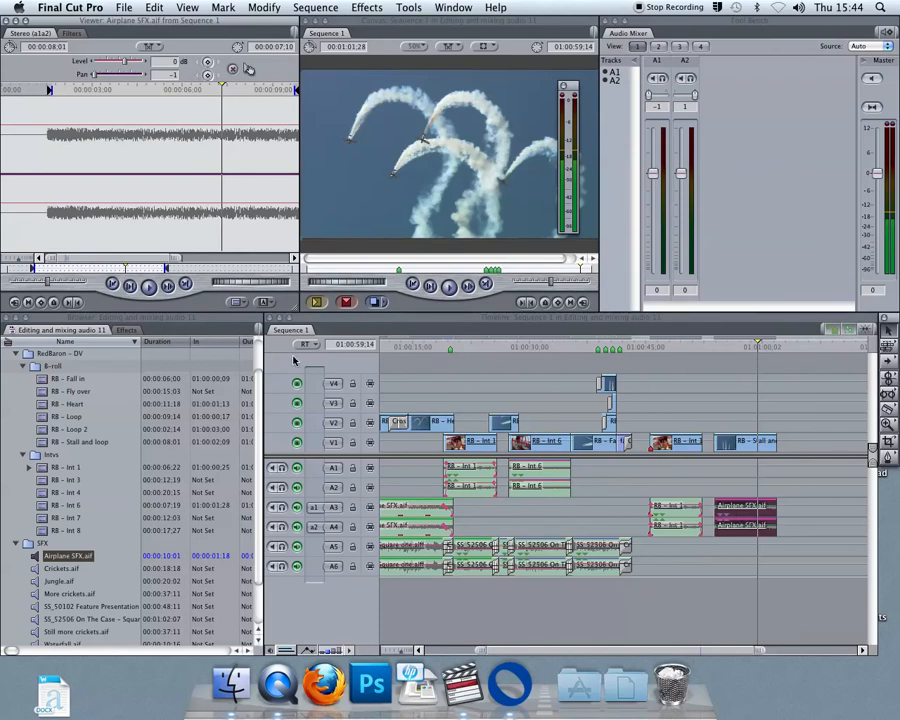
drag(175, 260, 230, 261)
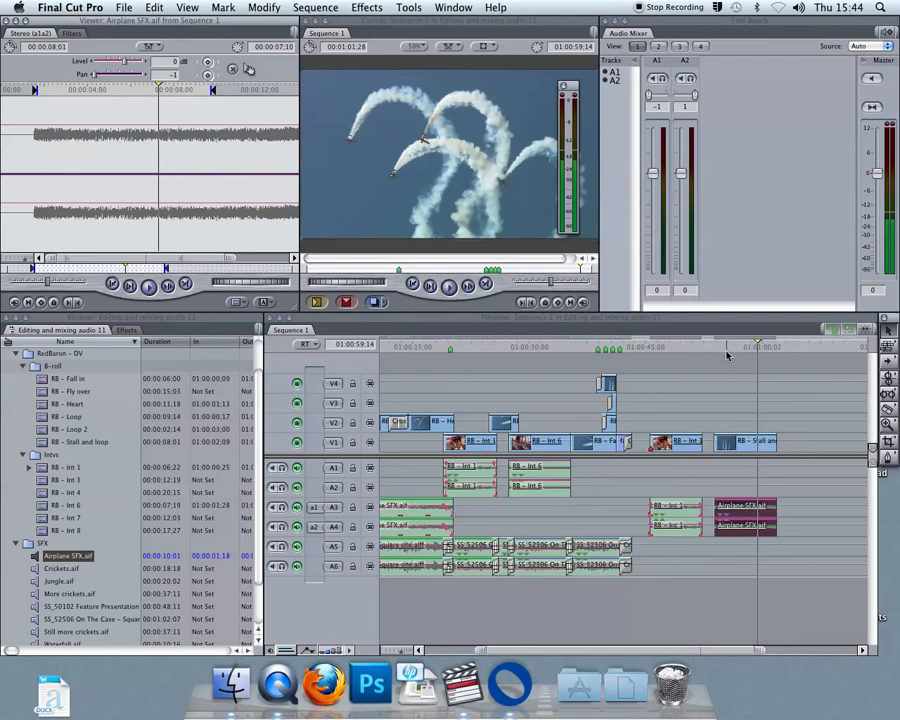
click(727, 346)
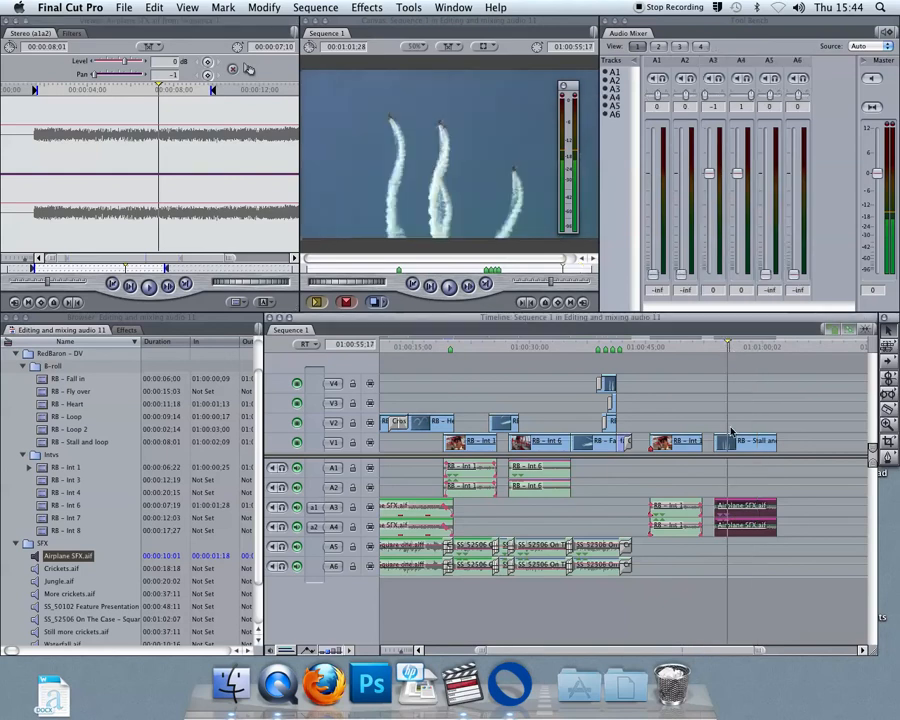
double_click(740, 513)
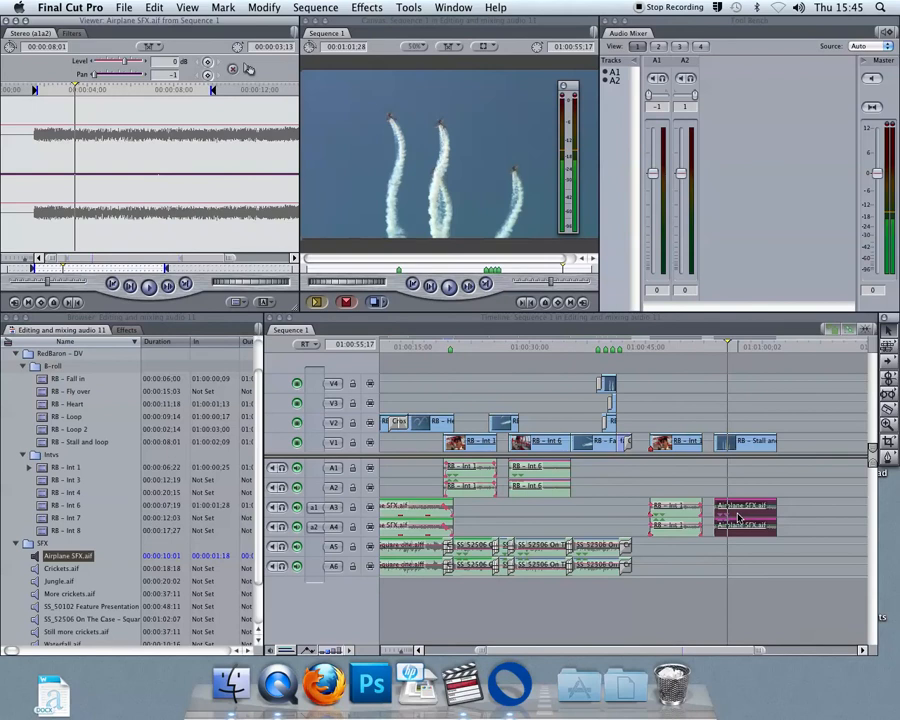
Separate the Airplane SFX stereo pair and open its A3 channel on its own in the Viewer.
click(748, 518)
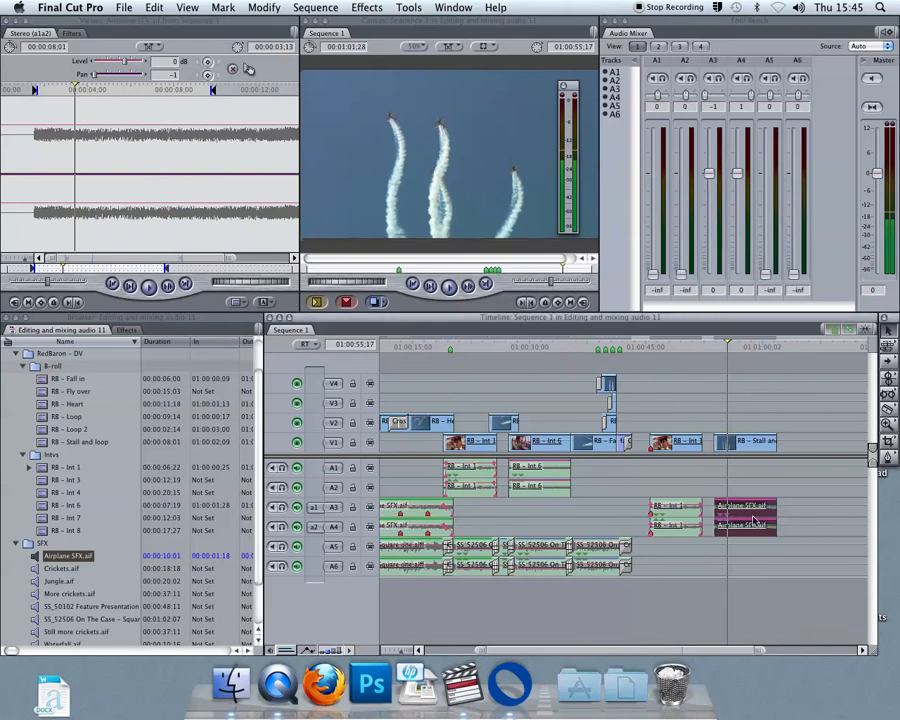
key(alt+l)
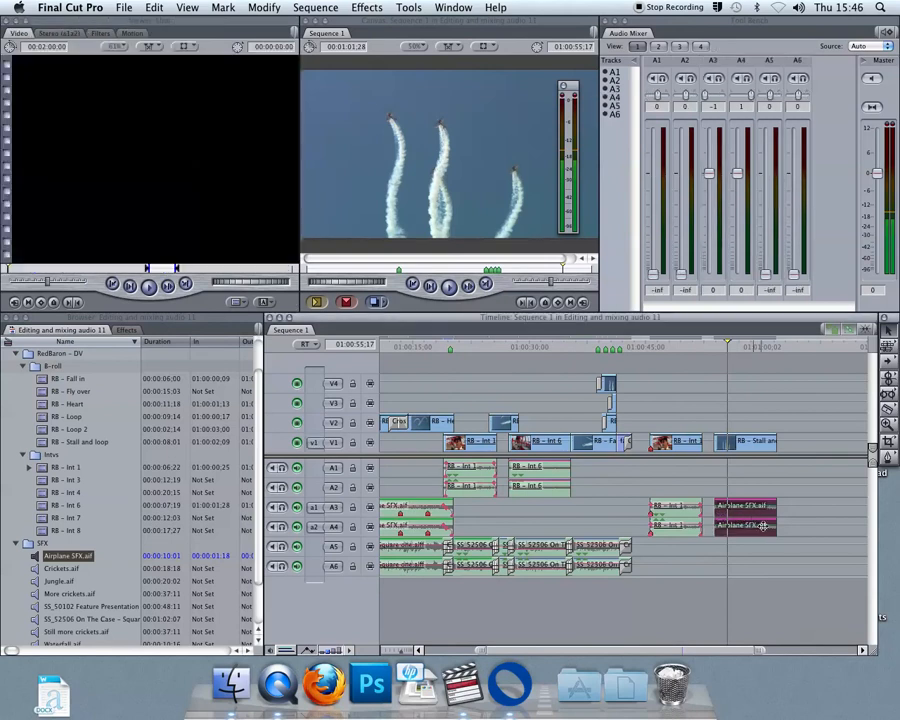
click(761, 562)
click(755, 510)
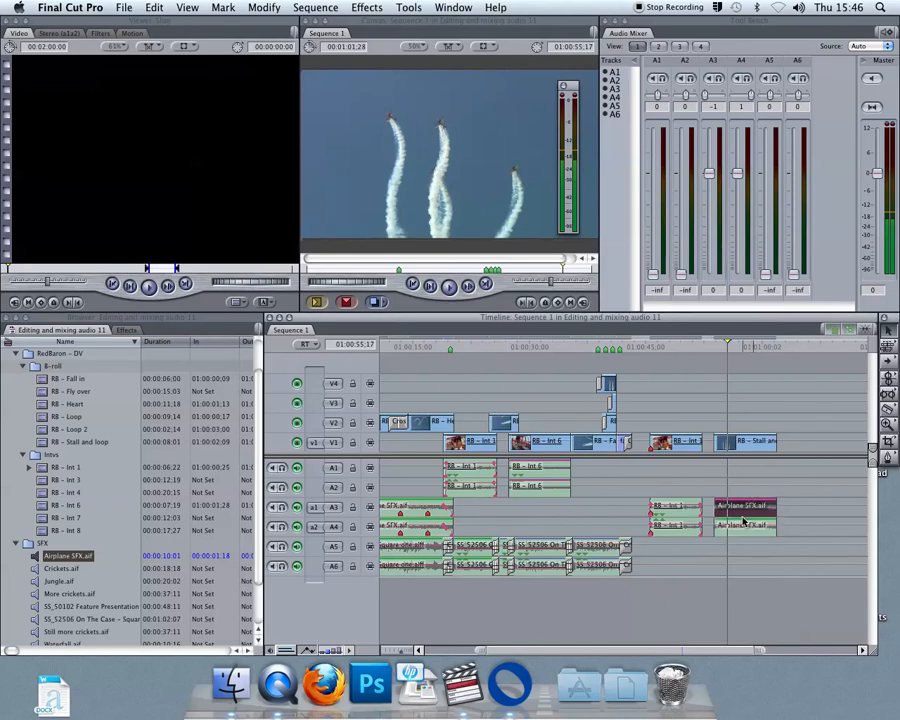
double_click(745, 515)
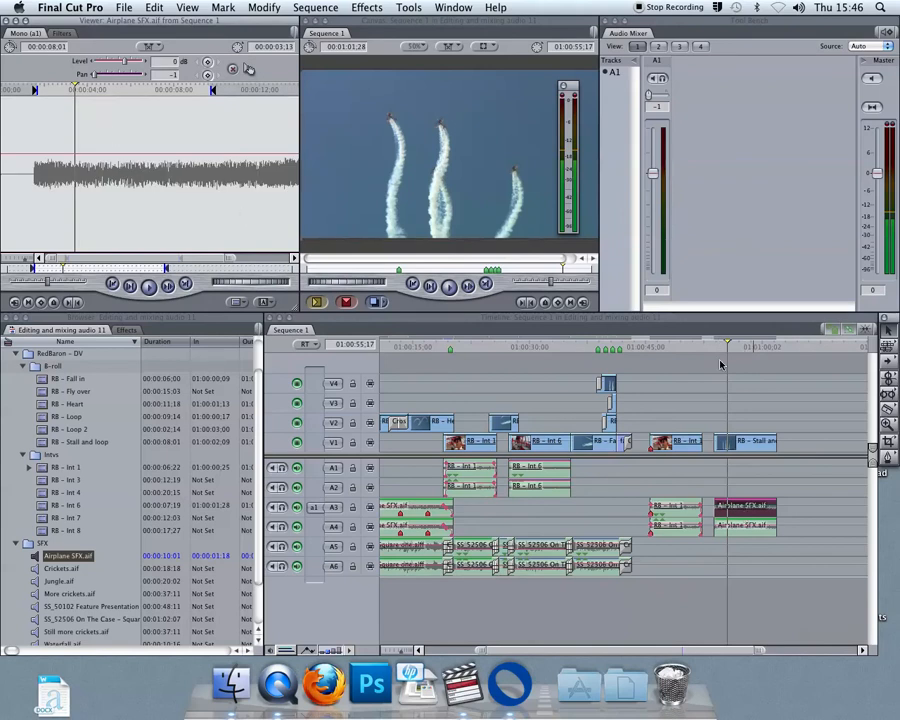
Play the sequence from the start of the Airplane SFX clip to 01:00:56;12 to judge the timing of the pan.
drag(727, 346, 713, 347)
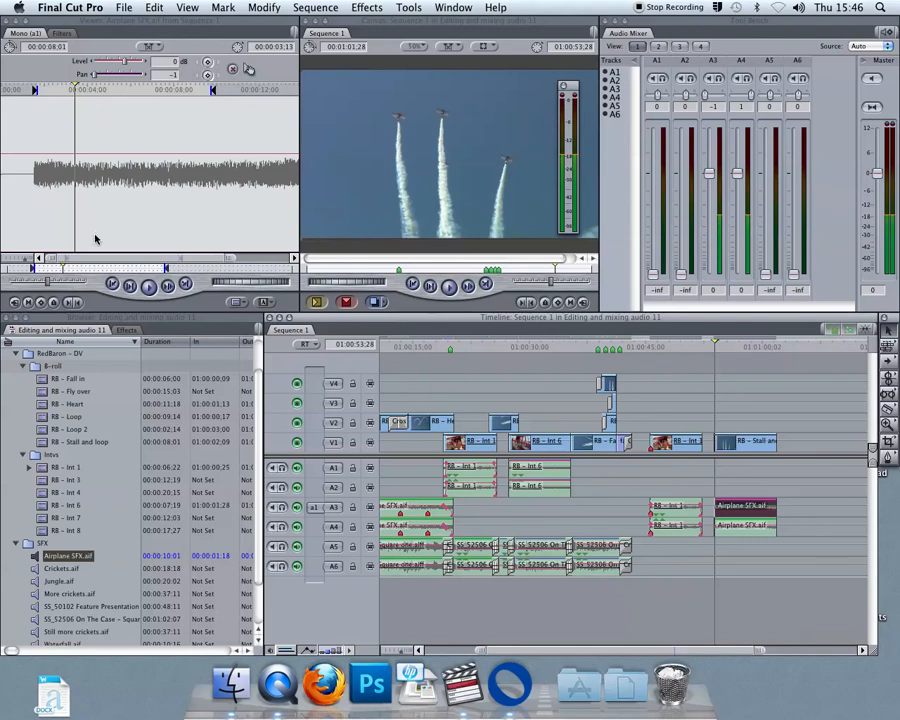
drag(95, 78, 79, 91)
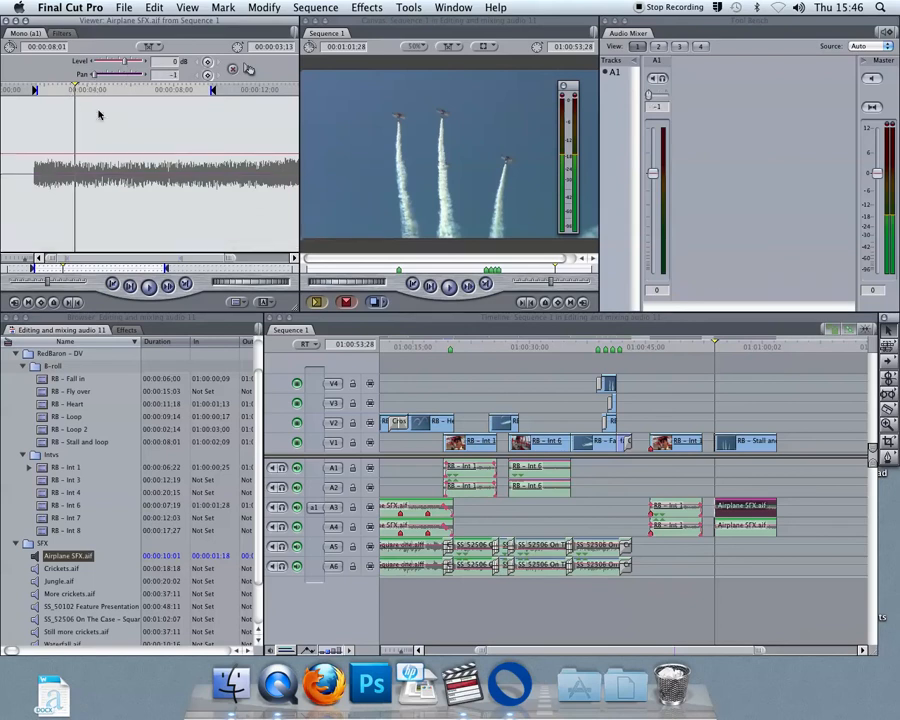
click(714, 350)
key(space)
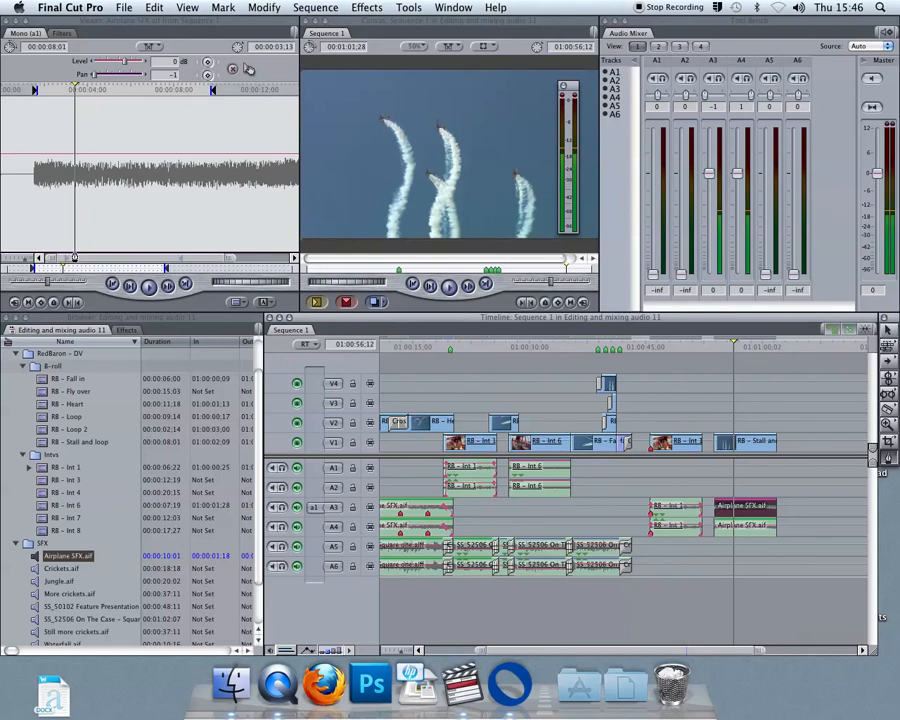
With A4 muted, keyframe the A3 Airplane SFX channel's pan from -1 at 00:00:03;13 to 1 just before the Out point.
click(76, 258)
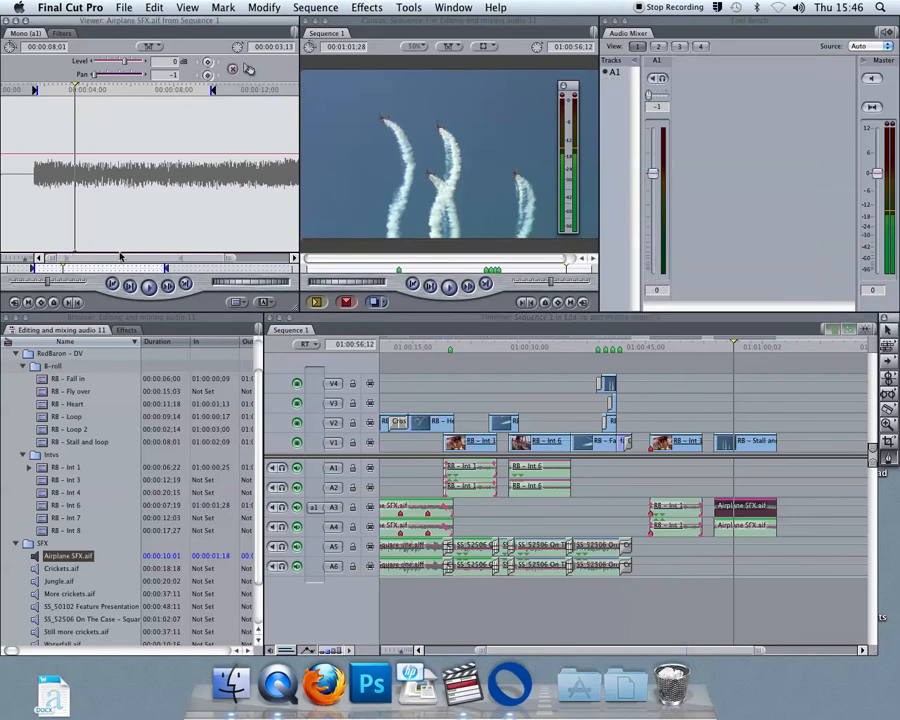
mouse_move(119, 251)
mouse_down()
mouse_move(150, 98)
mouse_move(171, 97)
mouse_up()
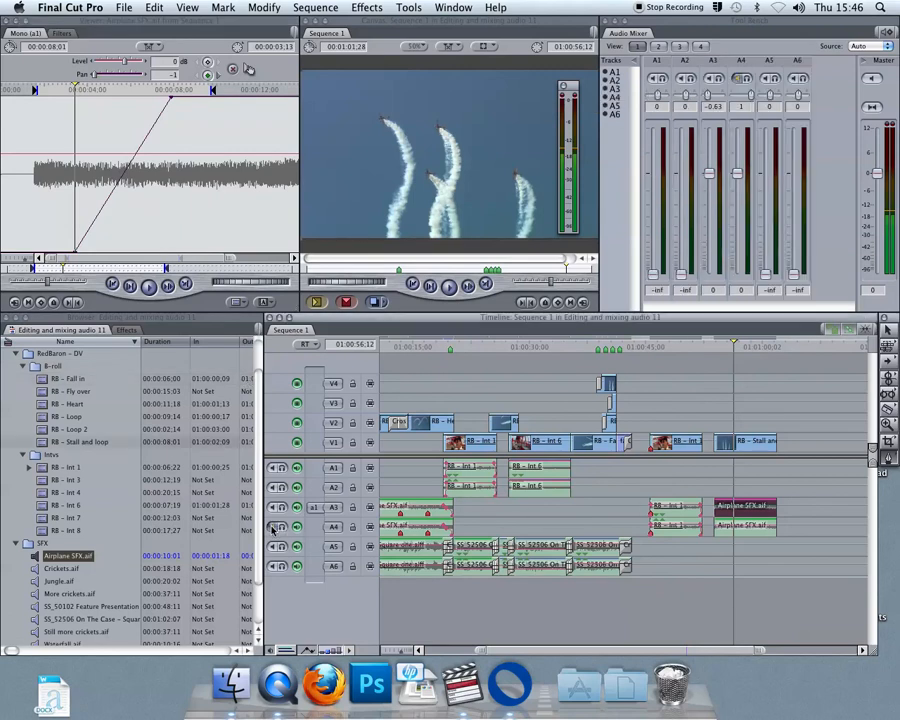
click(47, 91)
key(space)
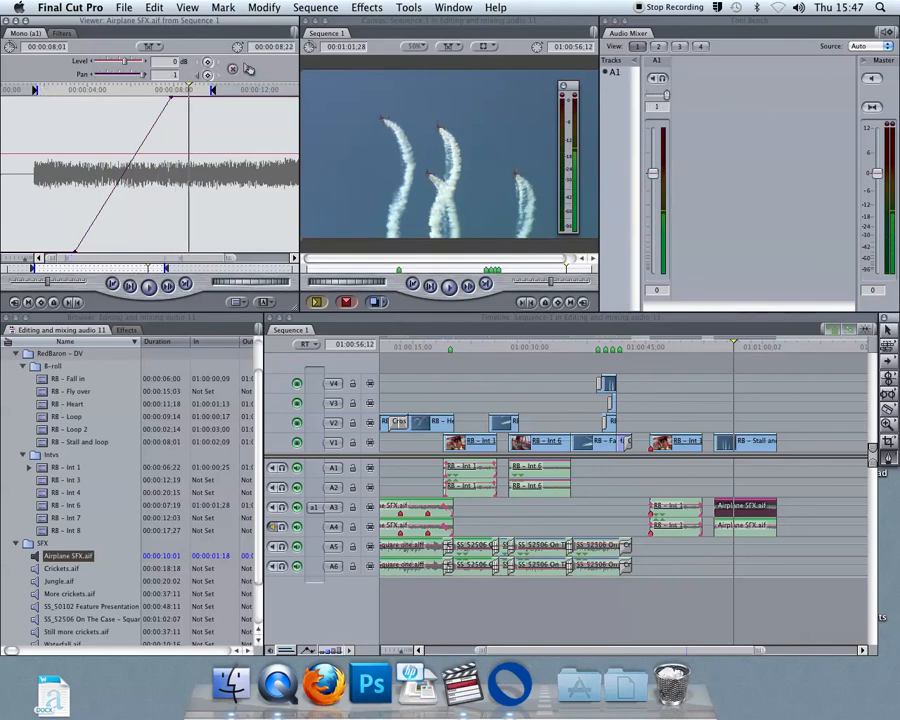
drag(171, 97, 201, 101)
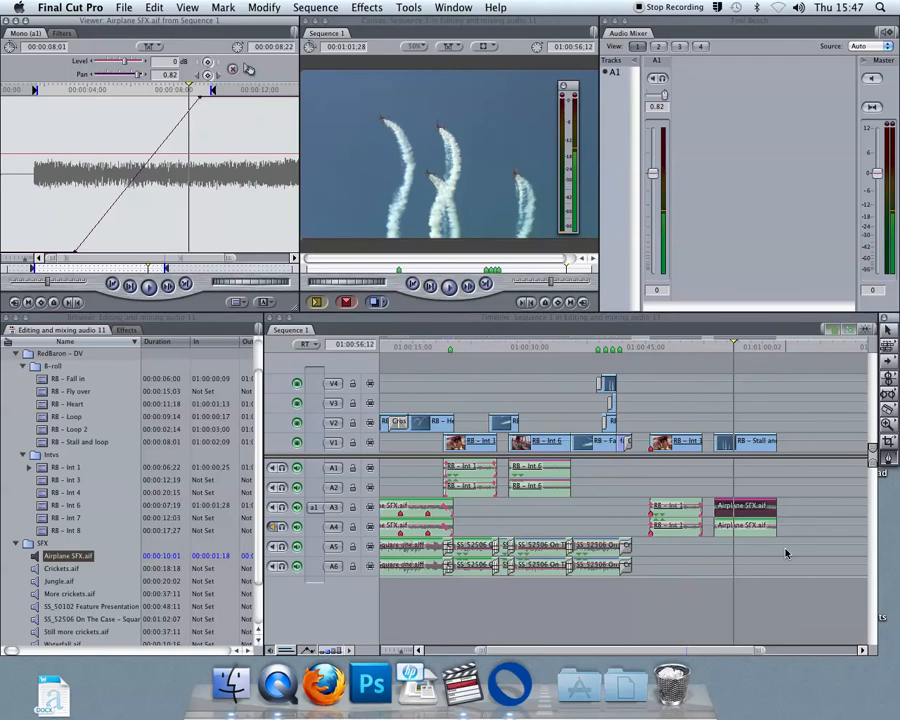
Delete the Airplane SFX channel on A4.
click(741, 532)
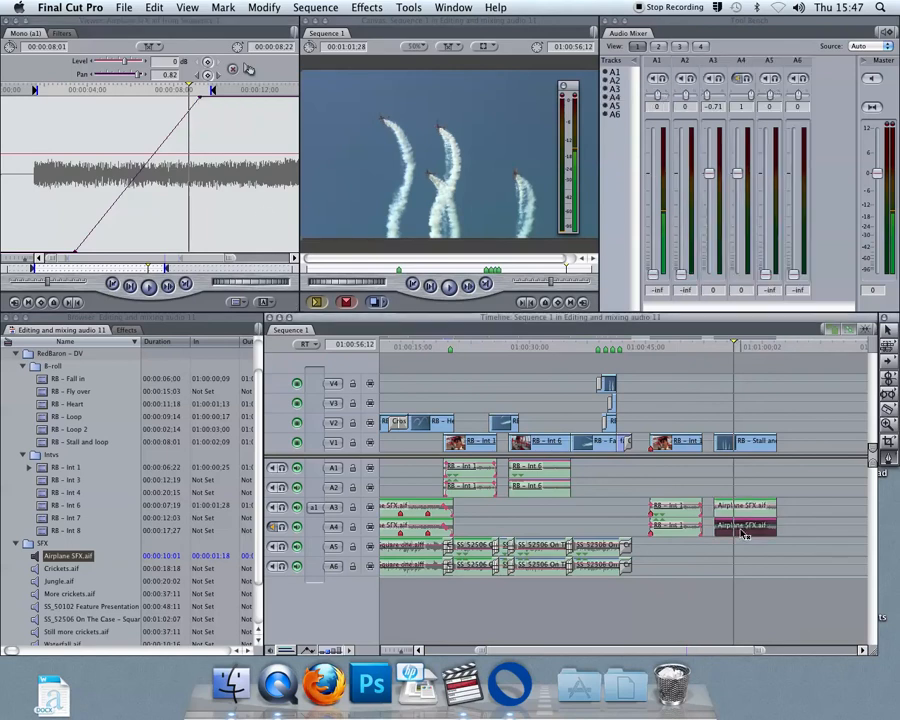
key(Delete)
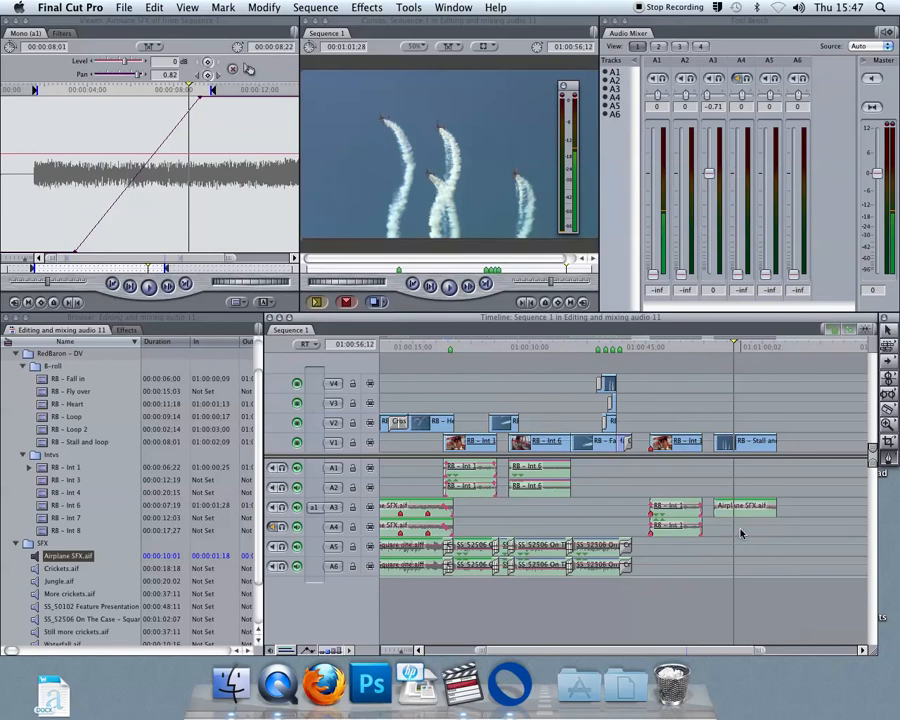
click(731, 513)
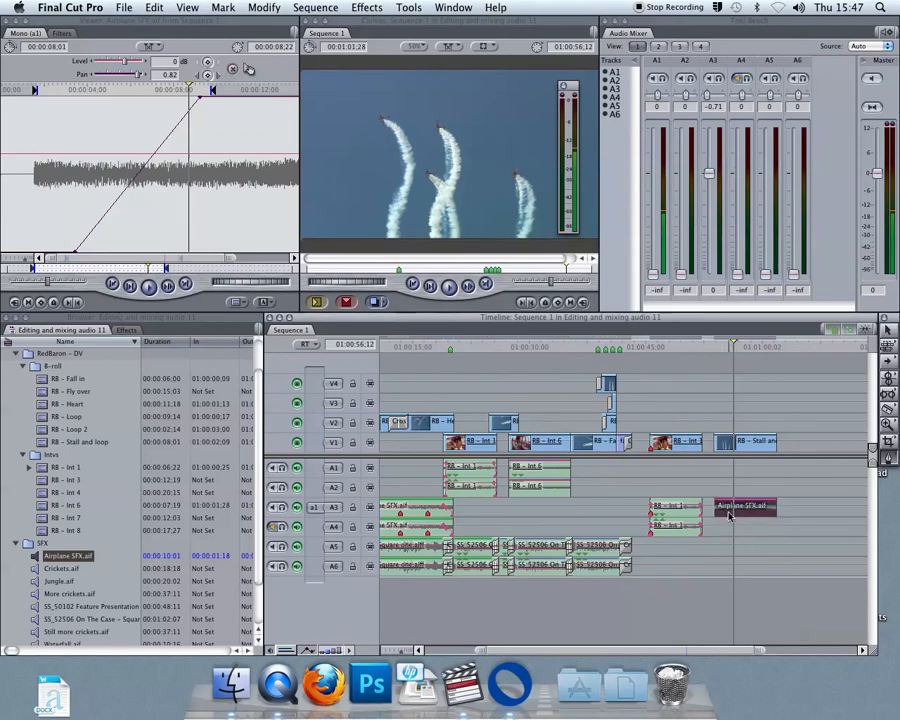
key(c)
drag(727, 512, 762, 510)
key(super+z)
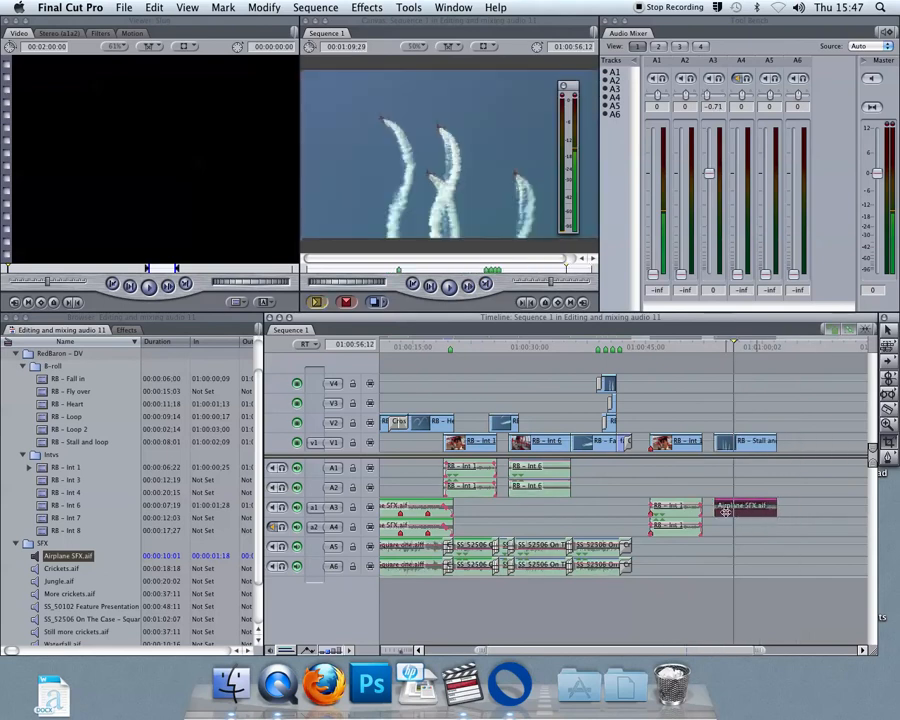
Duplicate the panned Airplane SFX channel from A3 onto A4, and play the result from the clip's start with A4 unmuted.
mouse_move(724, 512)
mouse_down()
mouse_move(806, 512)
mouse_move(727, 522)
mouse_up()
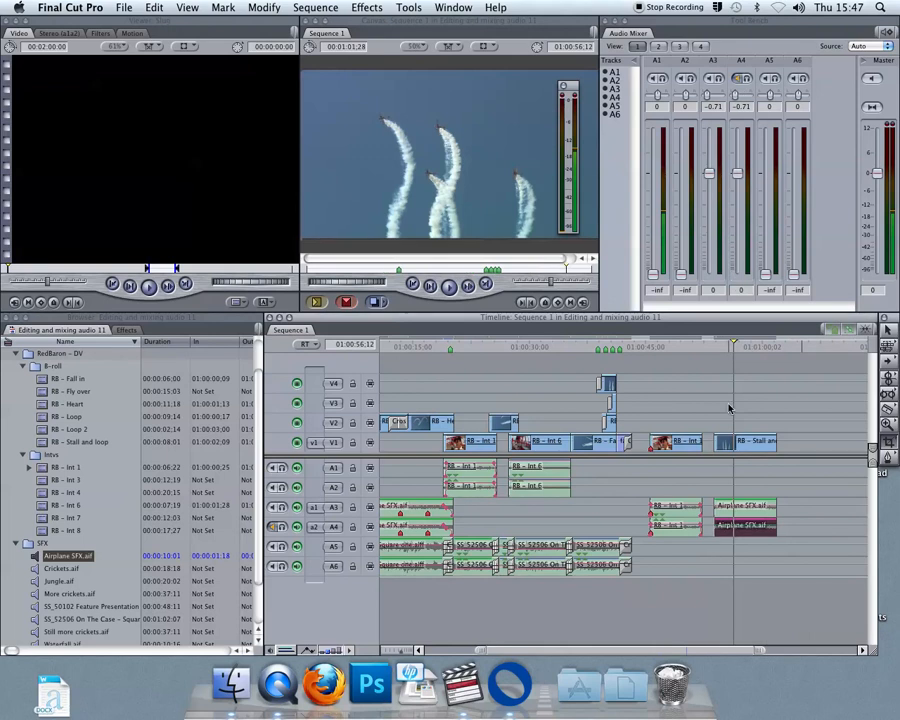
click(714, 344)
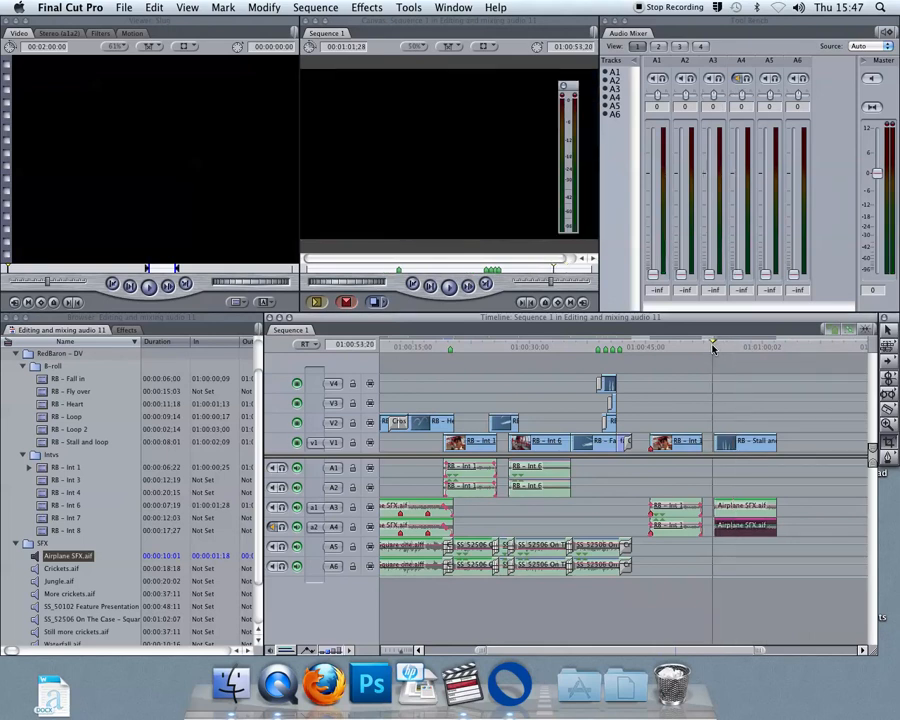
key(space)
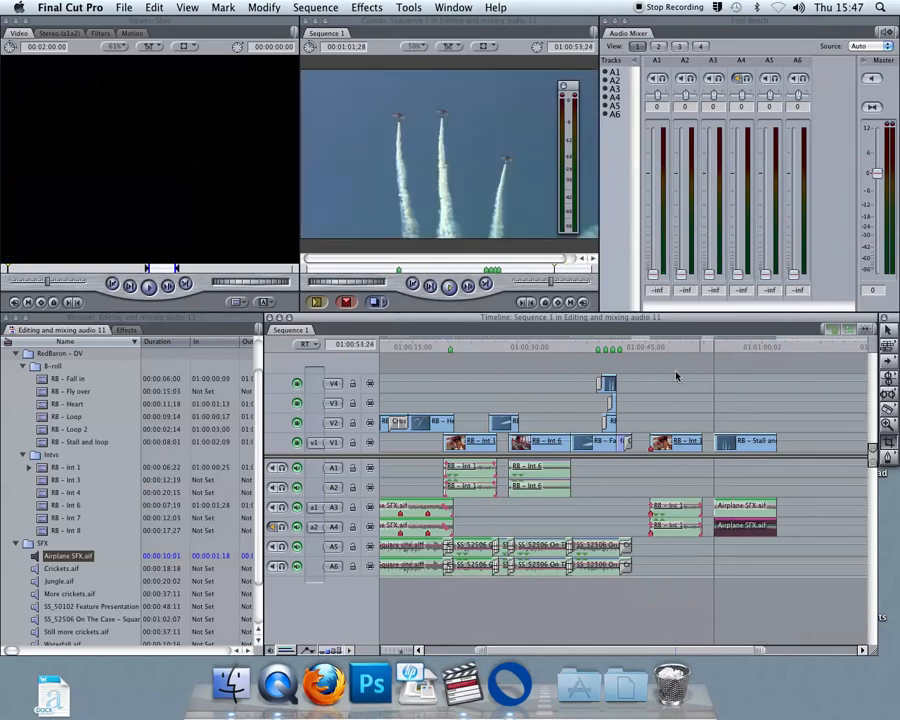
click(272, 528)
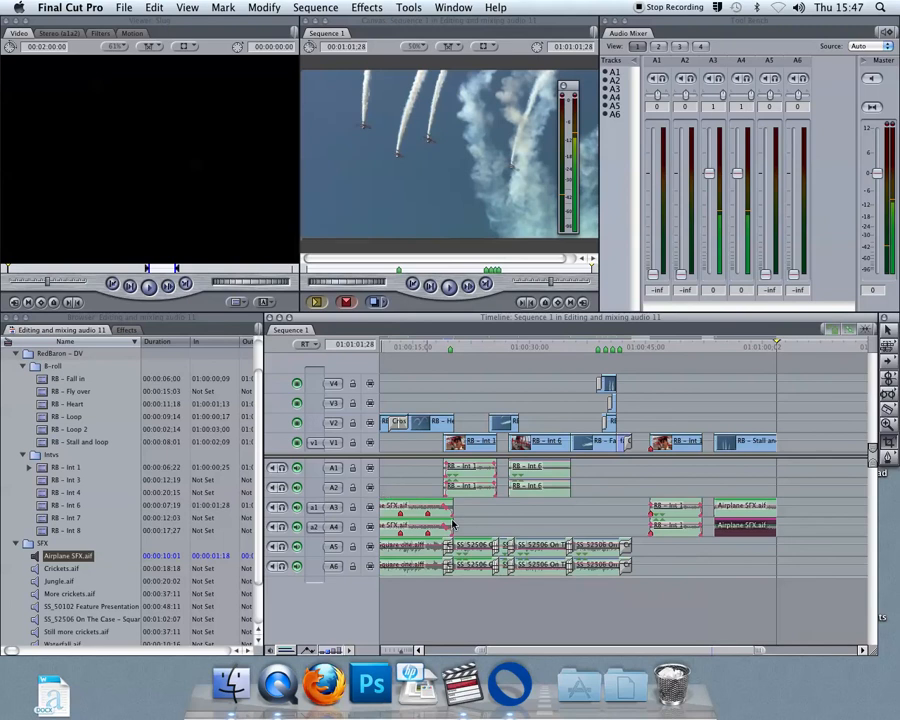
Try selecting the later RB - Int 1 clip with its linked audio, its audio alone and its A4 channel alone, and undo.
click(671, 513)
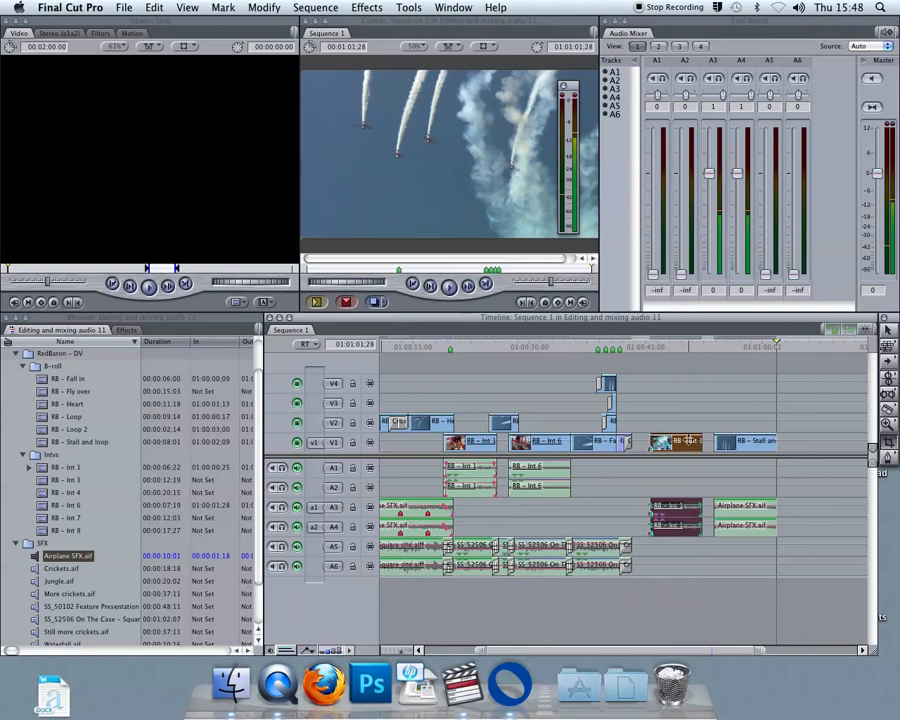
click(671, 489)
alt+click(672, 516)
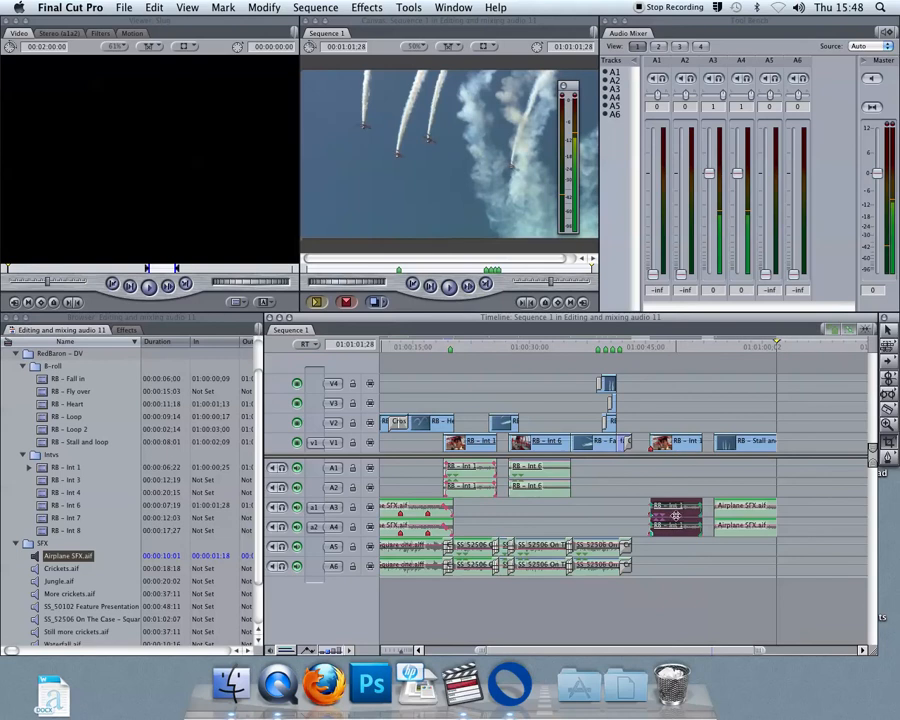
click(683, 571)
alt+click(681, 530)
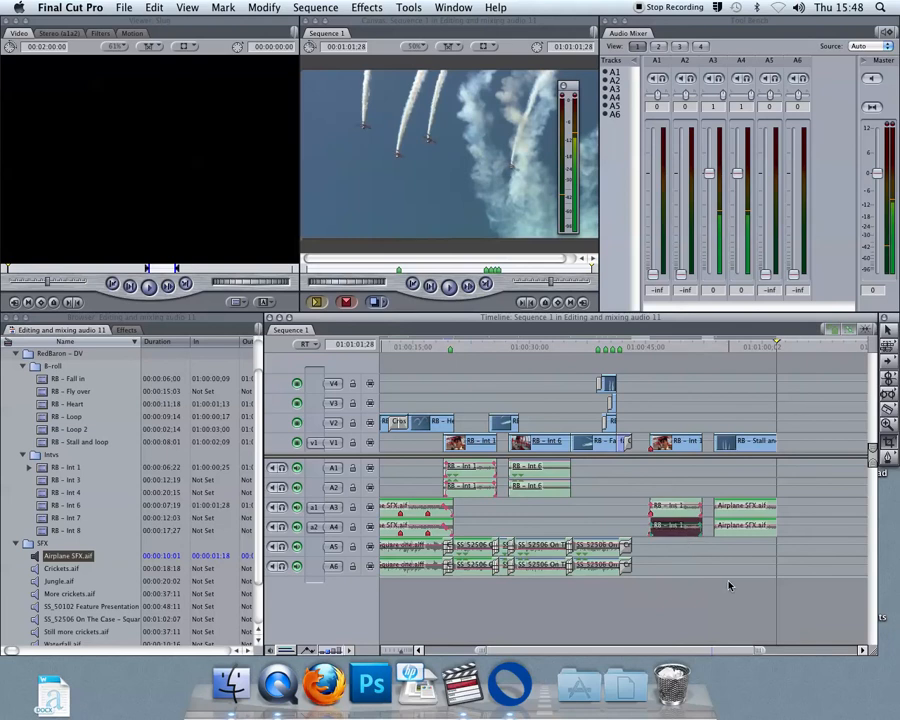
key(super+z)
key(super+z)
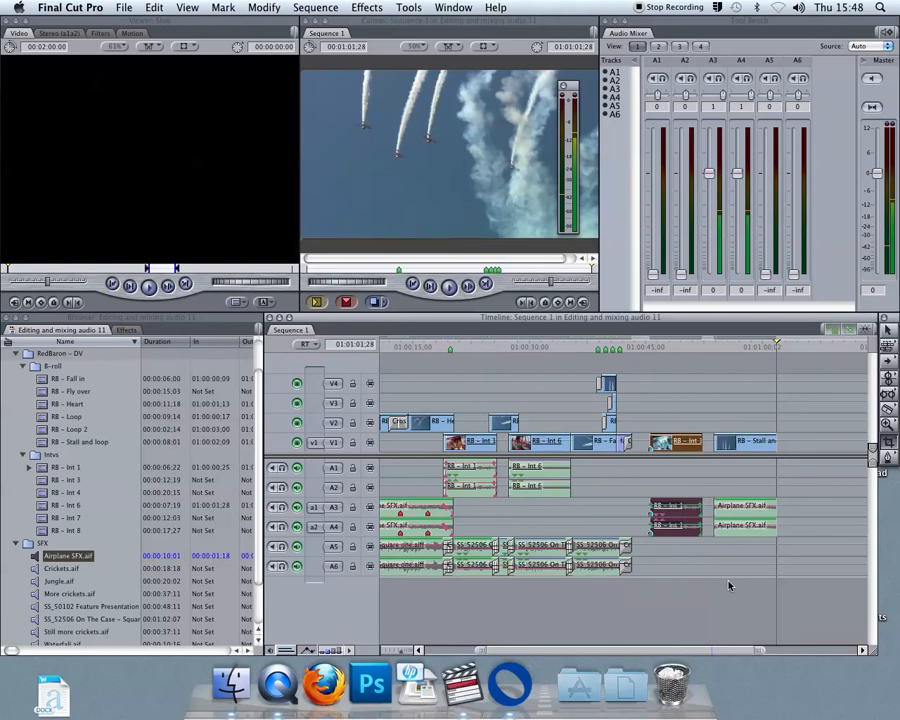
Select the last RB - Stall and loop clip on V1 together with the Airplane SFX channels on A3 and A4.
click(740, 528)
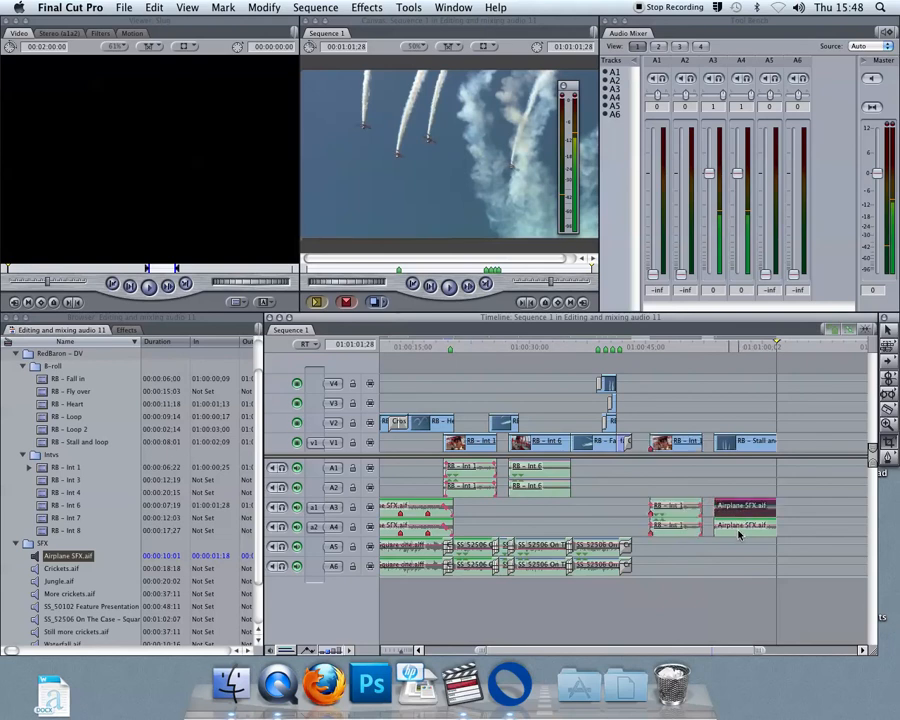
super+click(754, 451)
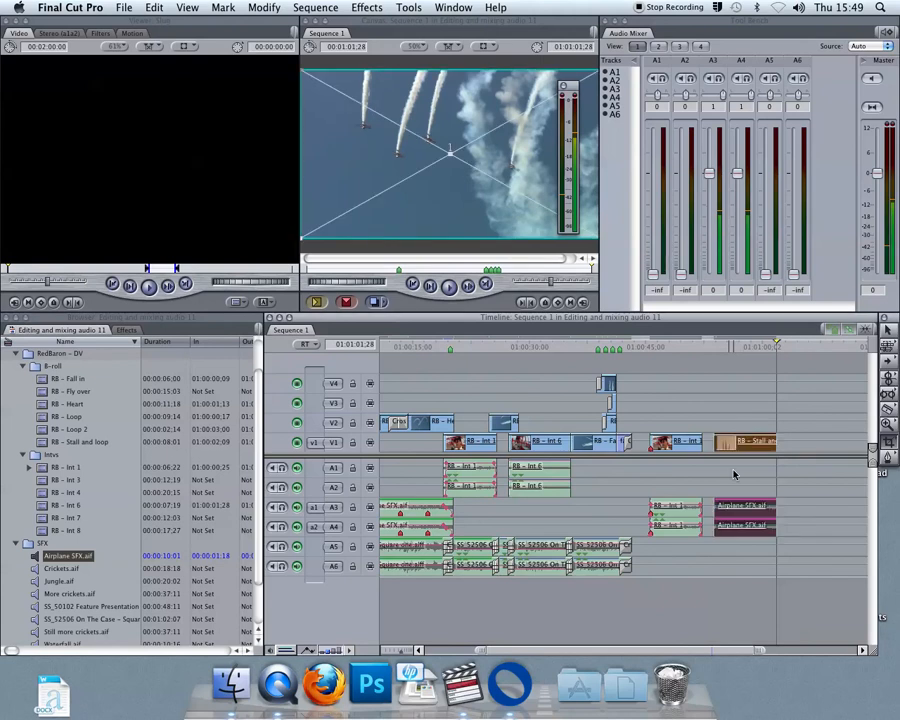
Open the RB - Int 1 audio from A1 and A2 in the Viewer, play it, and examine its fade-in keyframes up close at 01:00:01;00.
double_click(481, 476)
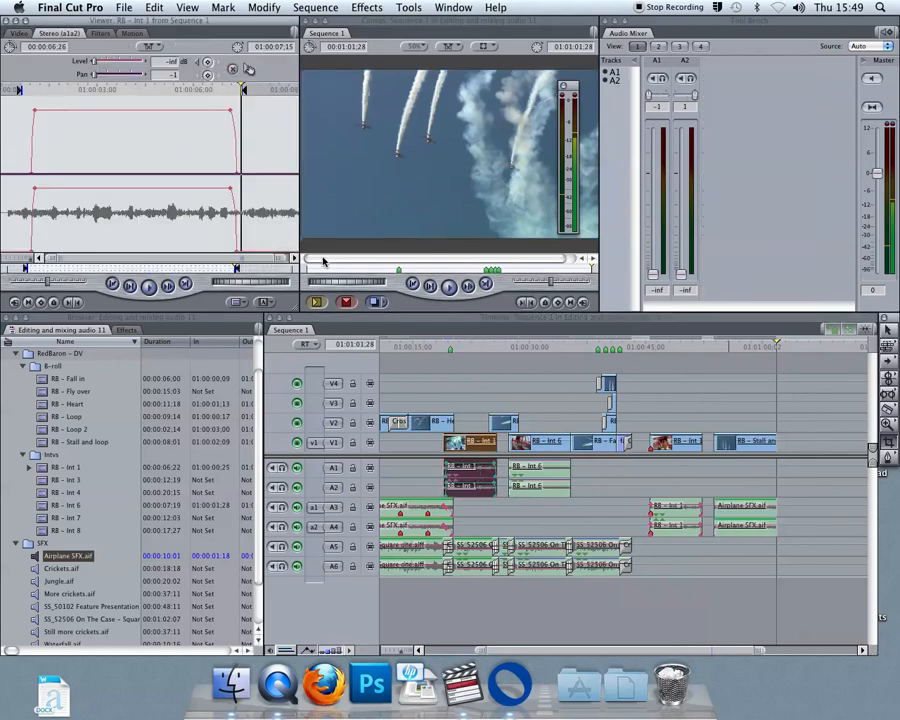
key(space)
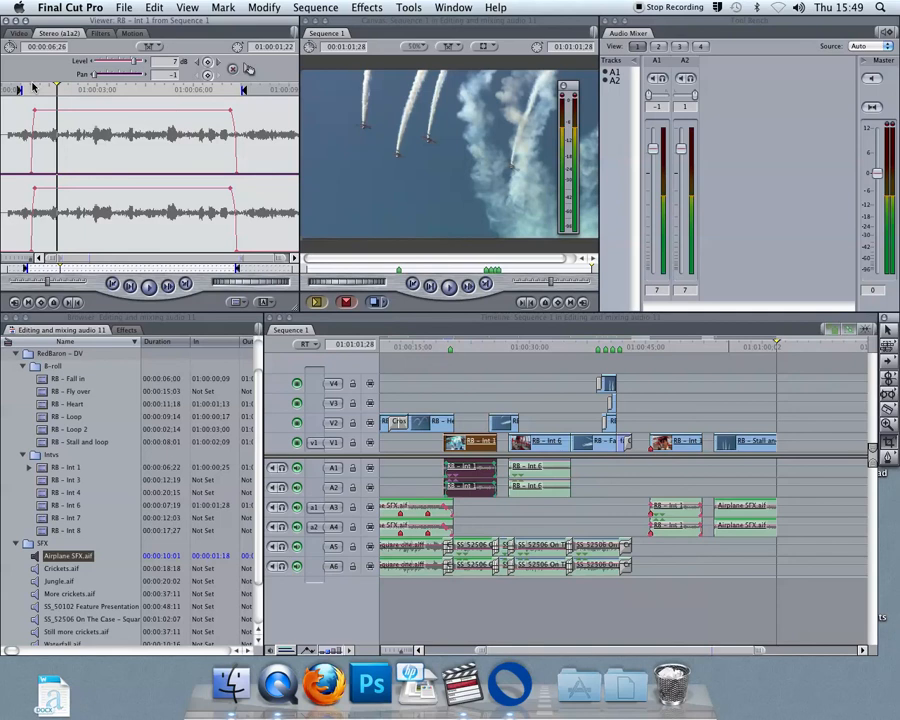
click(33, 88)
key(super+equal)
key(super+equal)
key(super+equal)
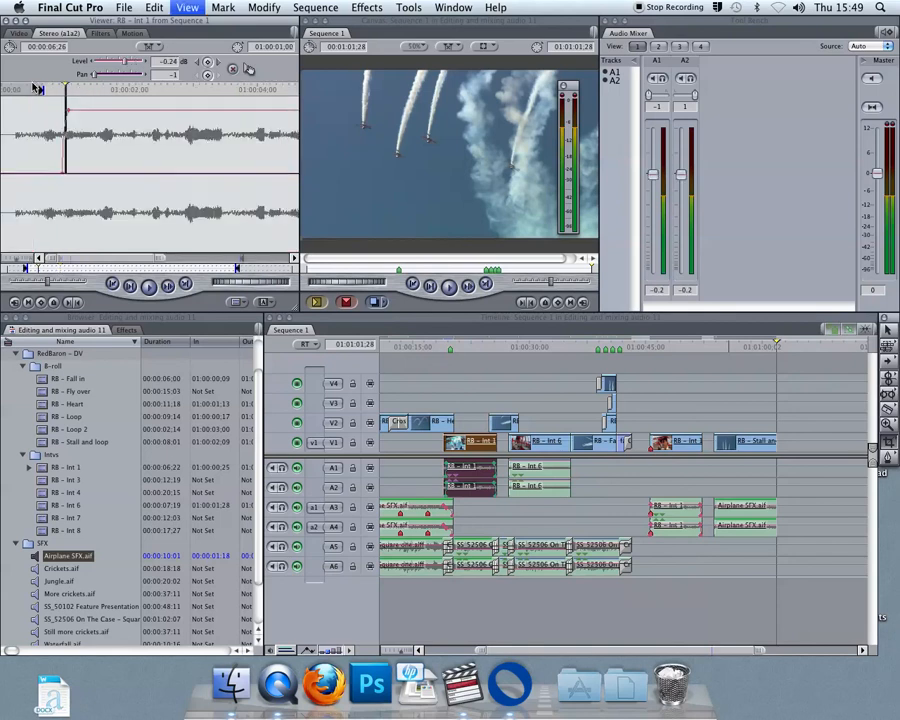
key(super+equal)
key(super+equal)
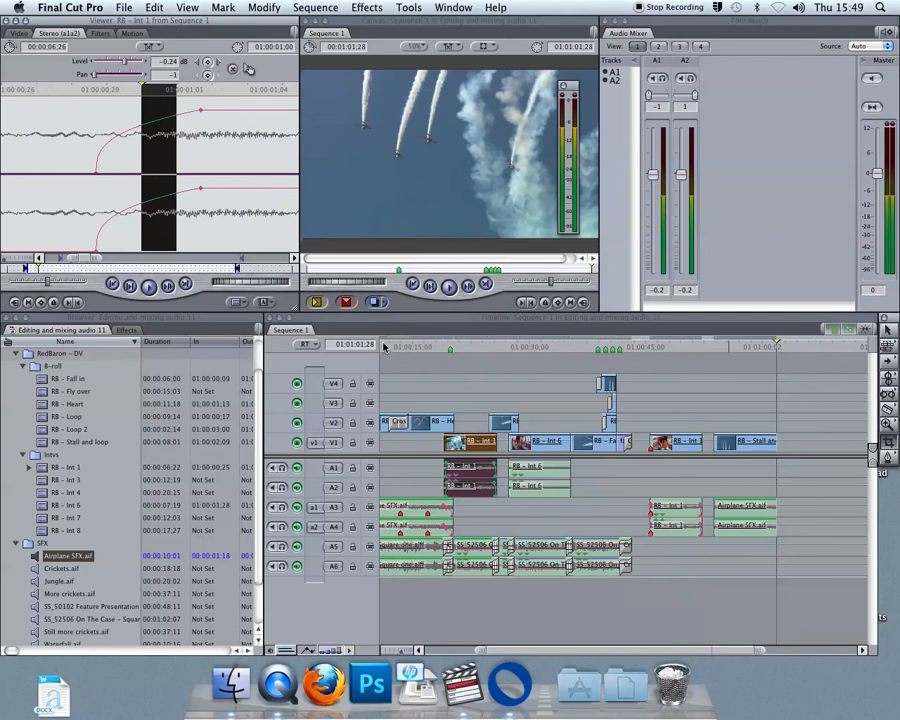
Play the start of the sequence and the transition from 01:00:16;25 into the RB - Int 1 interview to judge the music fade.
scroll(424, 405, left, 3)
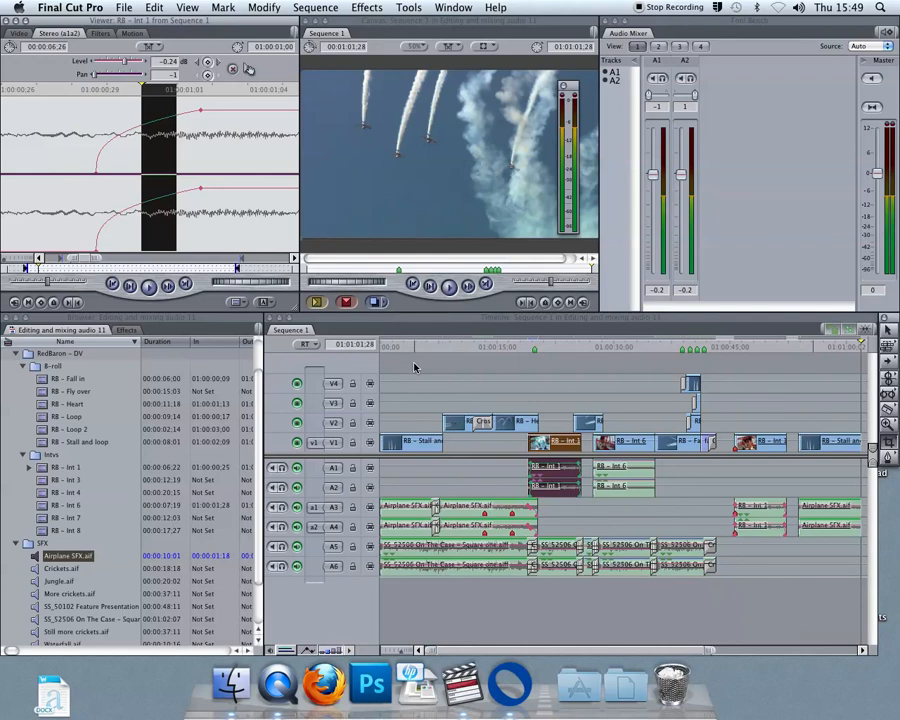
click(511, 350)
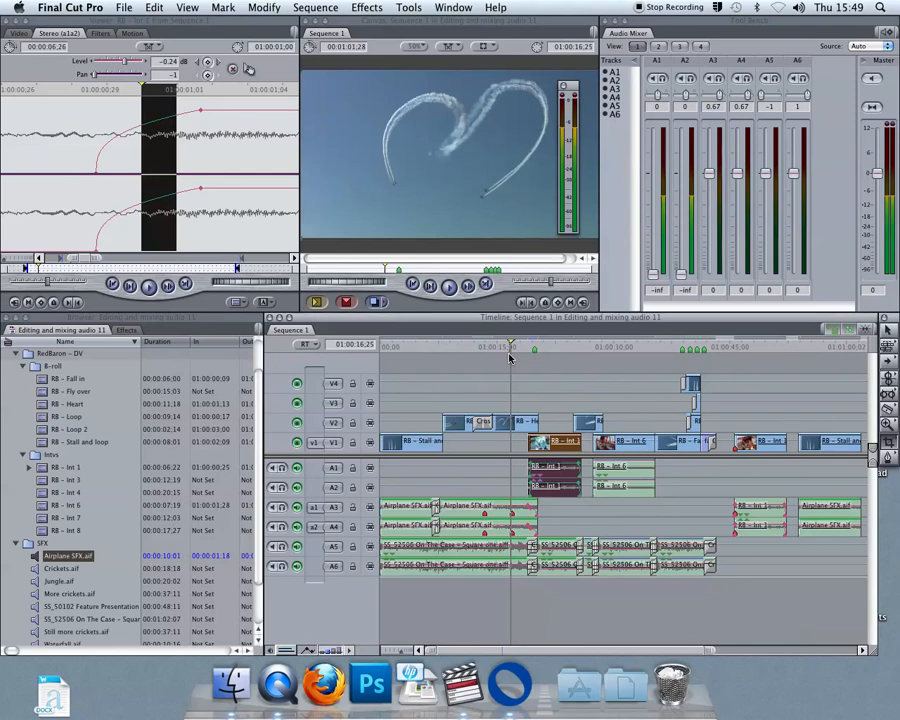
click(374, 346)
key(space)
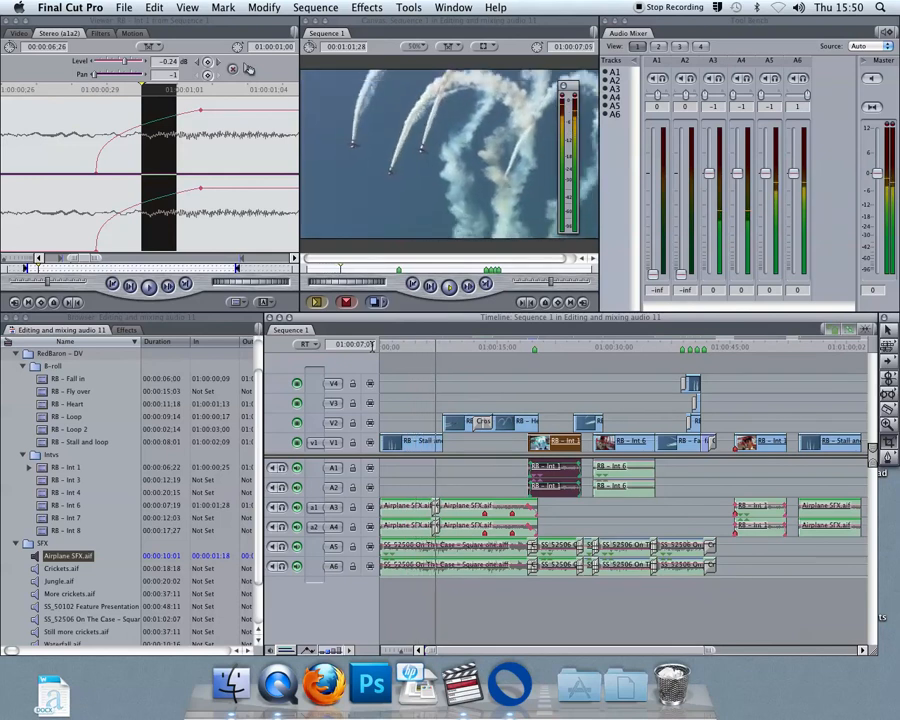
click(510, 346)
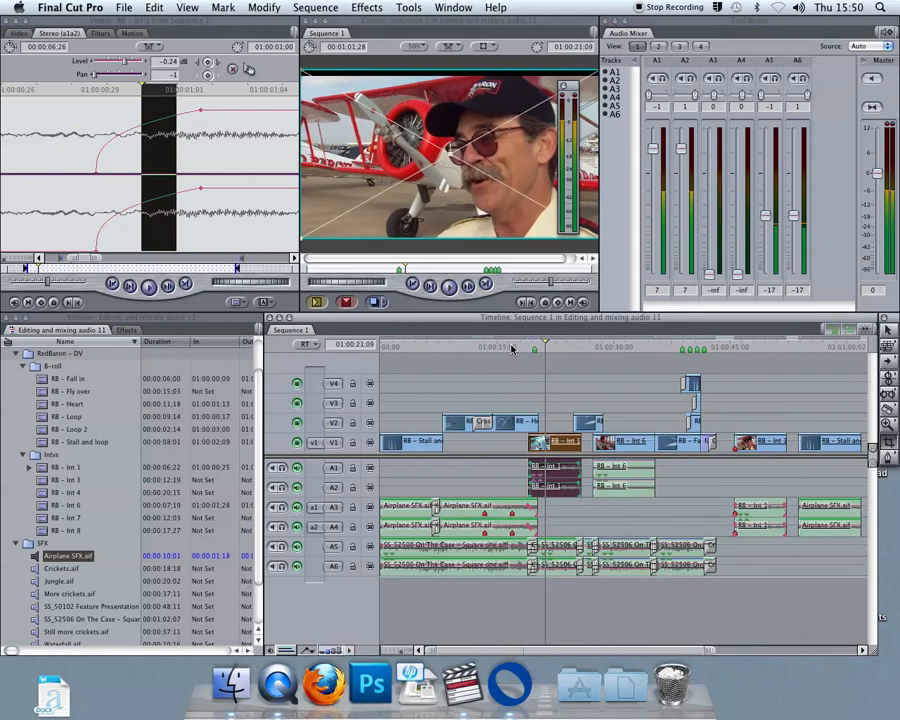
Delete the cross fade in the music on A5 and A6 near the start of RB - Int 1, and join the through edit.
click(532, 557)
key(Delete)
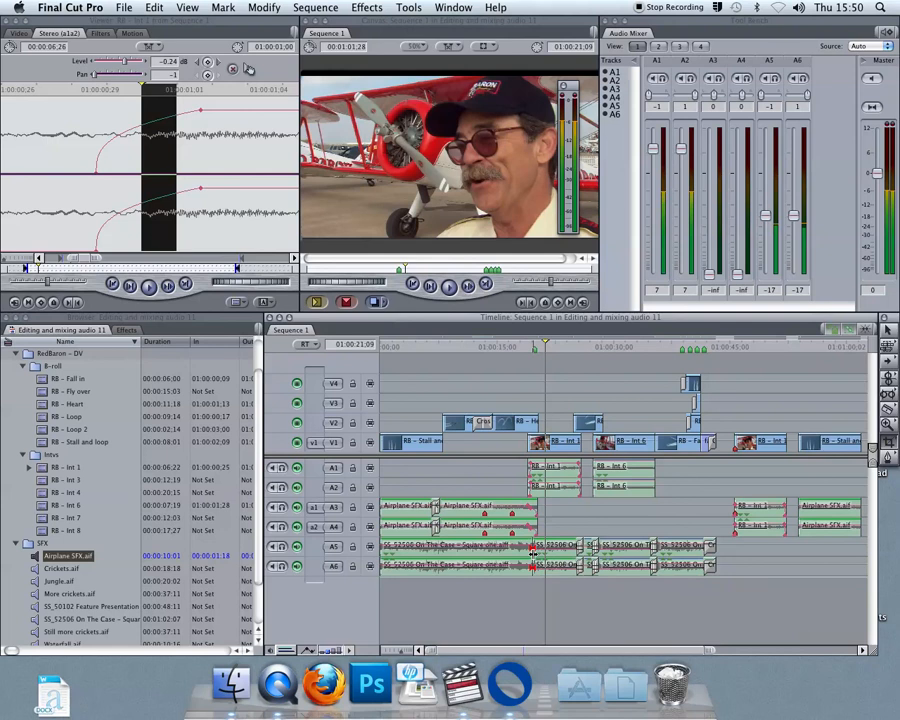
right_click(534, 557)
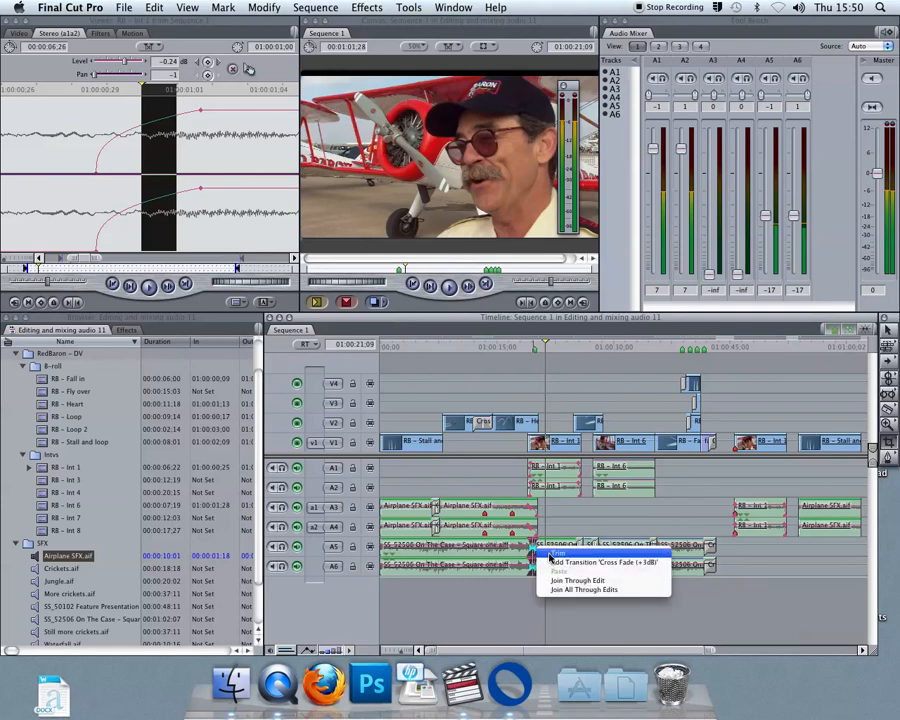
click(559, 581)
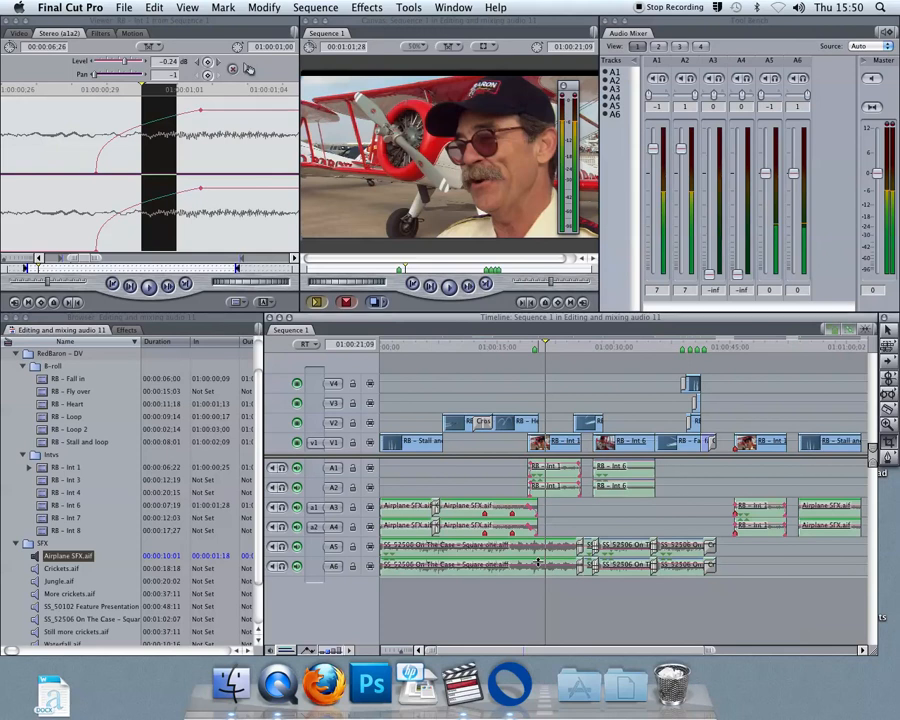
Cut the SS_52506 On The Case music on A5 and A6 at 01:00:19;19.
click(534, 345)
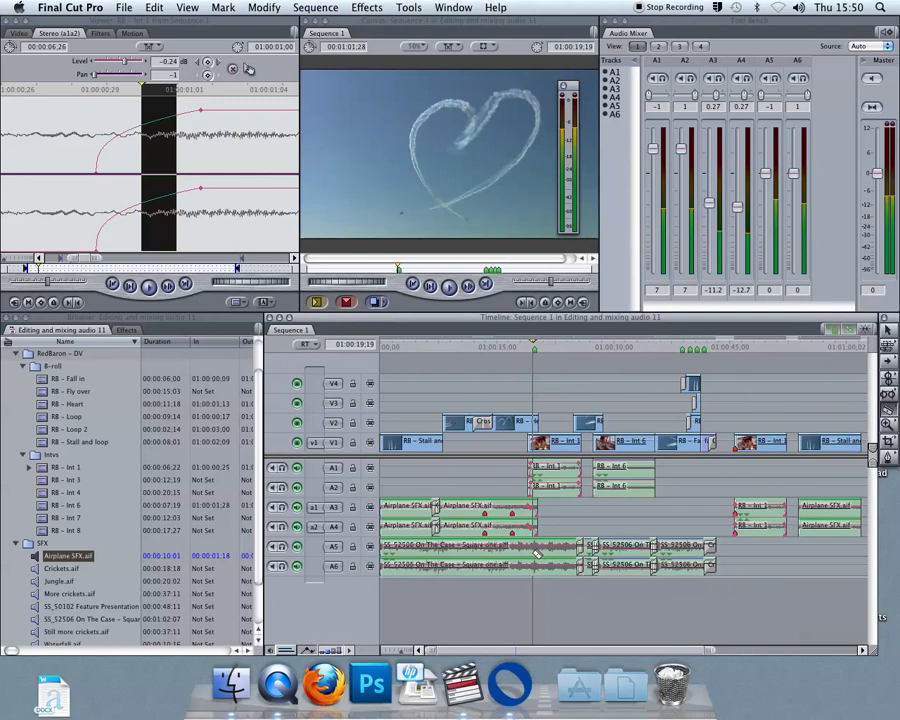
click(535, 554)
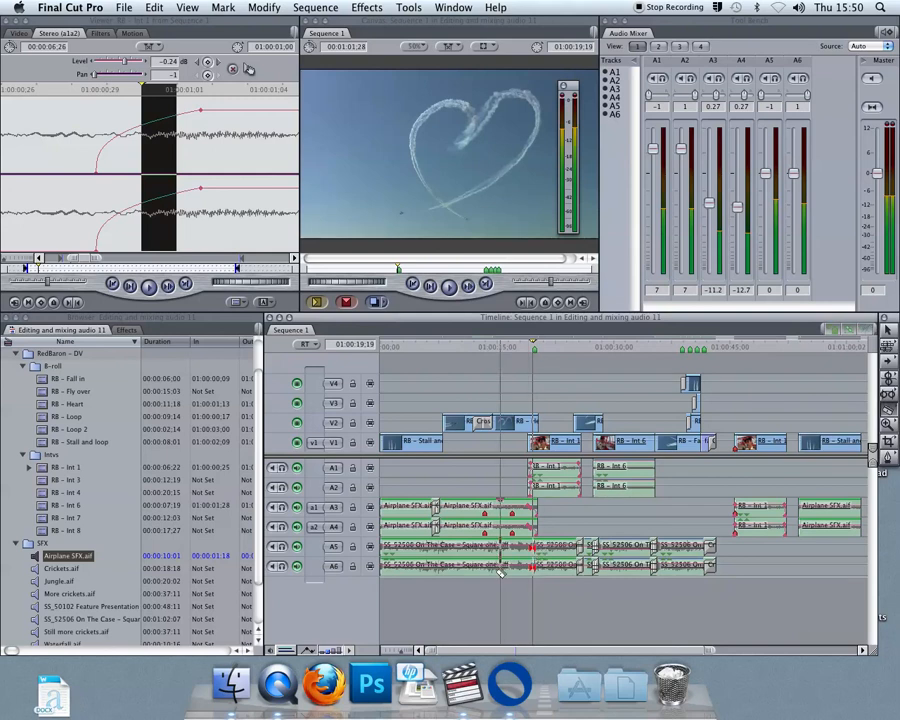
Copy the neighbouring cross fade onto the new music cut on A5 and A6, and lower the level of the music clip after it.
click(130, 332)
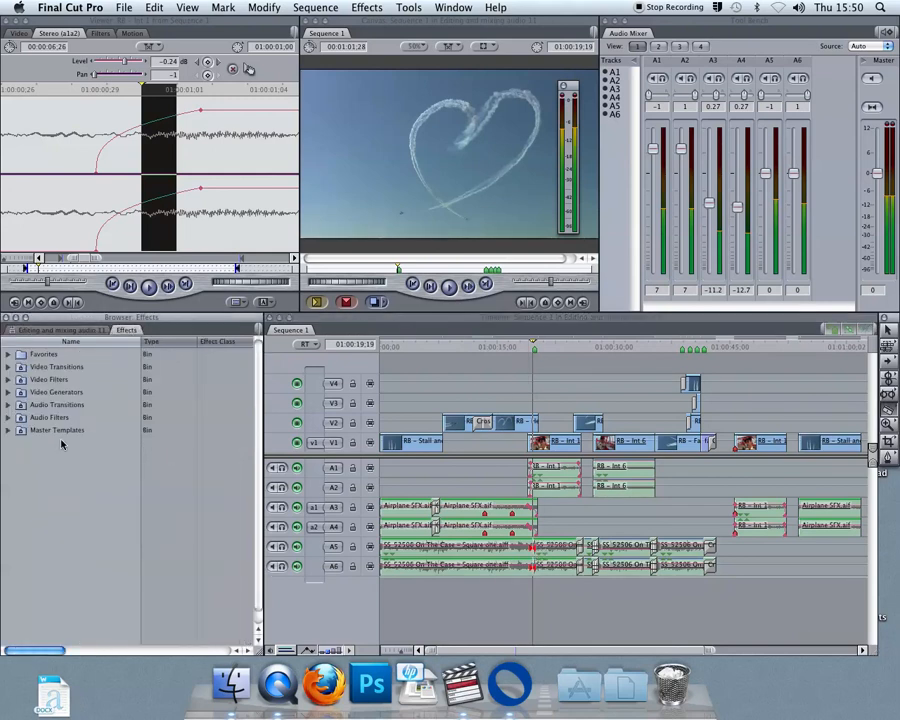
click(8, 404)
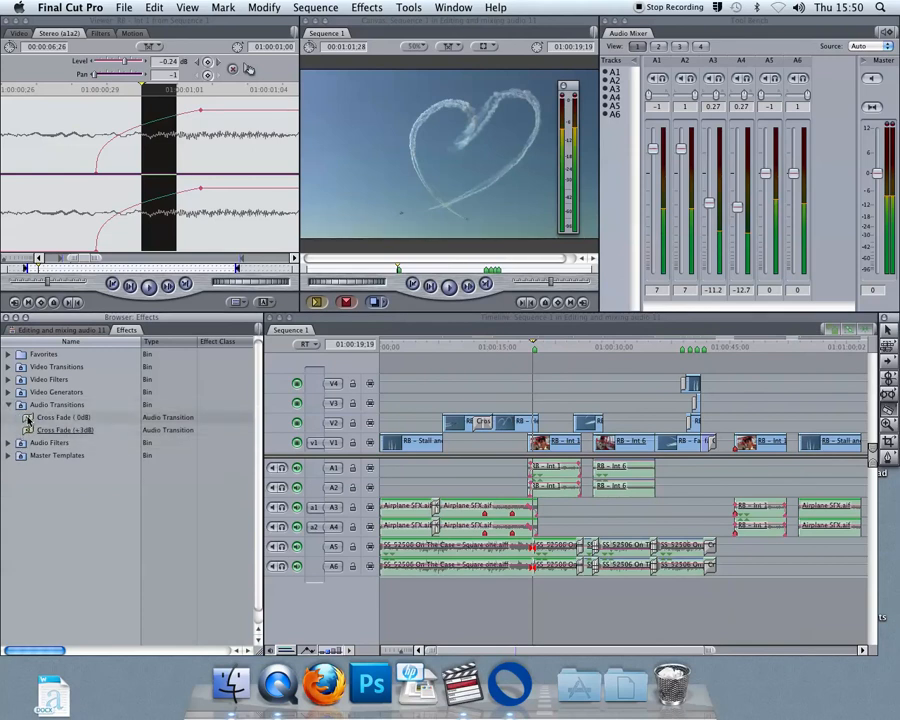
key(a)
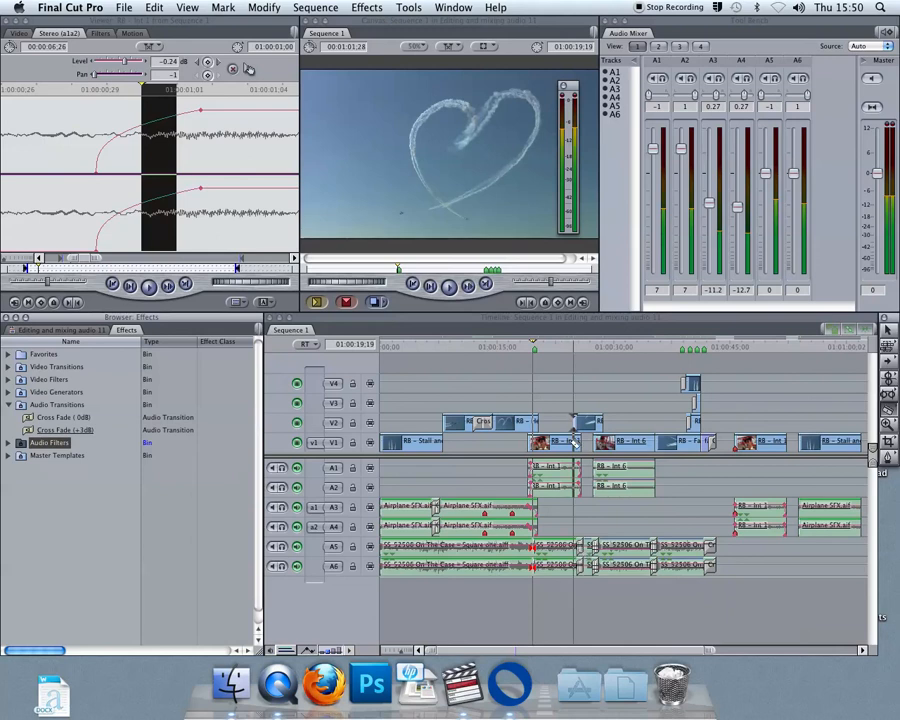
click(573, 327)
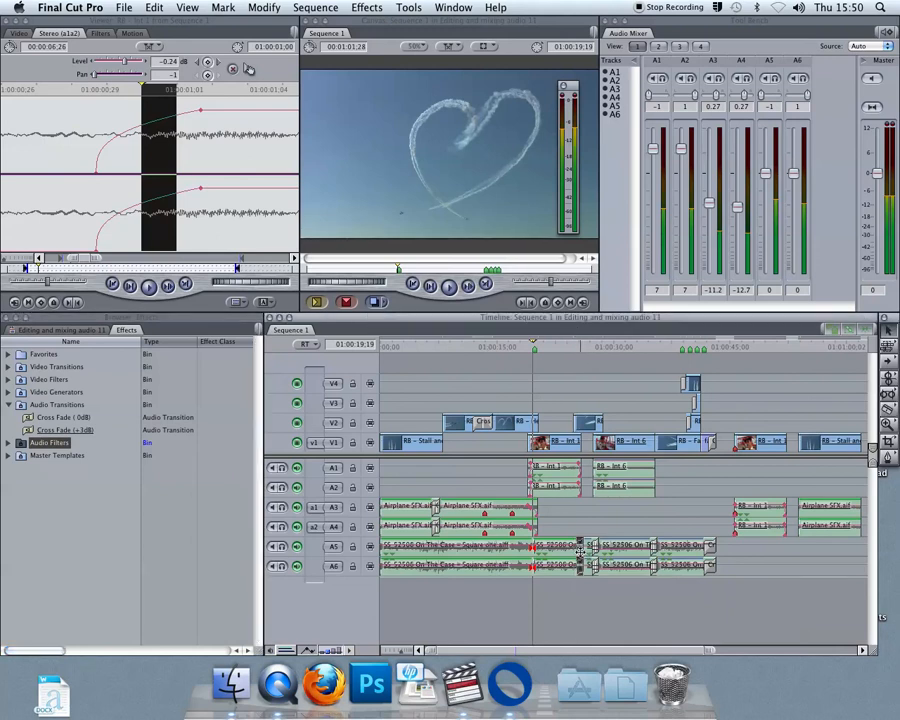
click(541, 555)
drag(540, 552, 537, 552)
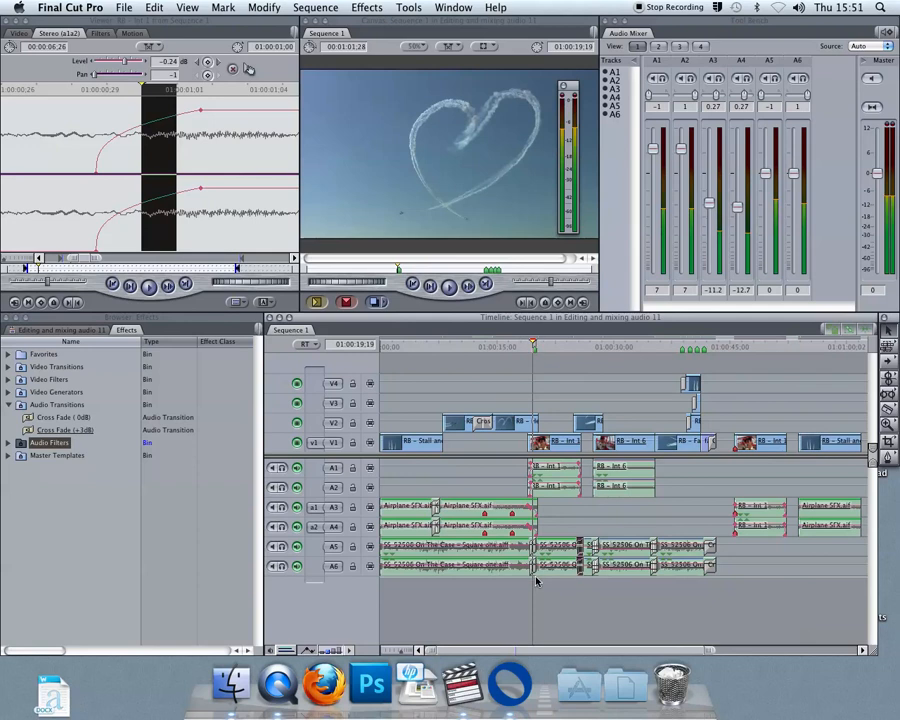
drag(546, 547, 547, 551)
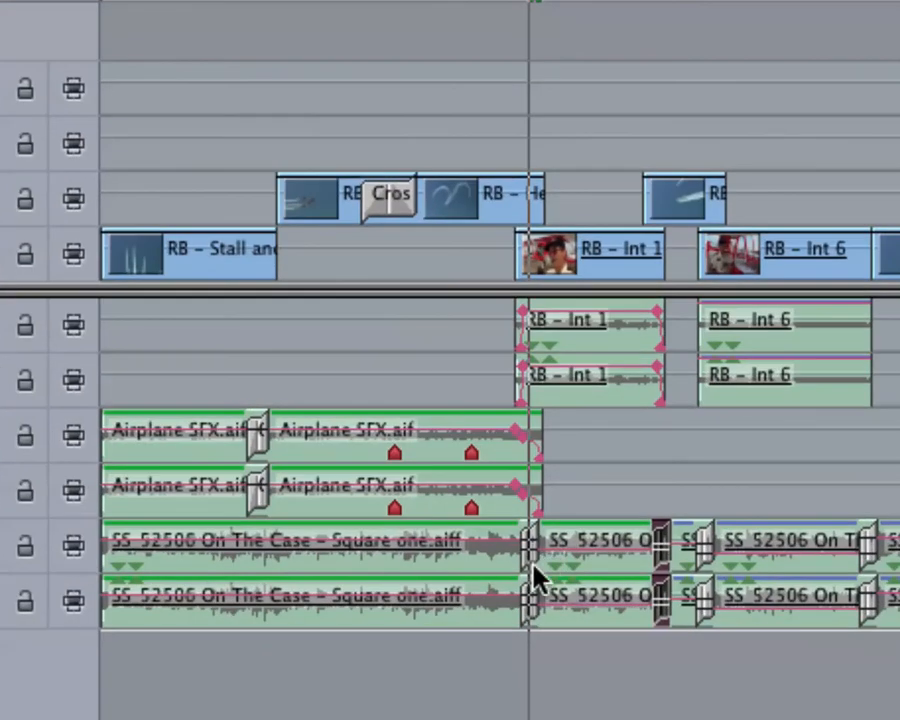
Move the first RB - Int 1 clip with its linked A1 and A2 audio about 2 seconds earlier.
click(532, 552)
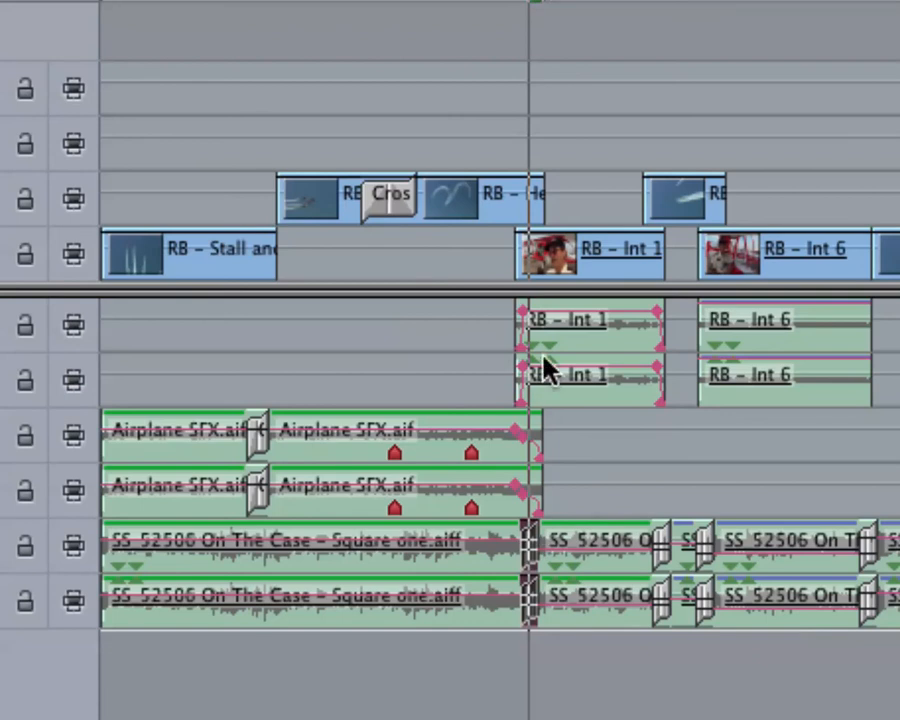
click(550, 256)
drag(588, 256, 544, 256)
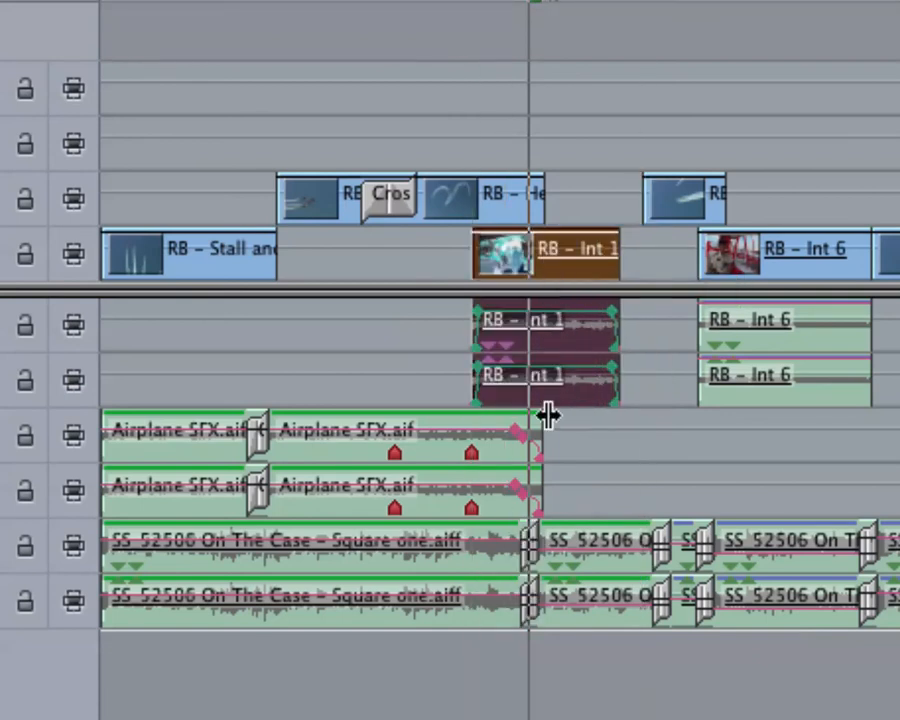
Roll the music edit and its cross fade on A5 and A6 by -00:02;12, to the new start of RB - Int 1.
drag(527, 548, 478, 548)
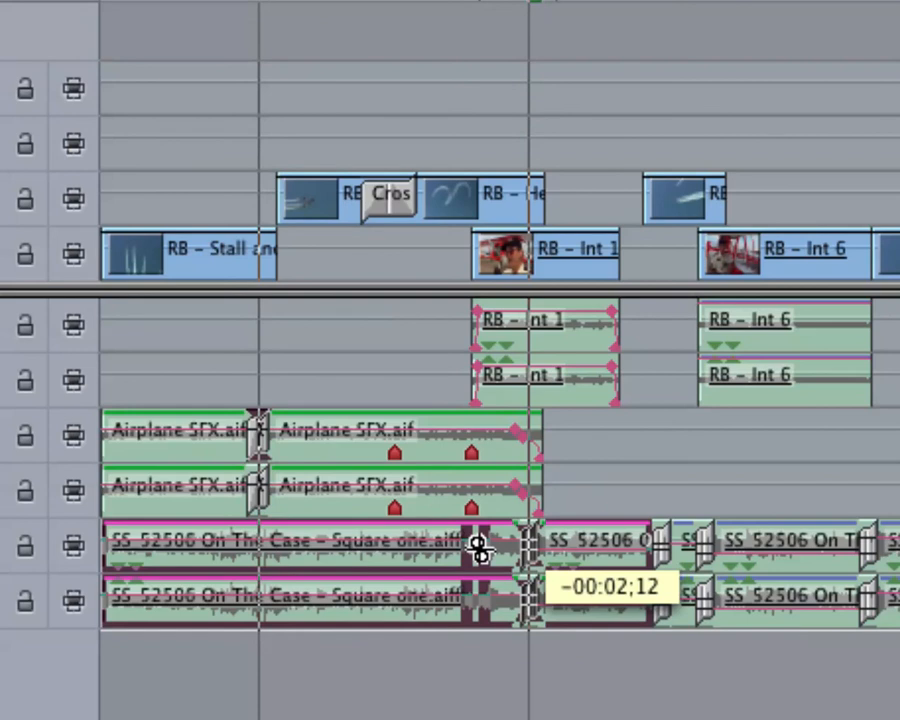
drag(478, 548, 476, 552)
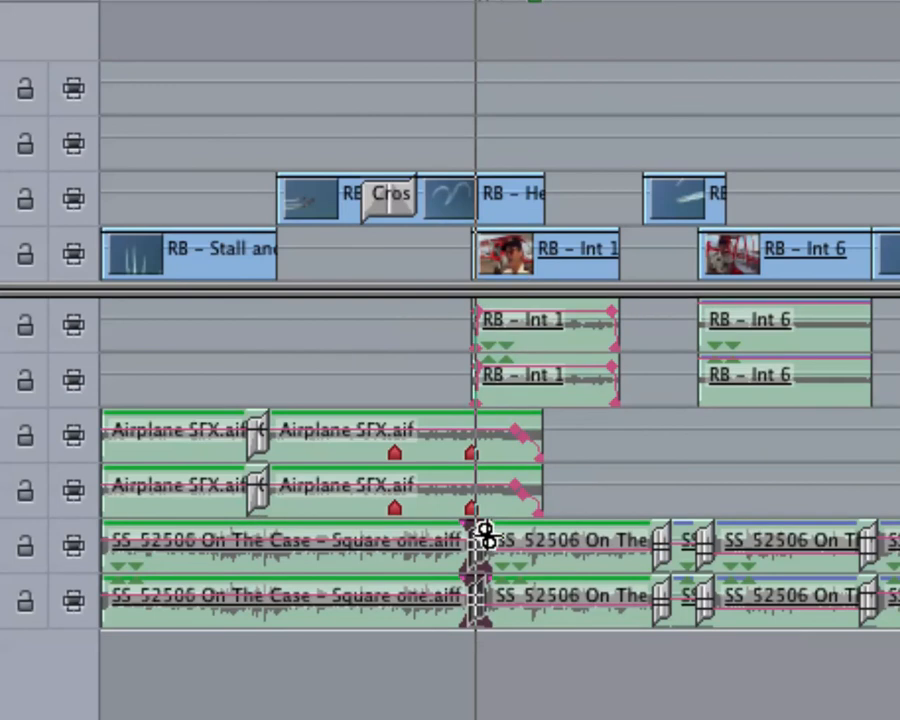
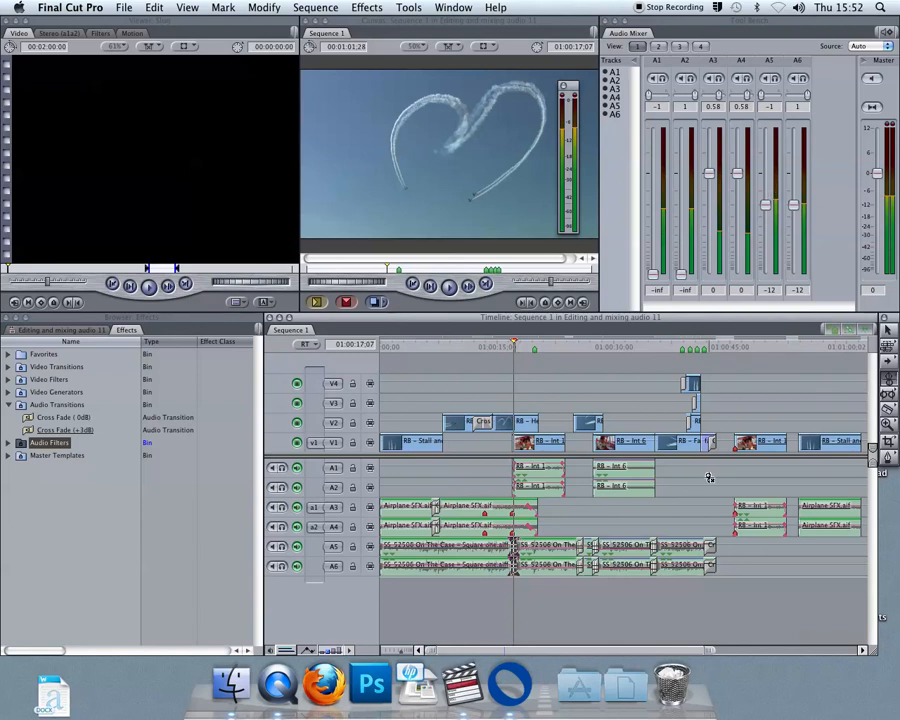
Place the SS_52506 On The Case - Square one music file on A1 and A2 at 01:01:06;14, past the end of the edited clips.
scroll(709, 475, right, 10)
click(502, 348)
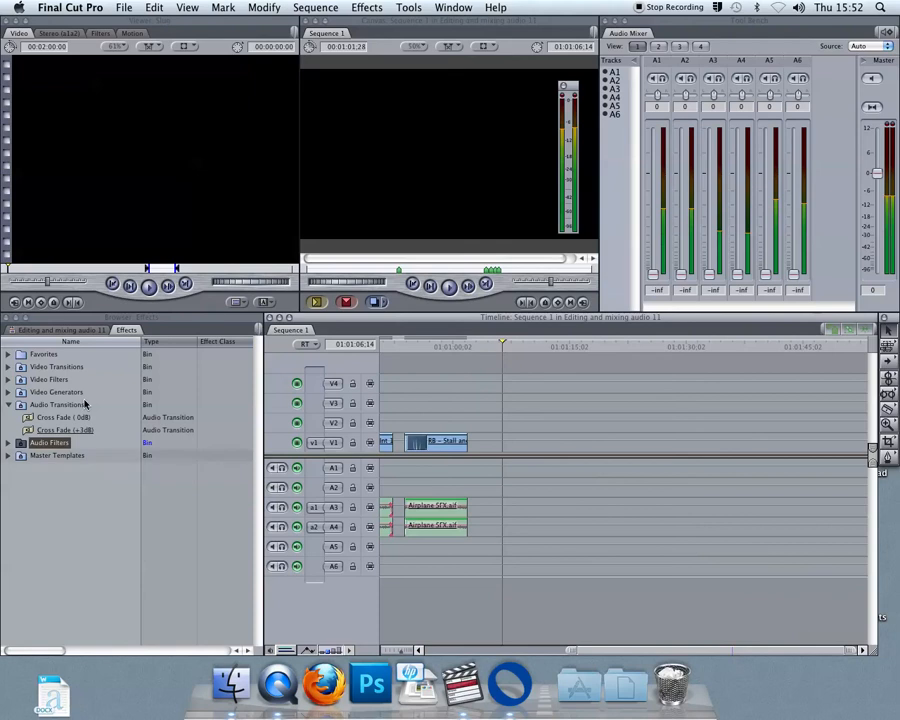
click(68, 331)
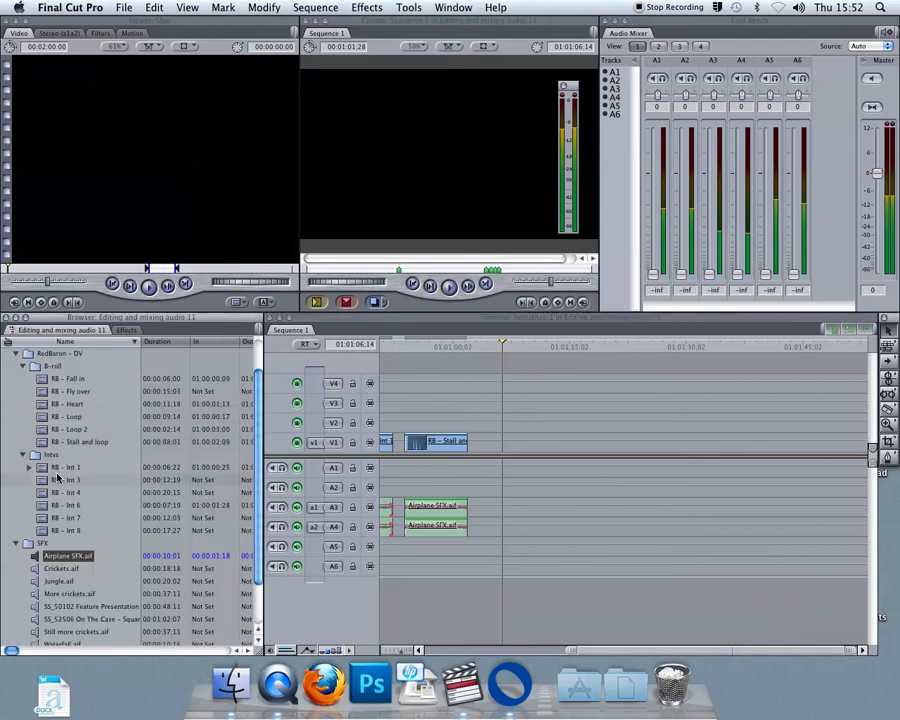
scroll(58, 475, down, 3)
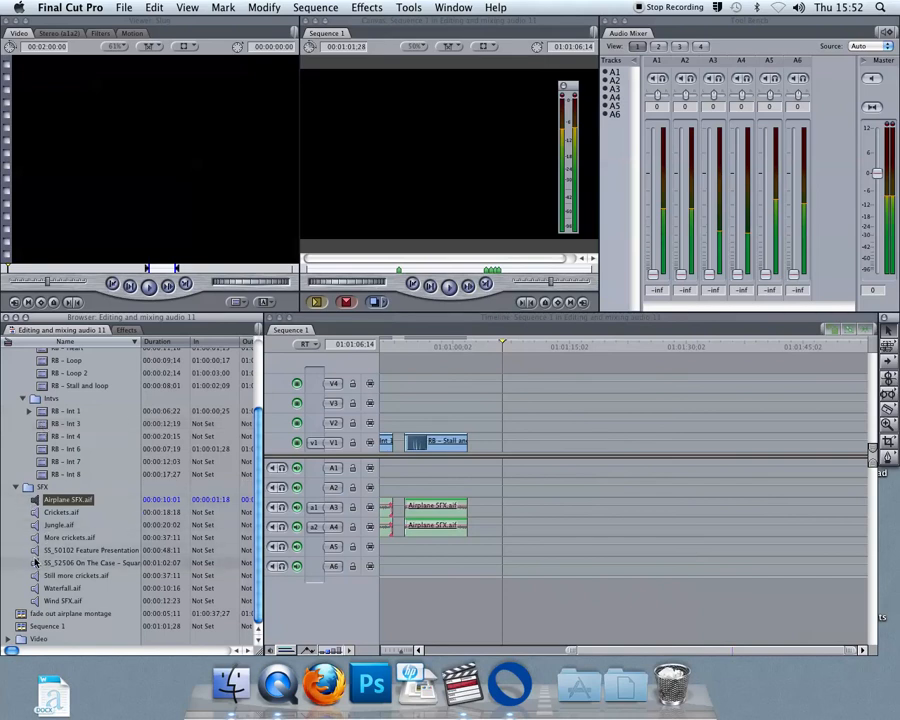
drag(40, 563, 510, 469)
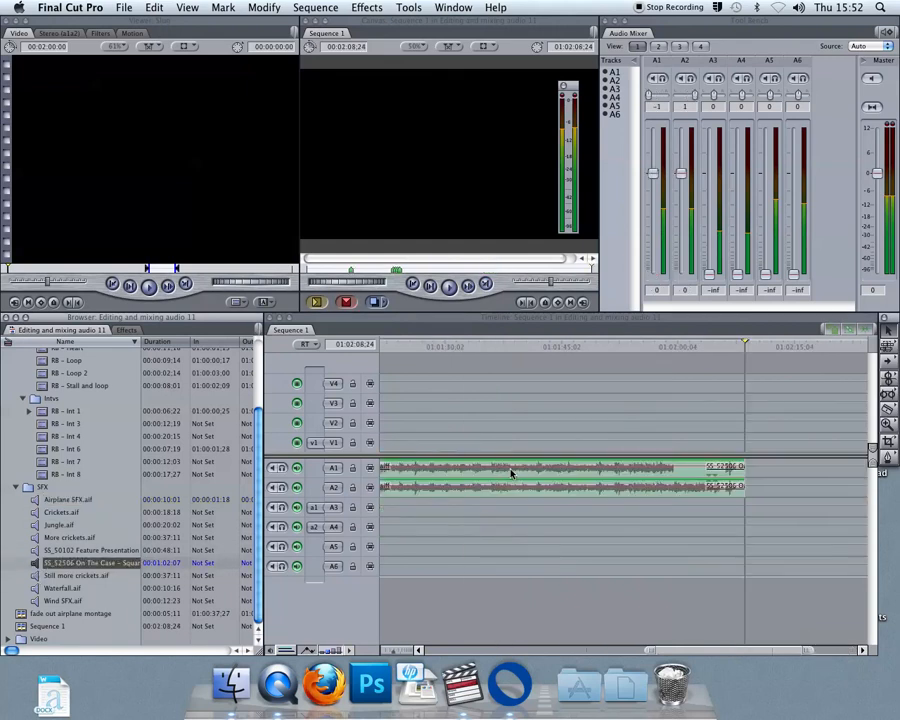
scroll(497, 390, left, 10)
scroll(592, 414, right, 10)
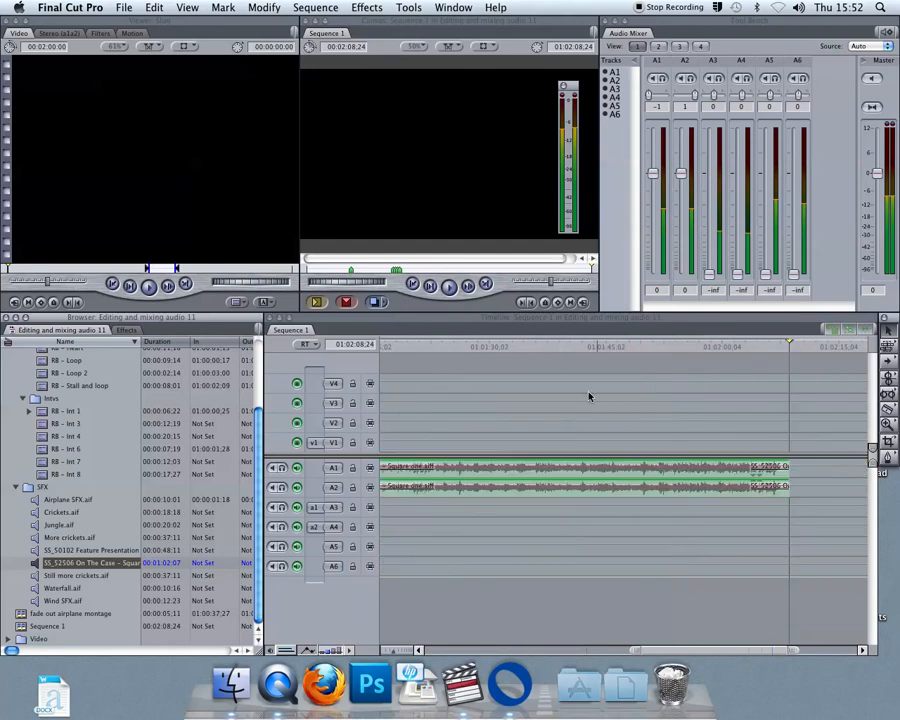
Play the opening seconds of the music clip placed on A1 and A2.
click(419, 345)
scroll(472, 433, left, 10)
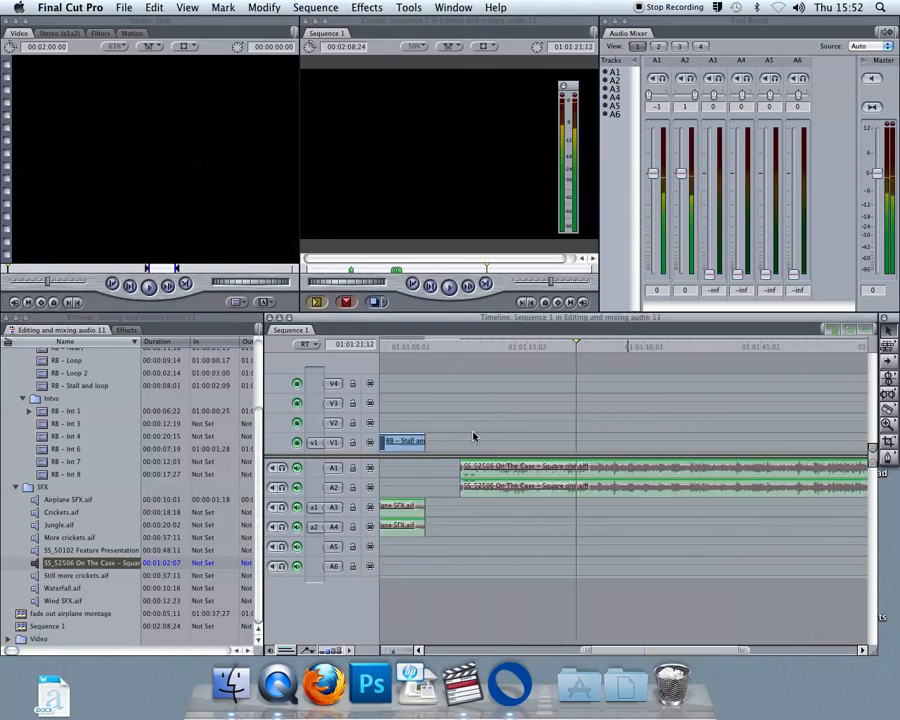
click(487, 345)
key(space)
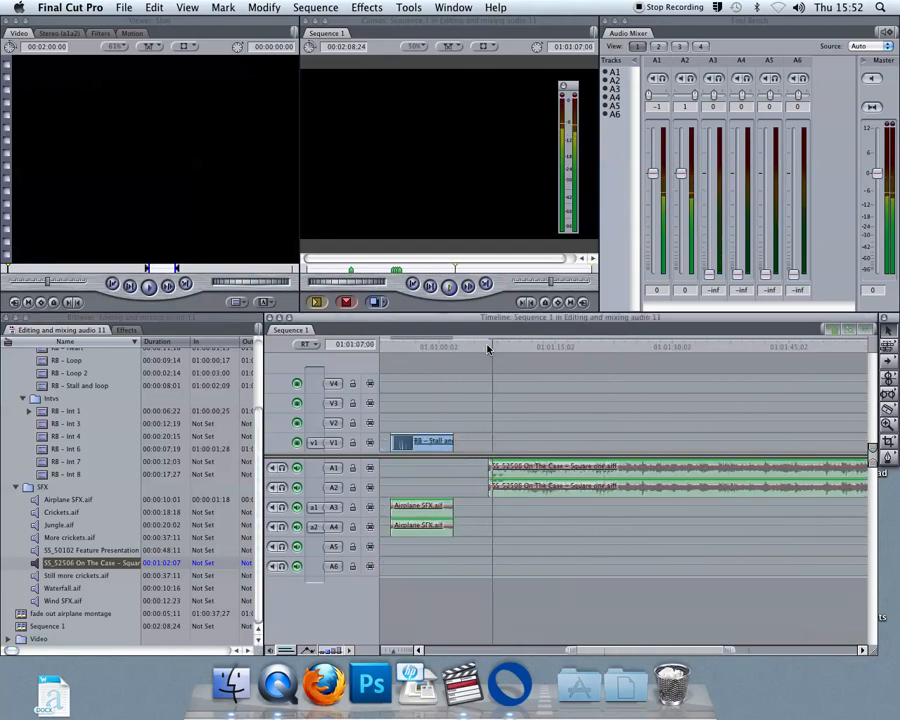
key(space)
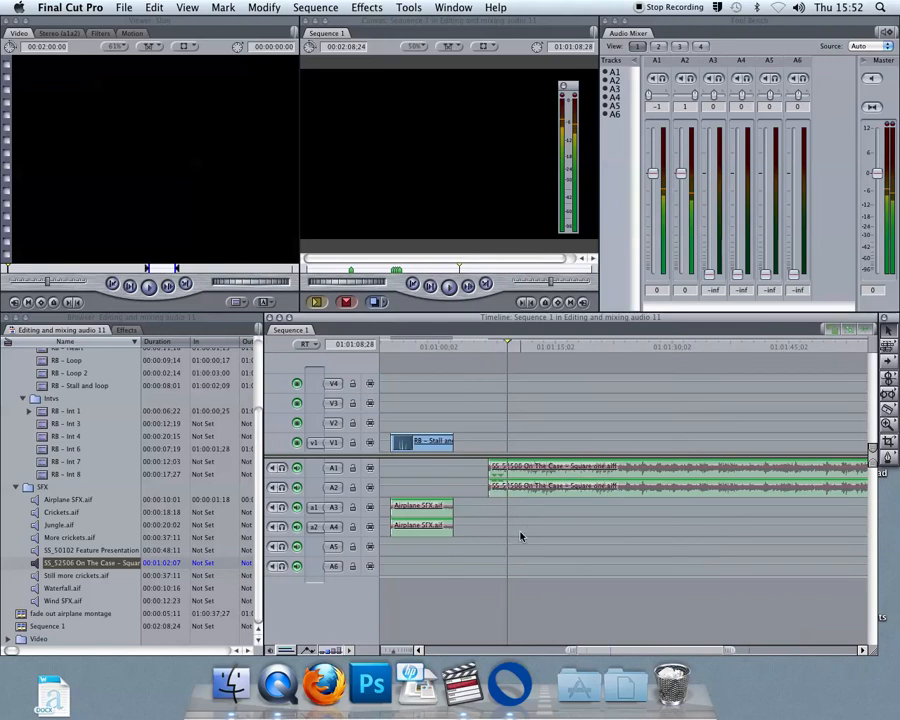
Enlarge the timeline track height, then lower the music level on A1 and A2 to -5.5 dB in the mixer.
click(333, 651)
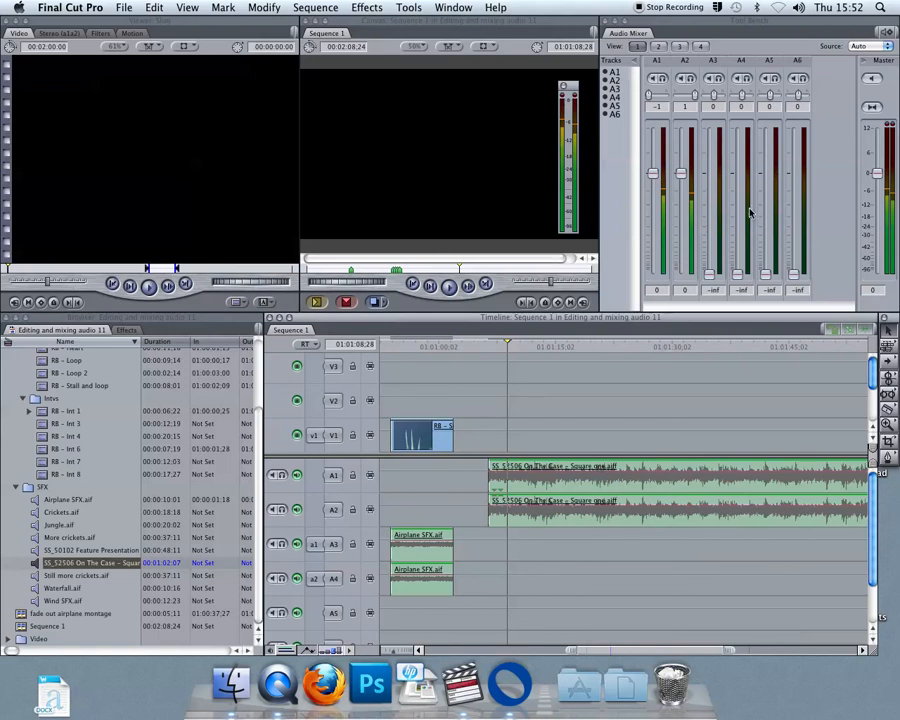
key(space)
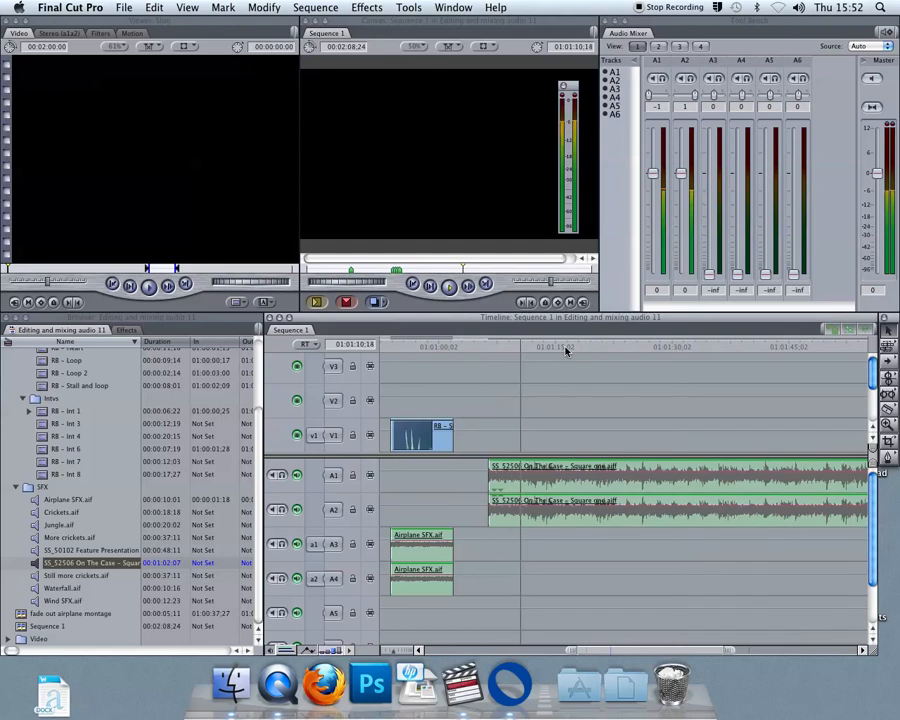
drag(654, 173, 657, 191)
key(space)
key(space)
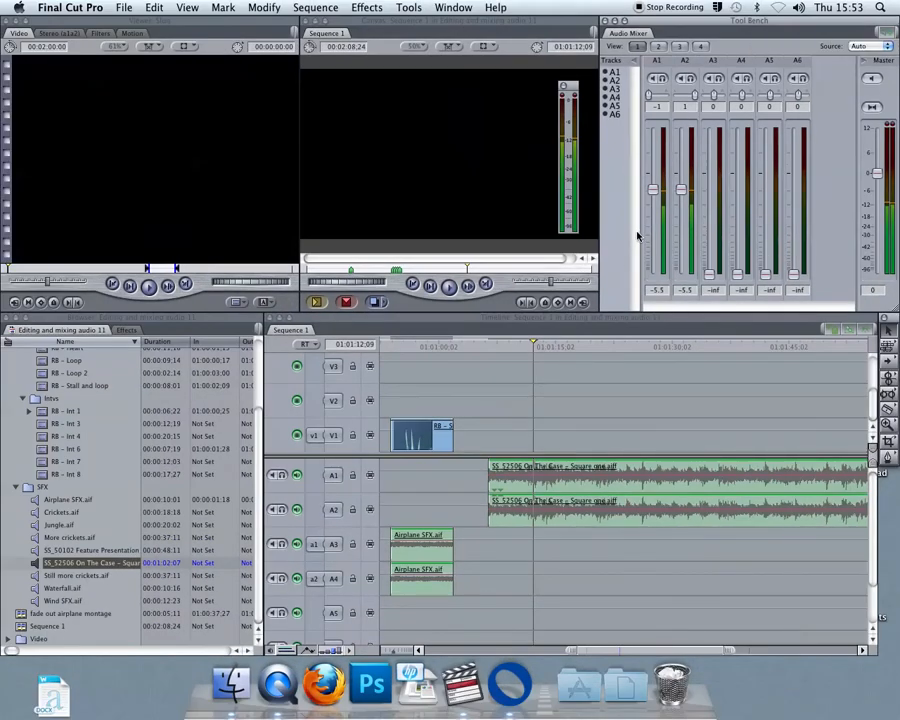
Record level keyframes on the playing music clip, lowering its fader to about -17.6 dB and raising it to about -3.9 dB.
key(space)
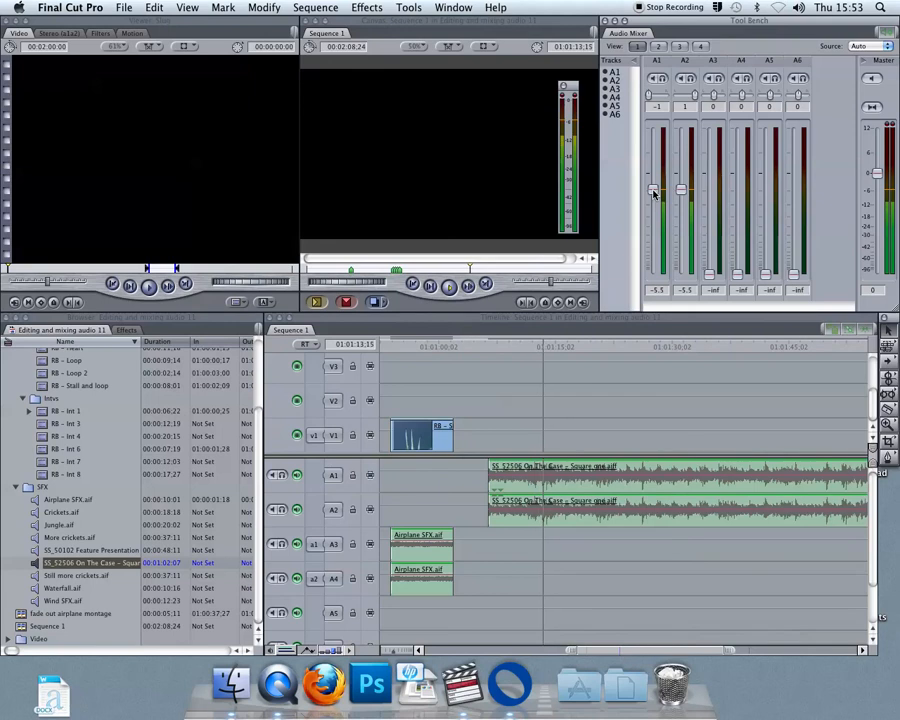
drag(654, 193, 655, 220)
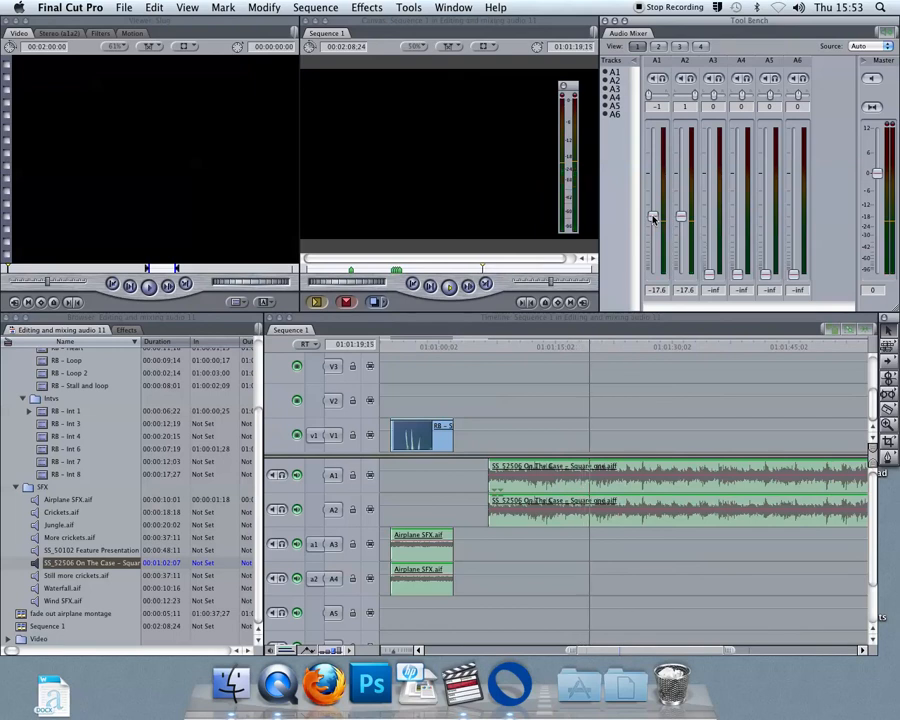
drag(654, 218, 653, 184)
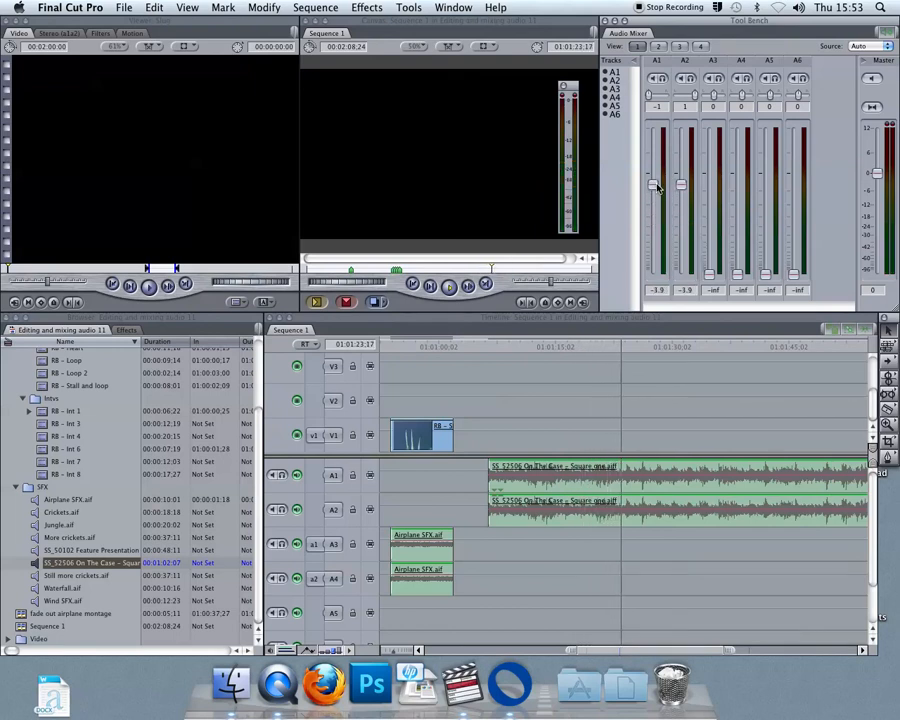
Play back the recorded level changes on the music clip's waveform and try the master mute.
click(545, 347)
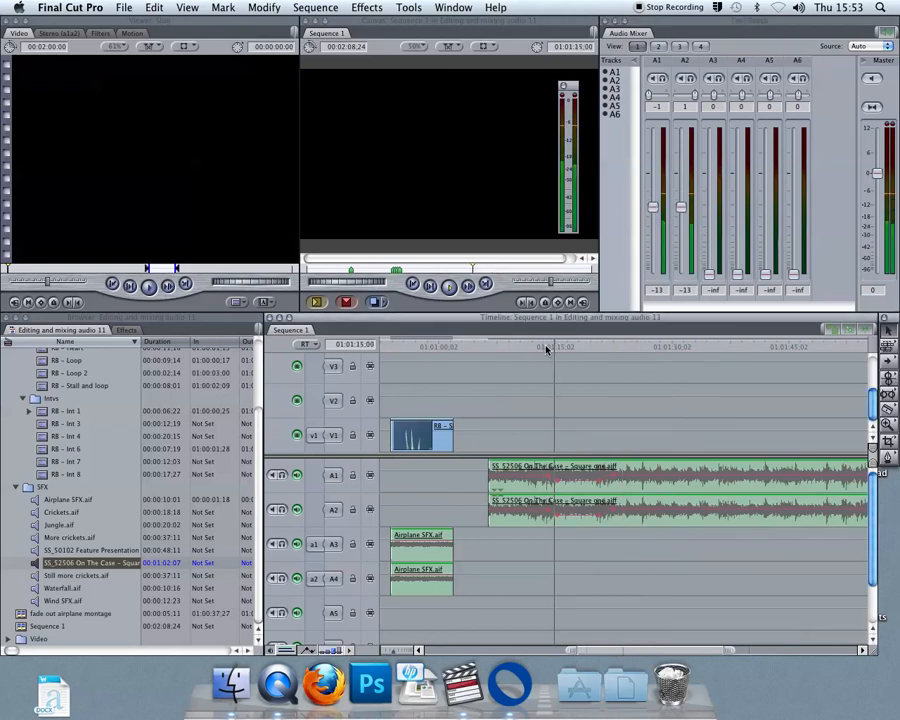
click(531, 347)
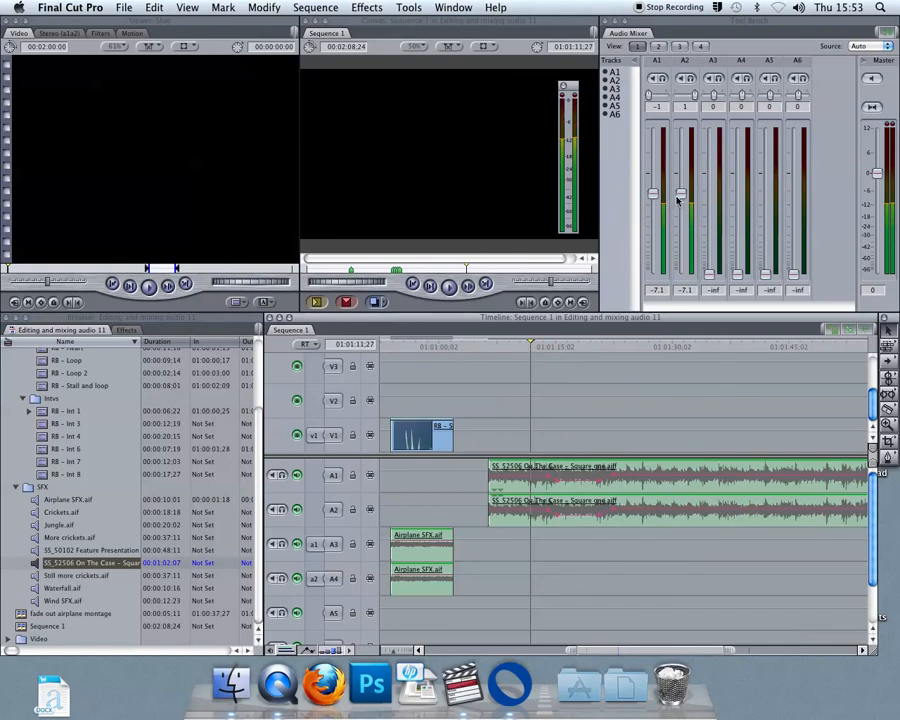
click(518, 347)
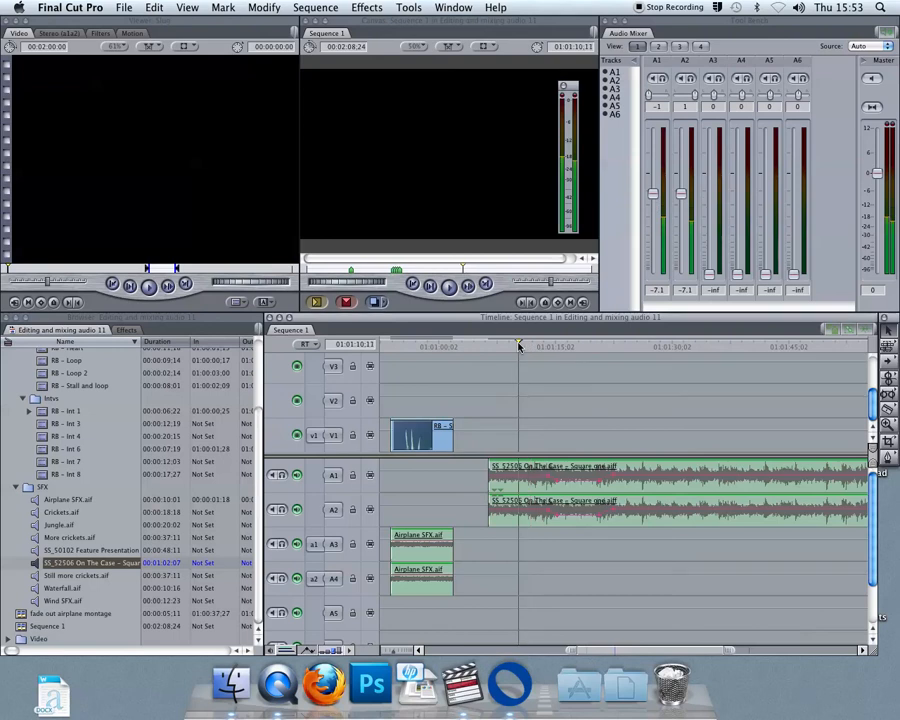
scroll(597, 436, up, 3)
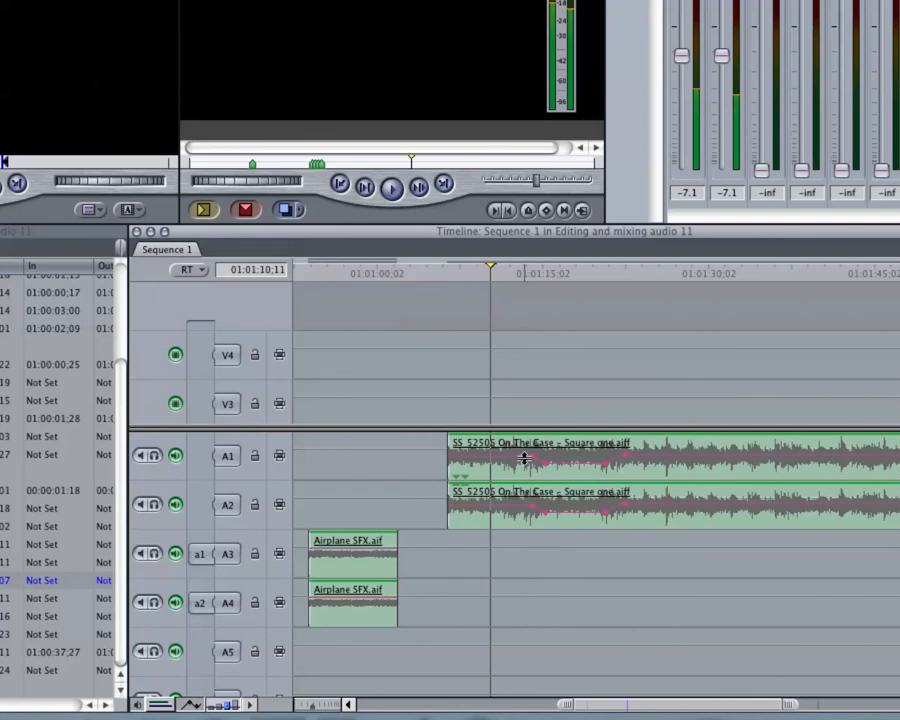
key(space)
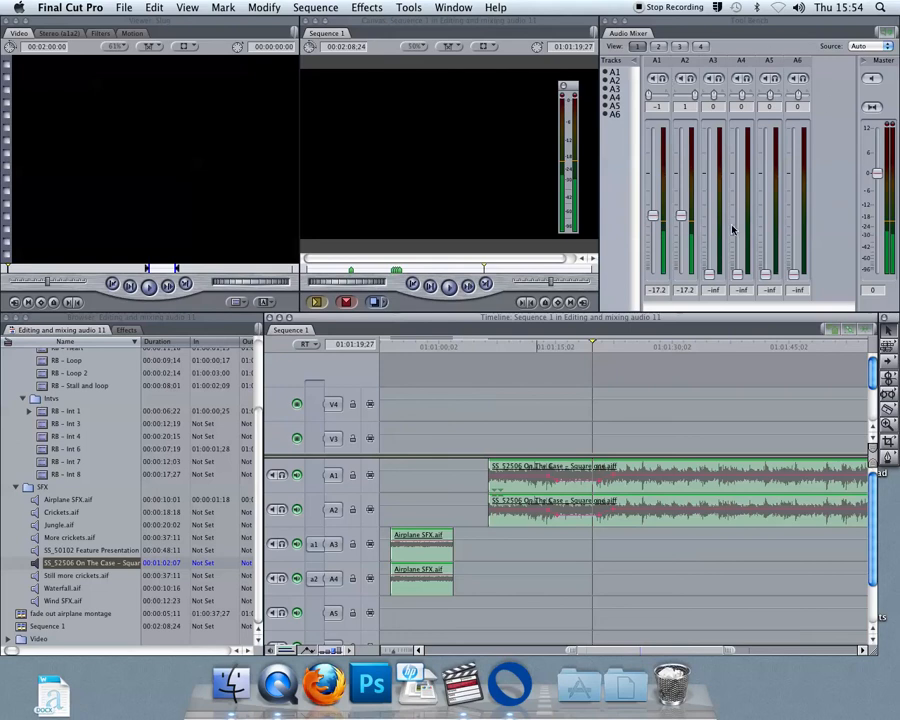
click(871, 78)
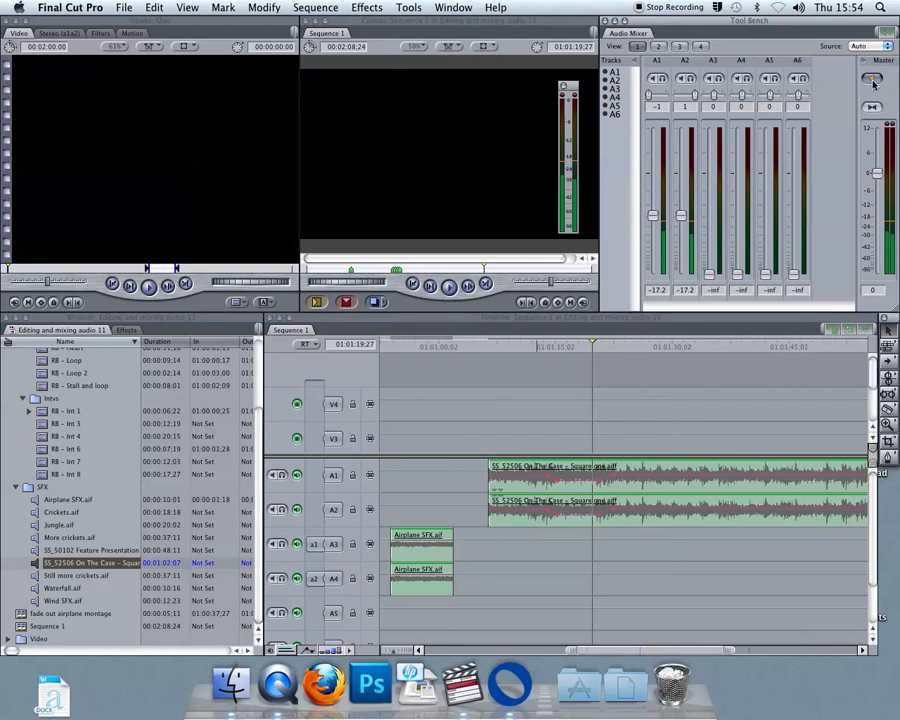
Switch to the Standard window layout and play the keyframed part of the music clip.
key(ctrl+u)
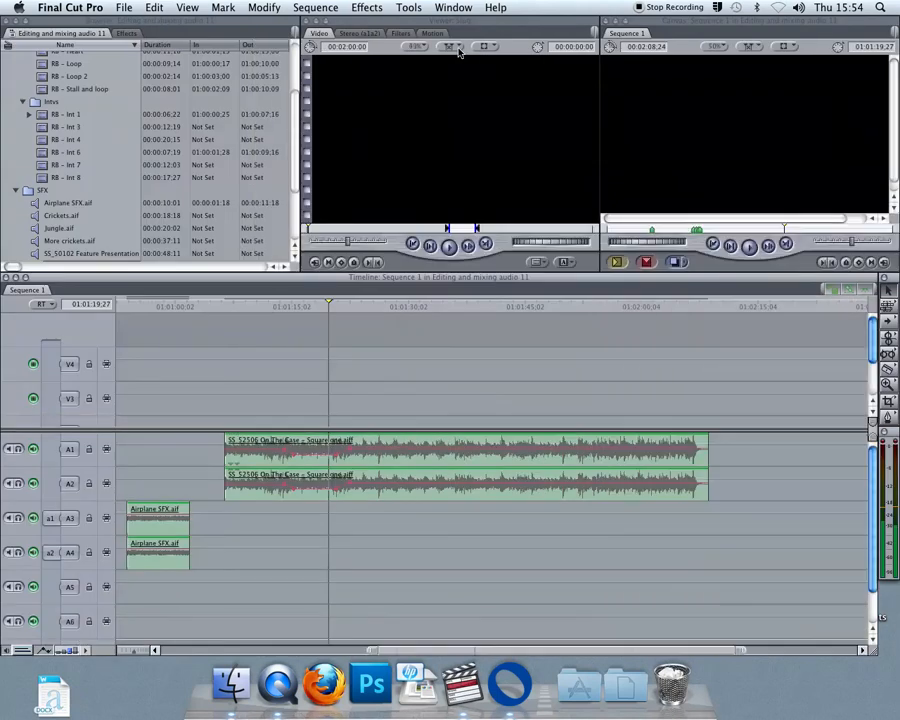
click(292, 306)
key(space)
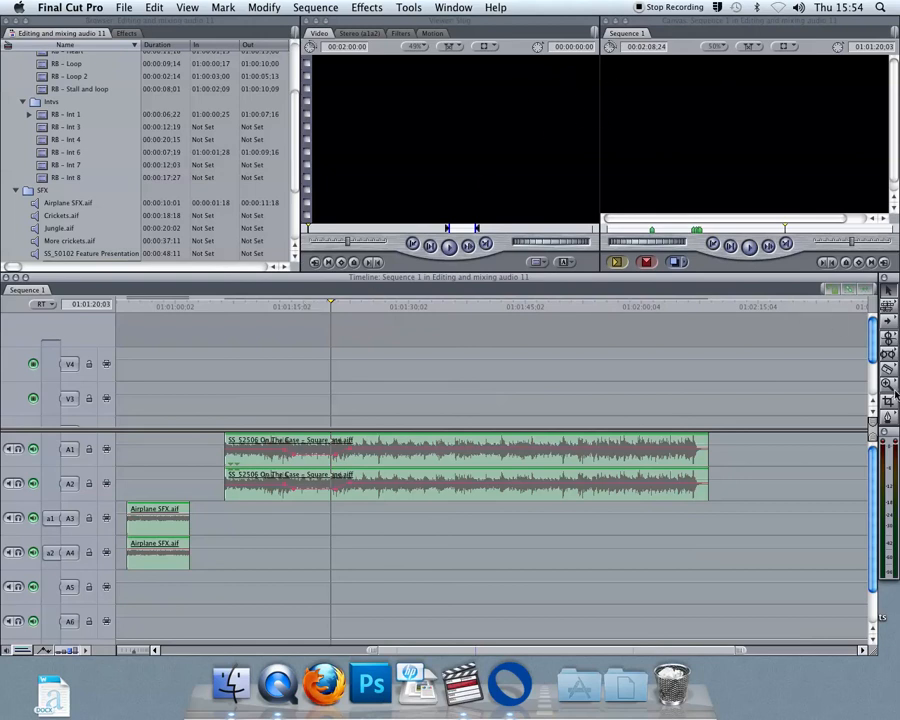
Arrange the windows in the Audio Mixing layout.
click(474, 8)
mouse_move(474, 52)
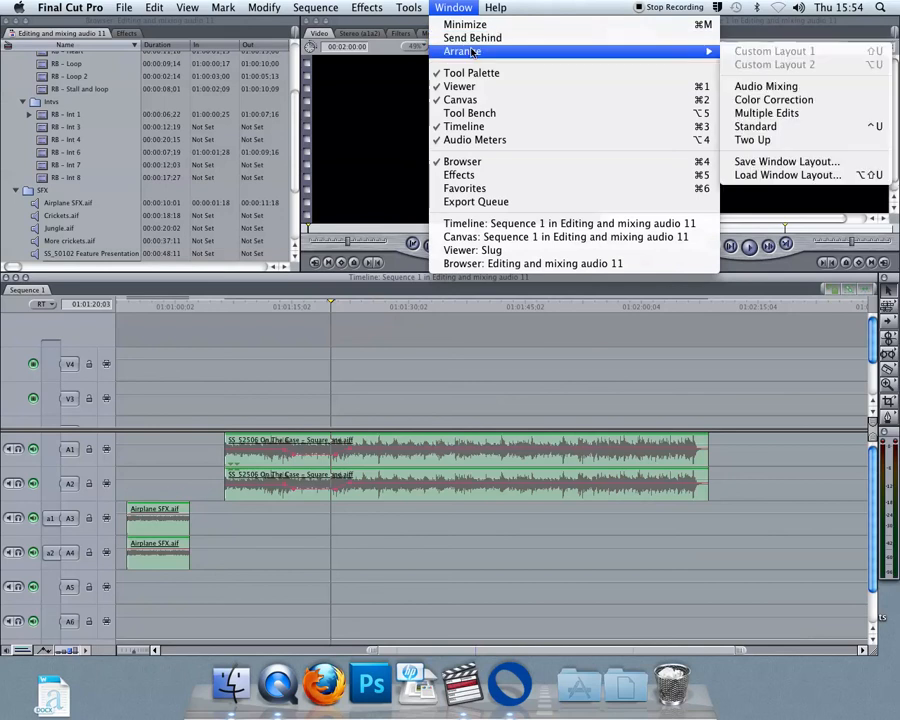
click(765, 88)
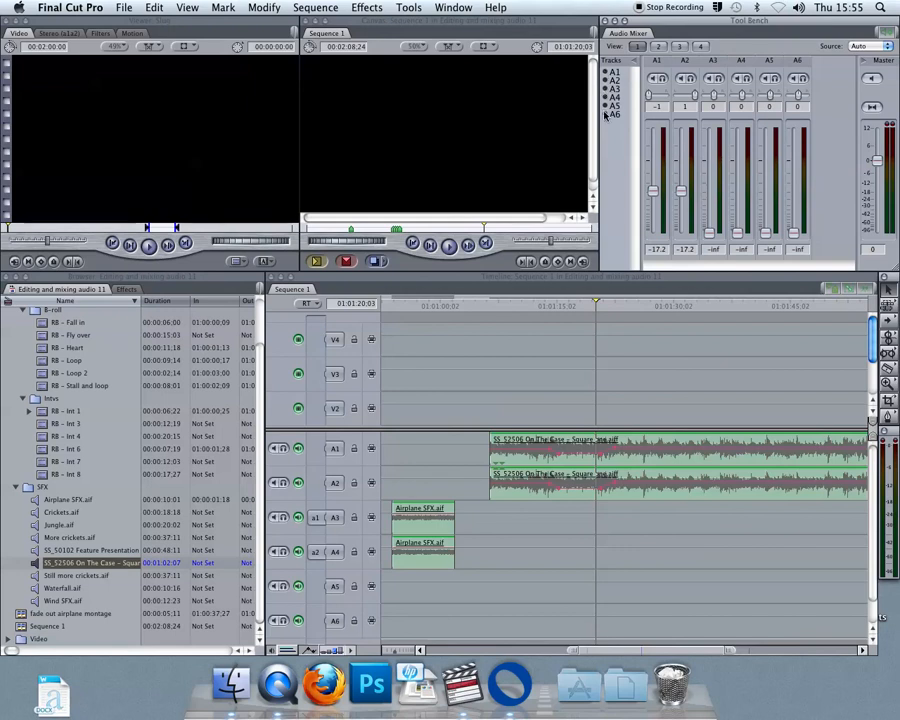
Hide the faders of tracks A3, A4, A5 and A6 in the Audio Mixer.
scroll(545, 468, left, 3)
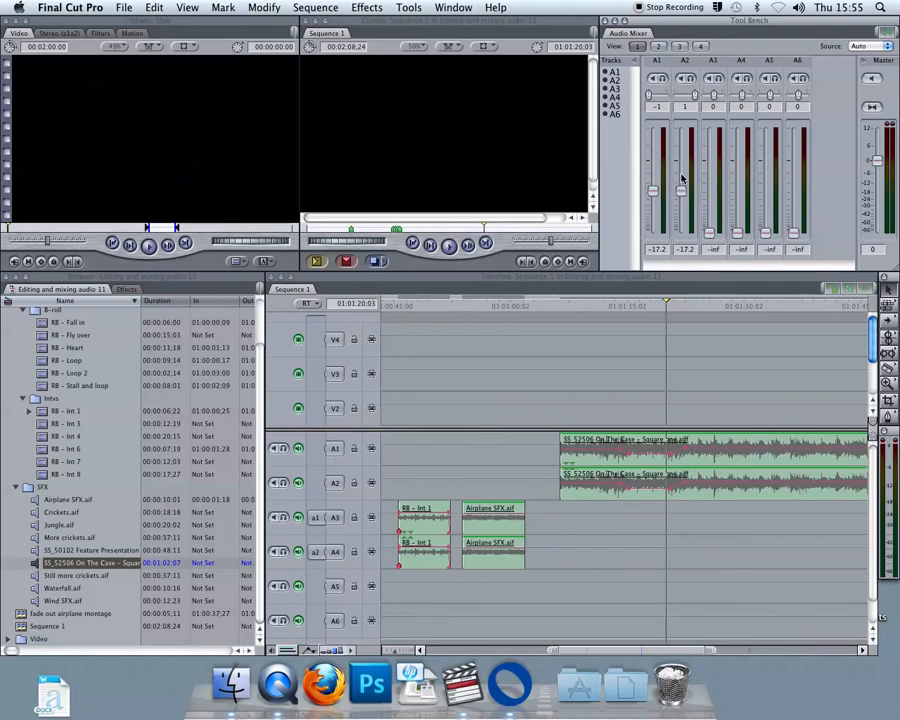
click(605, 89)
click(605, 97)
click(605, 105)
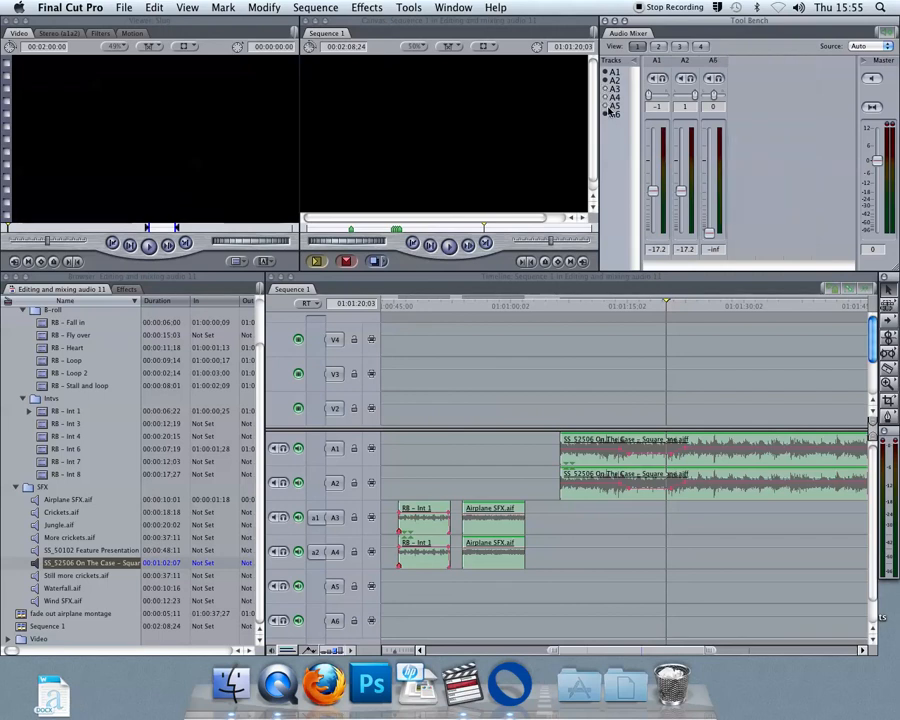
click(605, 114)
click(605, 114)
click(605, 114)
Show the faders of tracks A3, A4, A5 and A6 in the Audio Mixer again.
click(605, 114)
click(605, 106)
click(605, 89)
click(605, 97)
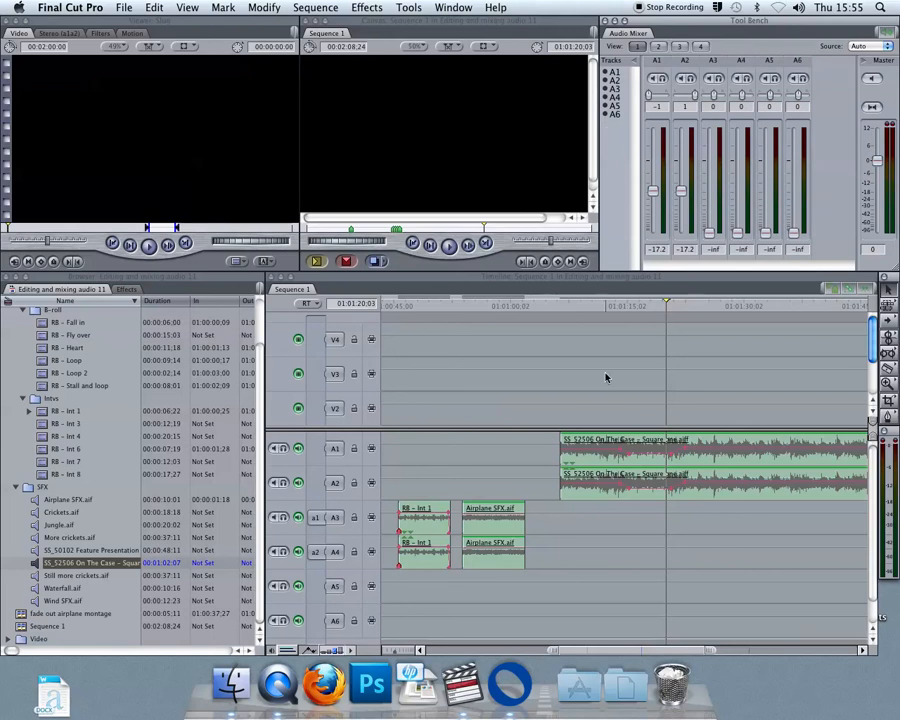
Add level keyframes with the Pen tool to the second half of the music clip, dipping the level and raising it towards the end.
scroll(588, 392, left, 5)
scroll(588, 392, left, 3)
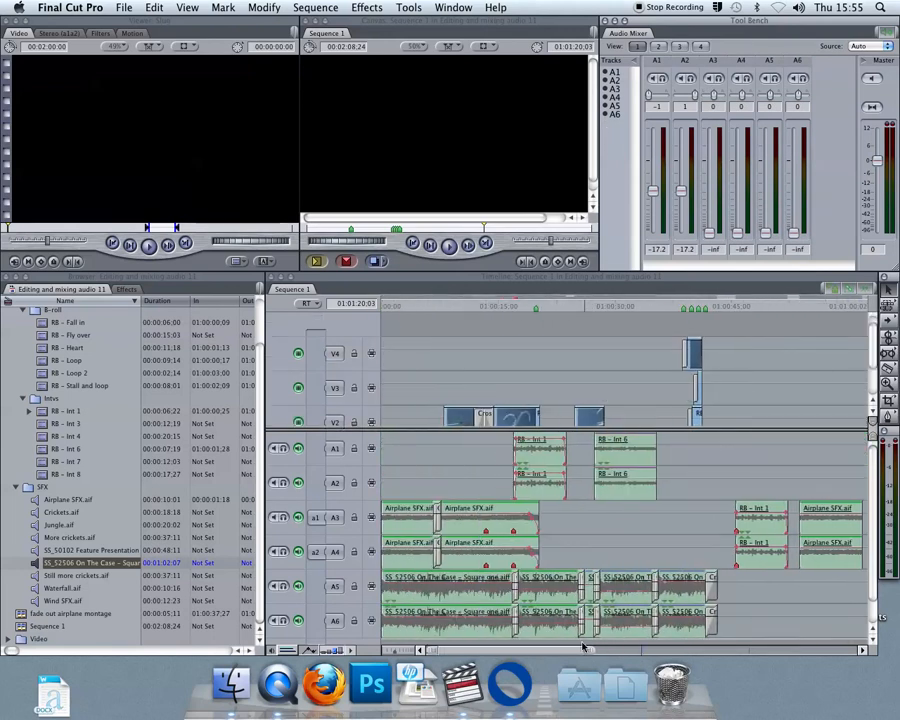
drag(591, 652, 681, 651)
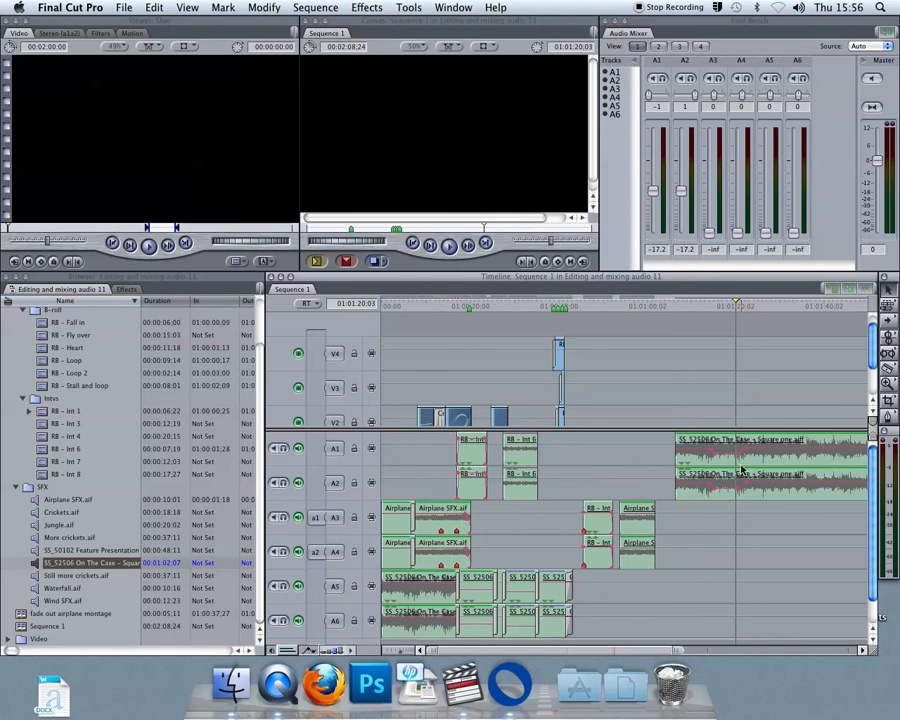
scroll(747, 473, right, 3)
scroll(747, 473, right, 5)
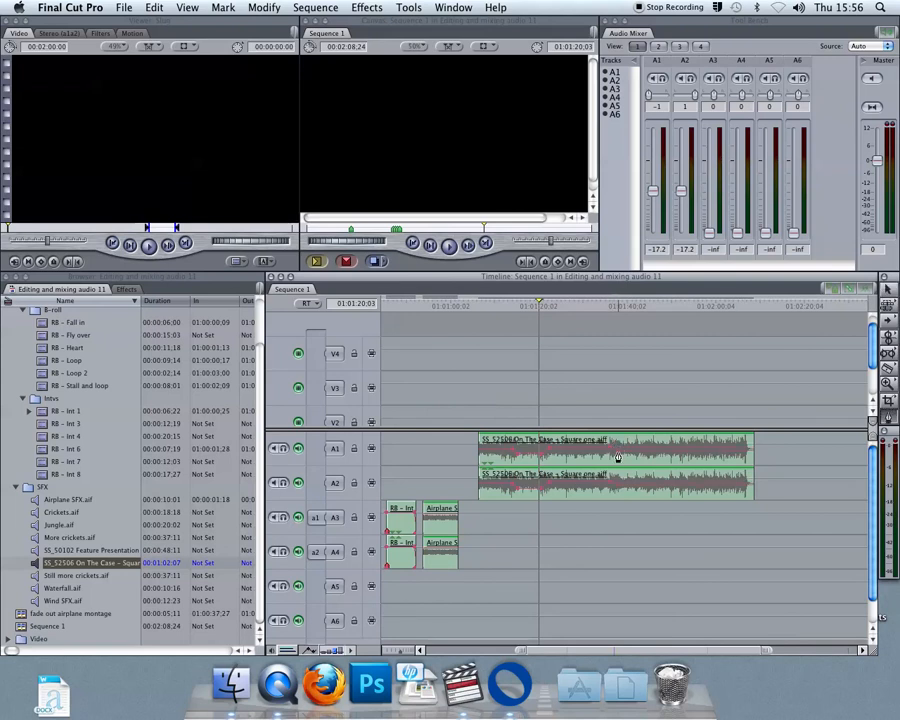
click(341, 651)
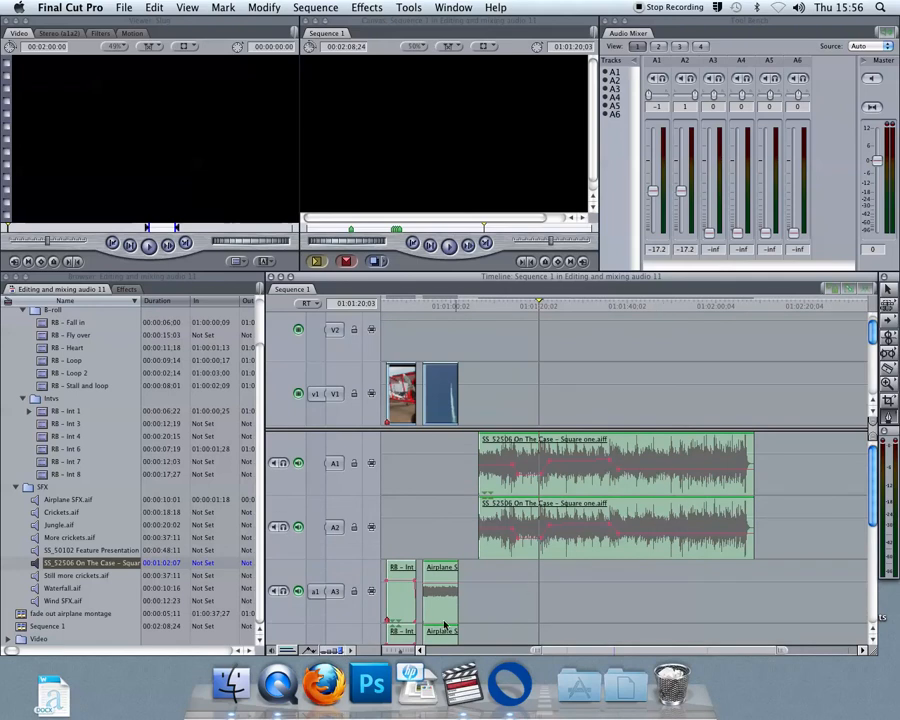
click(654, 474)
drag(671, 475, 697, 451)
key(a)
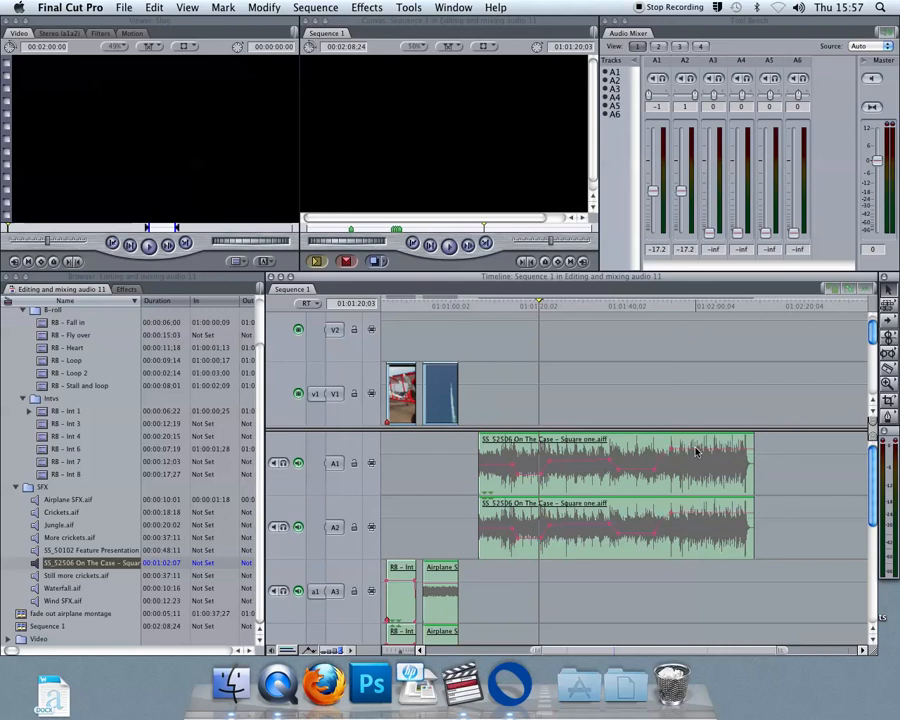
Open the music clip on A1 and A2 in the Viewer and reset its level and pan, clearing all keyframes.
click(580, 481)
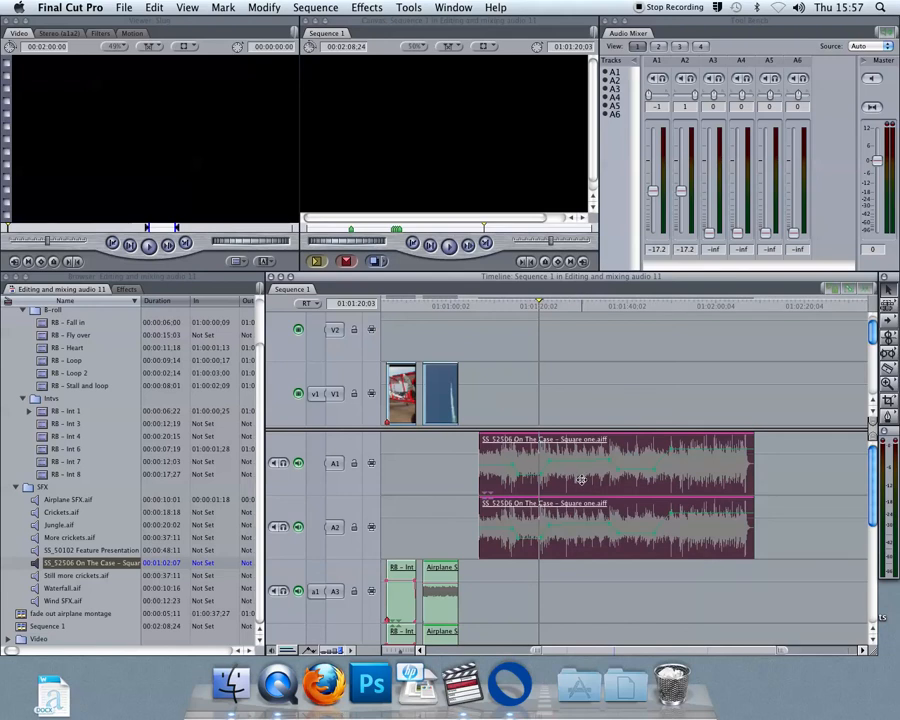
double_click(582, 481)
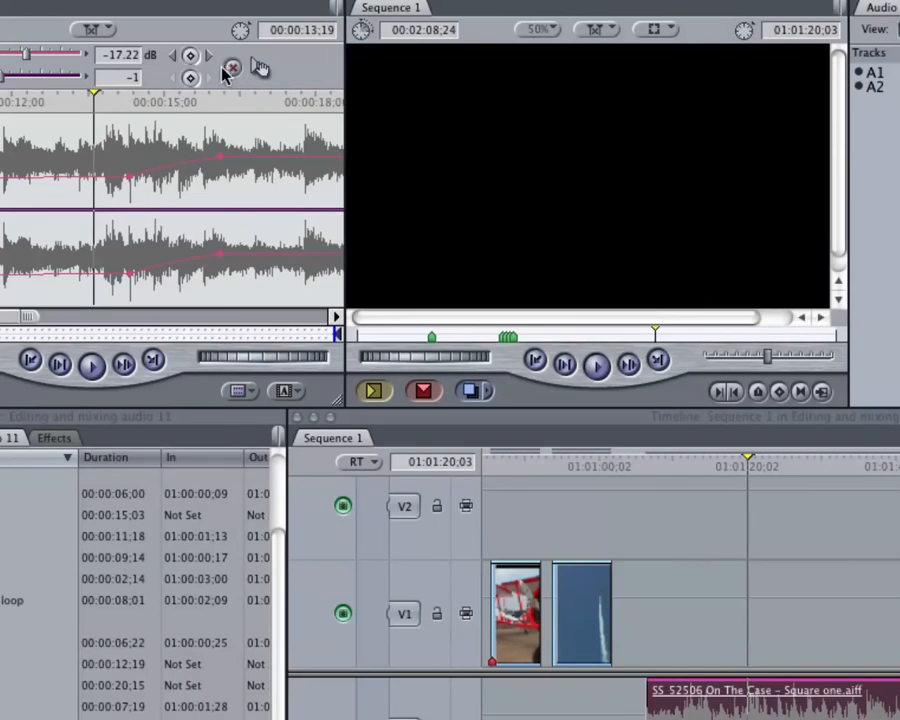
click(232, 68)
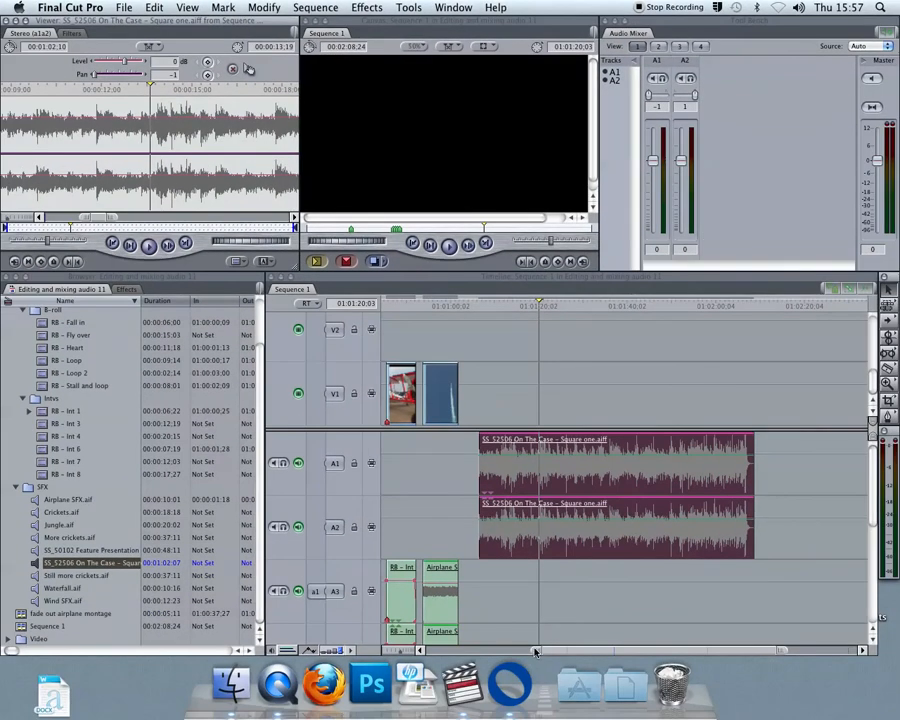
Try a Gain Adjust of -4 dB with relative changes on all clips on A1 and A2.
drag(535, 651, 395, 650)
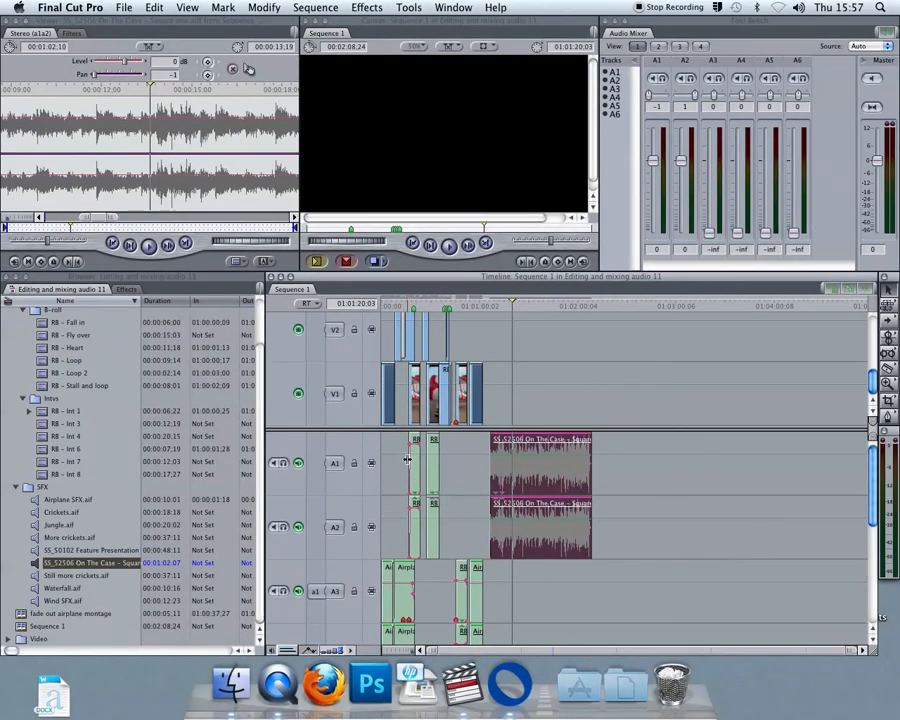
drag(394, 443, 560, 547)
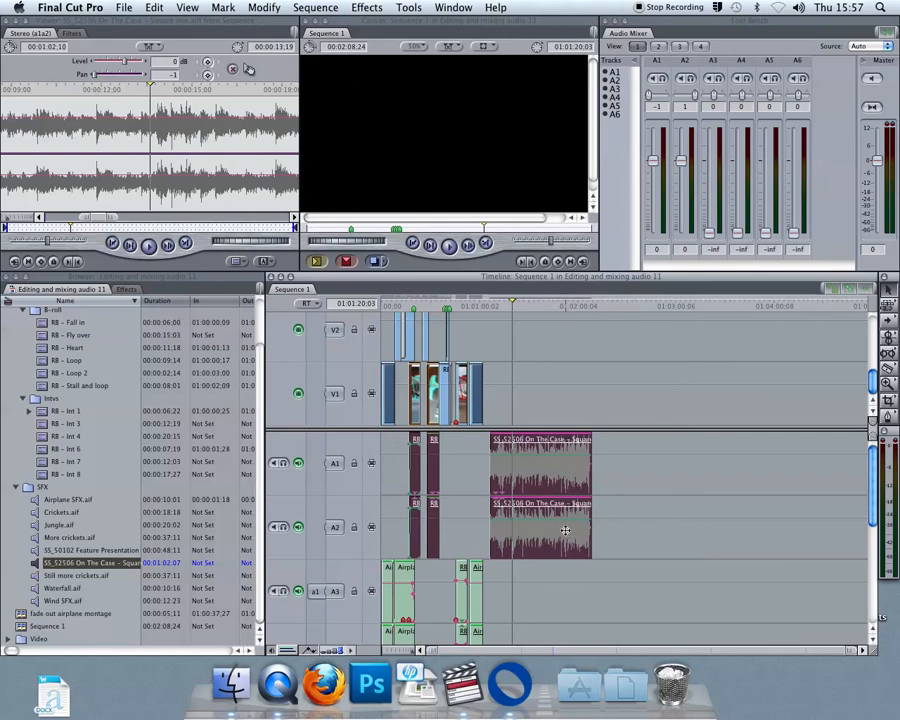
key(alt+super+l)
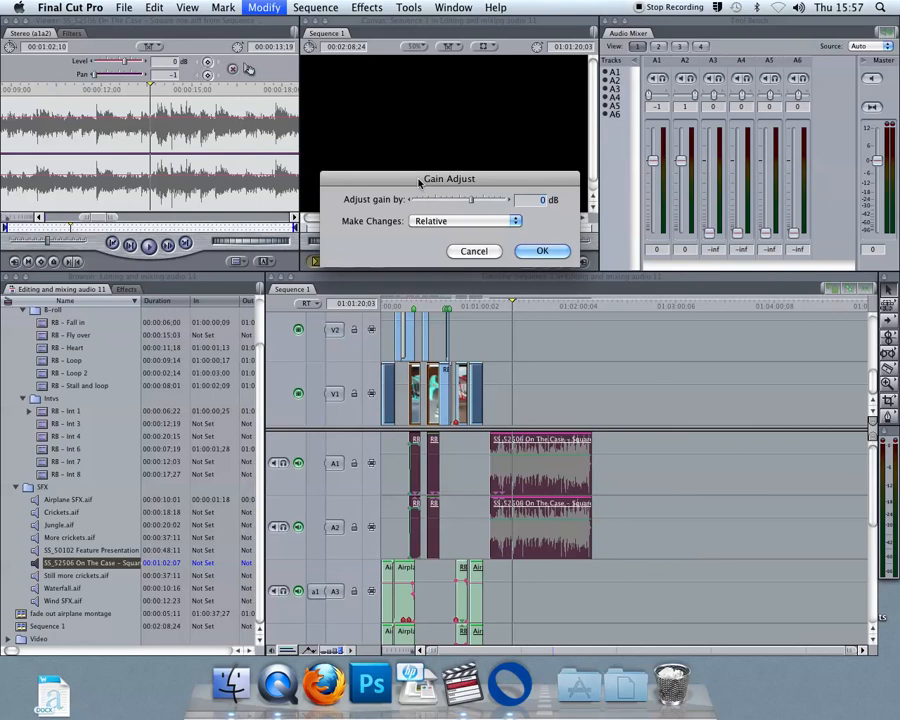
drag(421, 181, 418, 157)
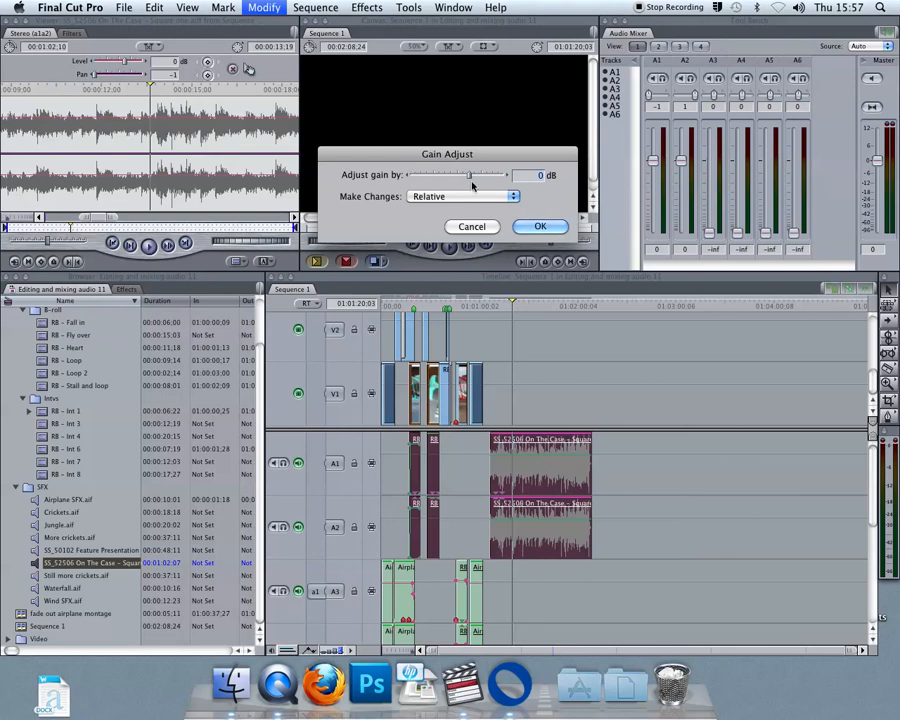
click(407, 176)
click(407, 176)
click(407, 176)
click(407, 176)
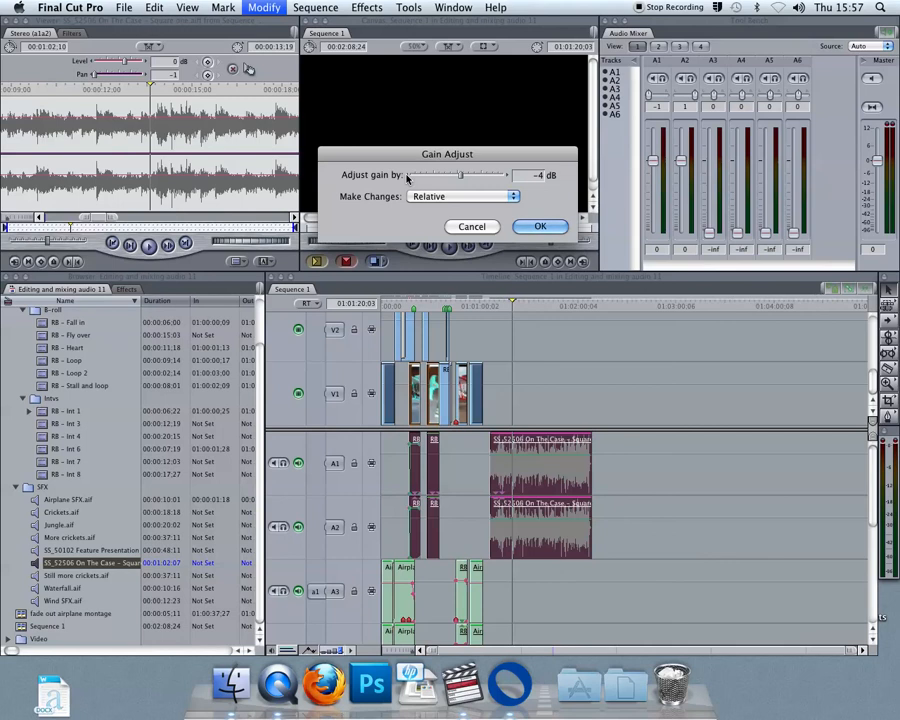
click(415, 197)
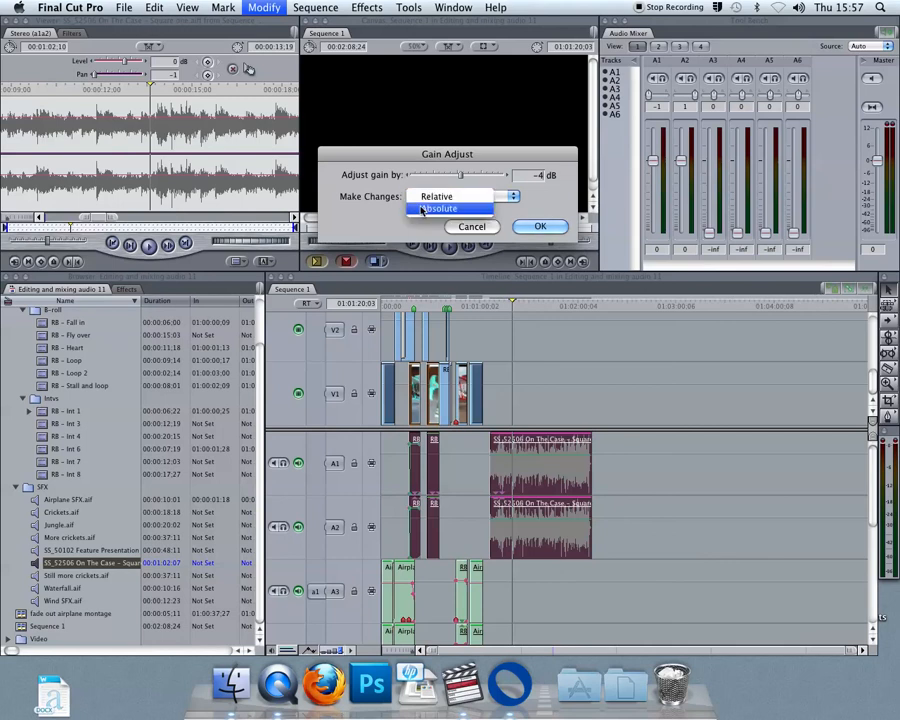
click(398, 190)
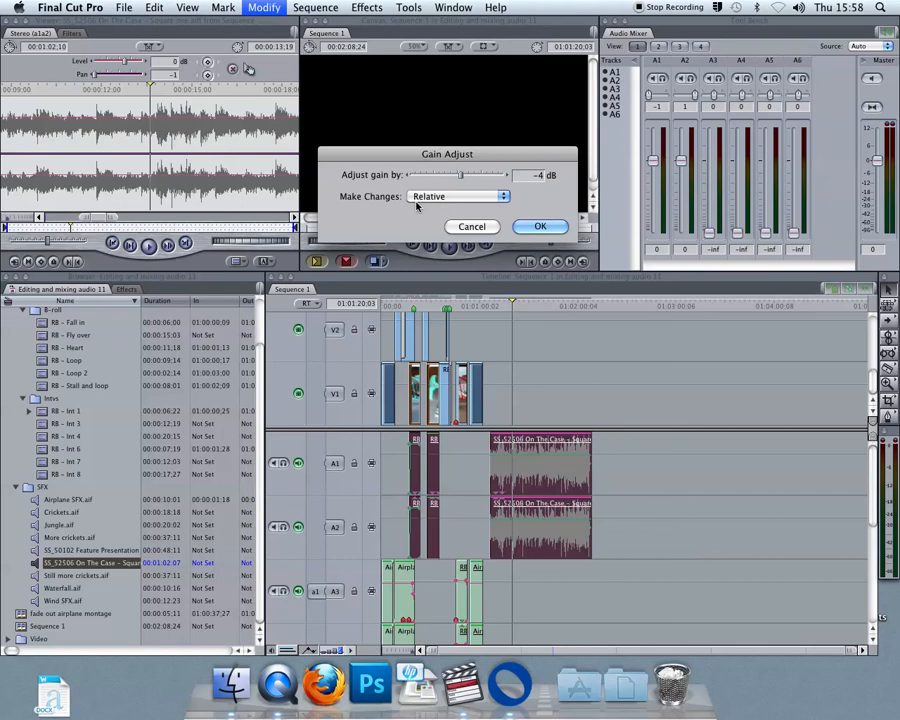
click(472, 227)
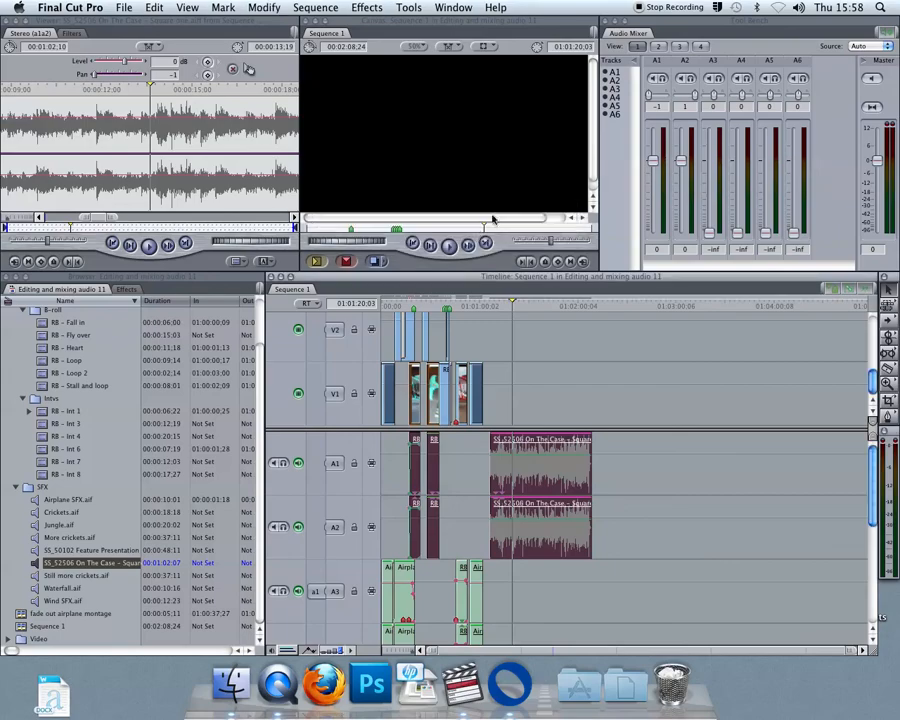